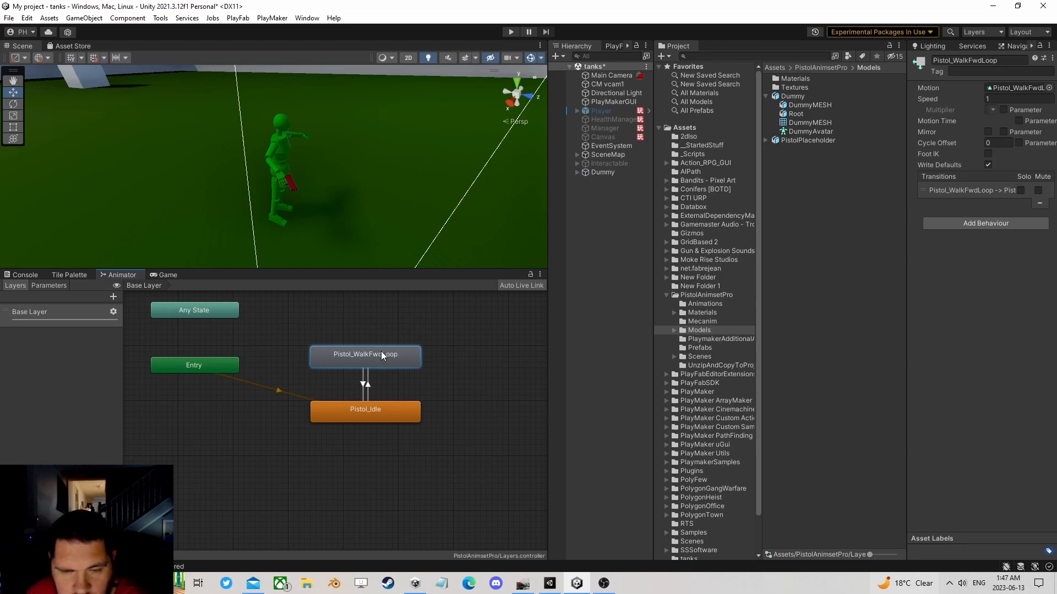
# - Move the Pistol_Idle state up slightly and delete the Blend parameter from the animator controller
pyautogui.moveTo(387, 409); pyautogui.dragTo(386, 393)
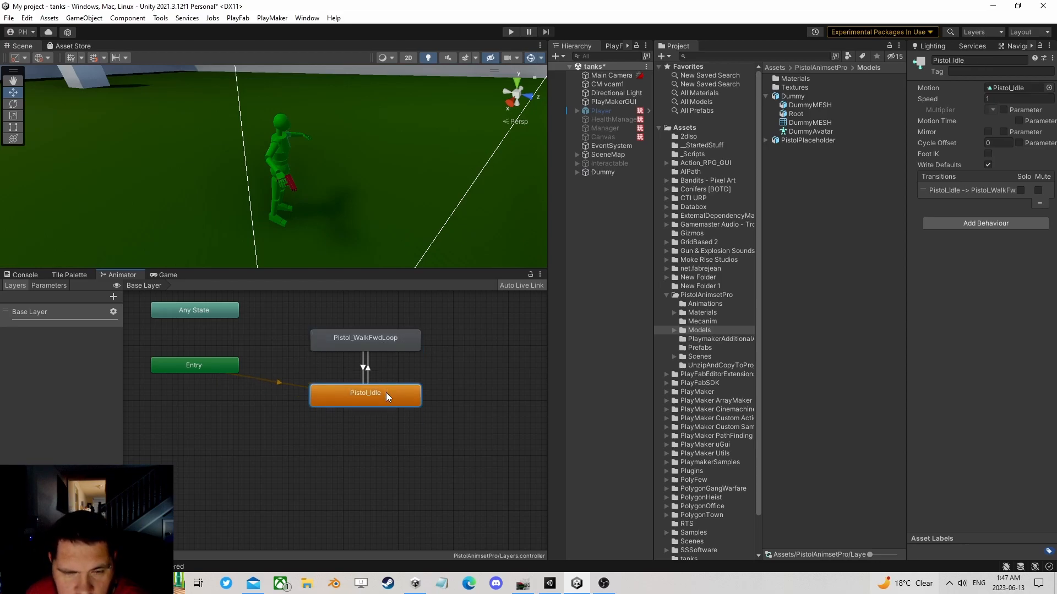
pyautogui.click(48, 286)
pyautogui.click(59, 328)
pyautogui.rightClick(59, 328)
pyautogui.click(81, 336)
pyautogui.rightClick(45, 327)
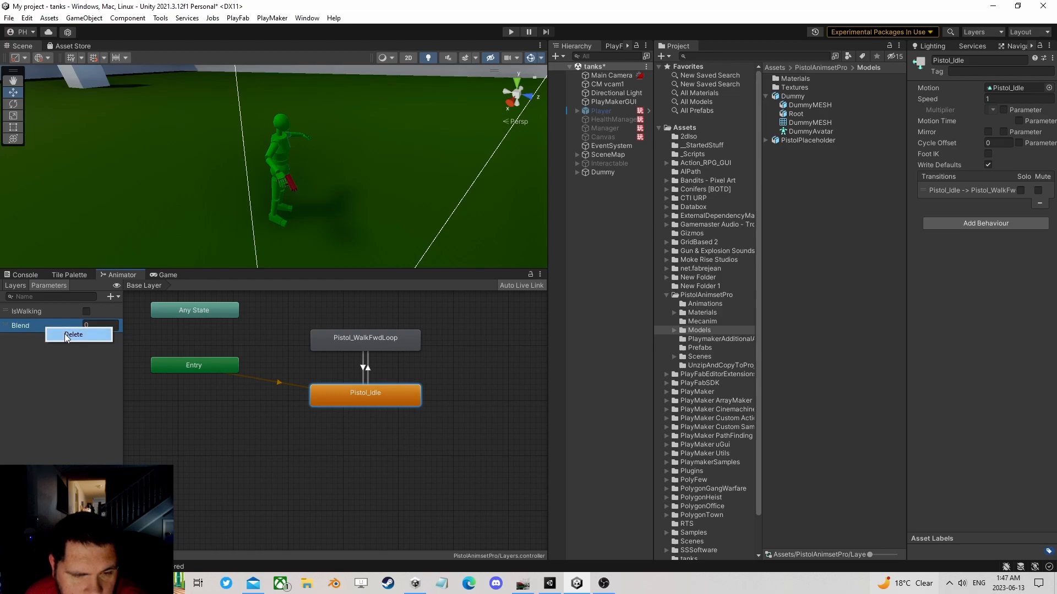
pyautogui.click(64, 333)
# - Run the scene, toggle the IsWalking parameter on and off to test the idle and walk transitions, and exit Play mode
pyautogui.click(345, 332)
pyautogui.click(343, 392)
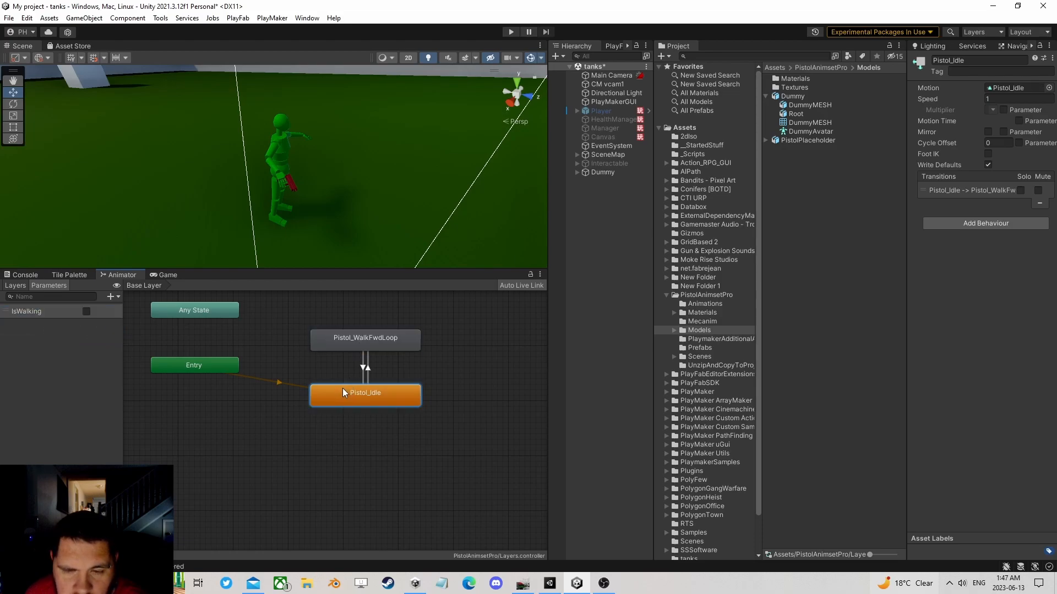
pyautogui.click(512, 32)
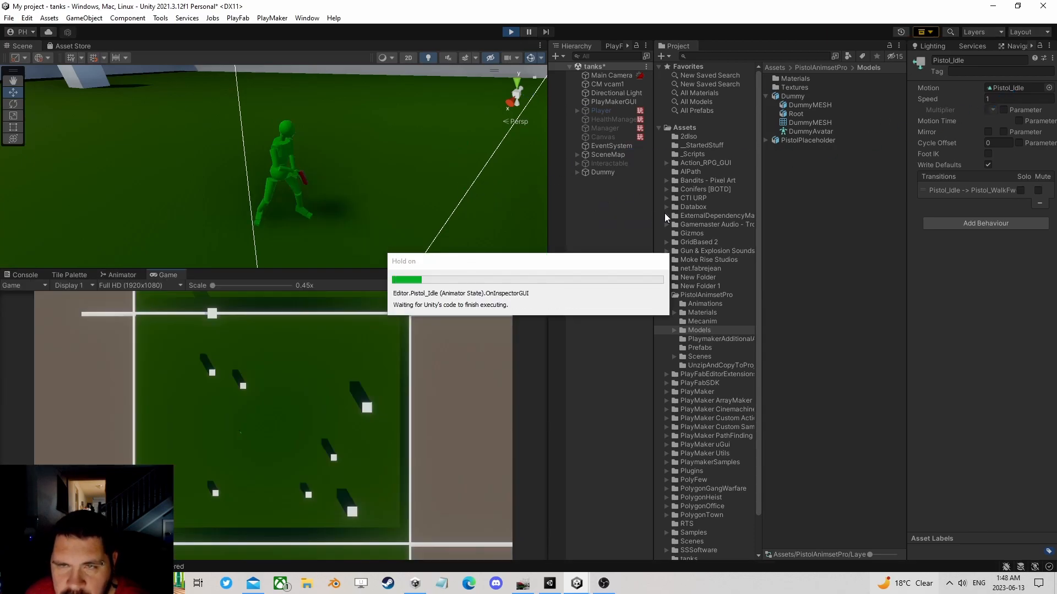
pyautogui.click(113, 275)
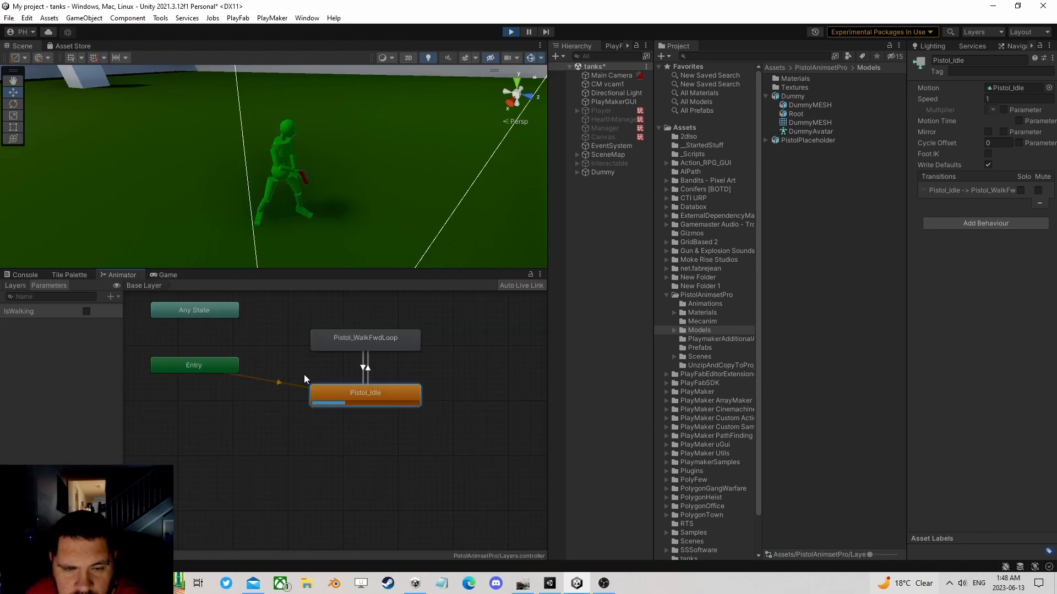
pyautogui.click(85, 311)
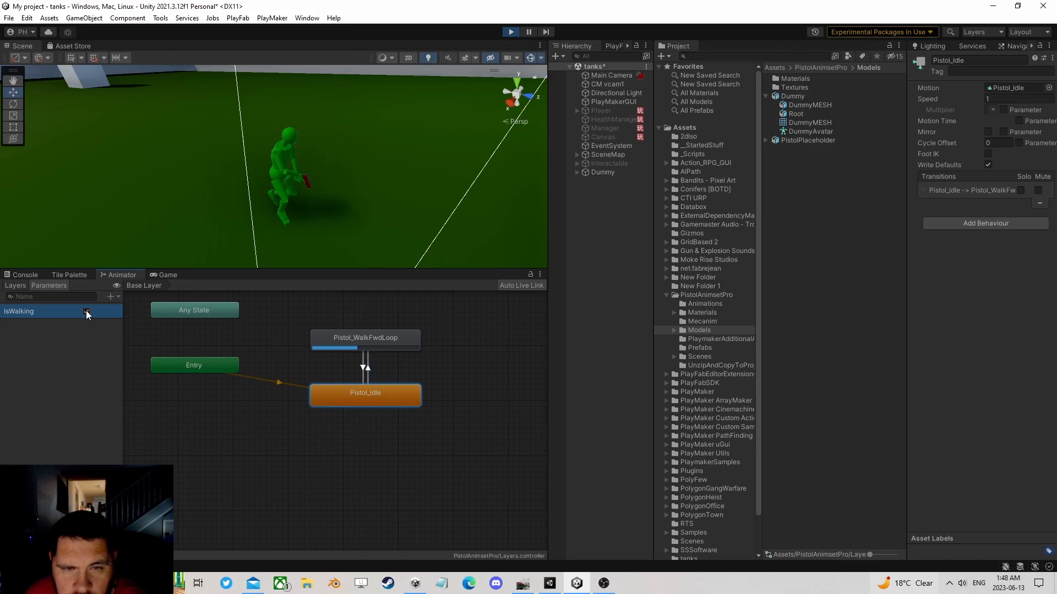
pyautogui.click(86, 311)
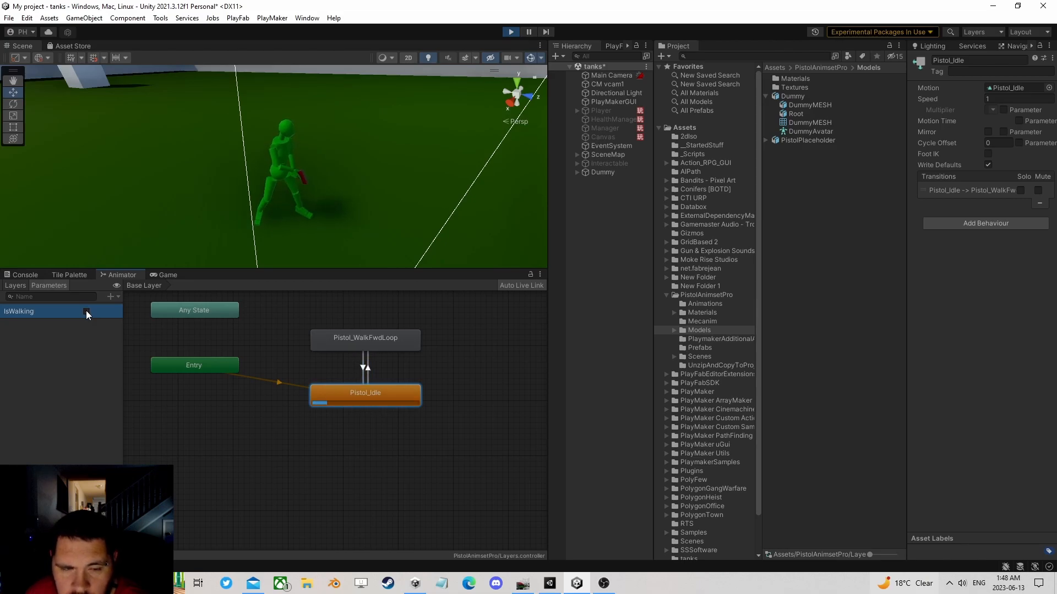
pyautogui.click(511, 32)
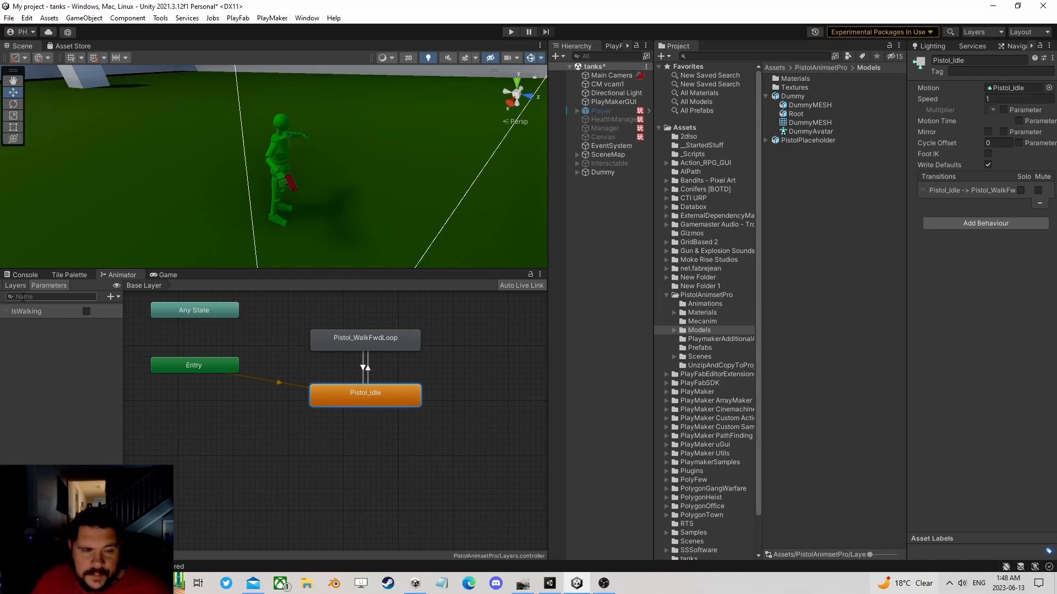
# - Add a new layer to the animator controller and locate the motion clip of the Base Layer's Pistol_WalkFwdLoop state in the project
pyautogui.click(11, 286)
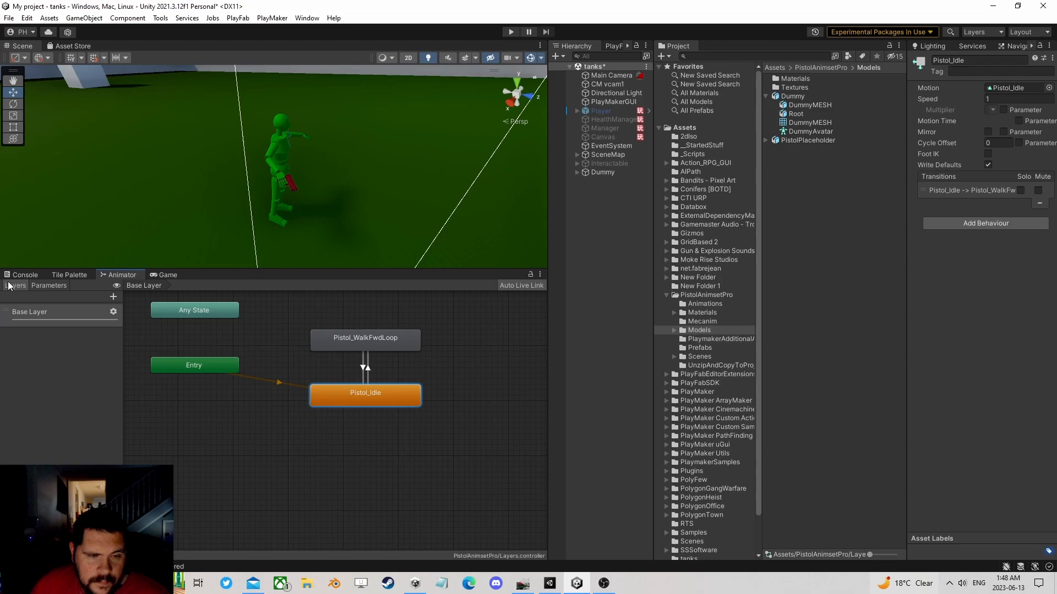
pyautogui.click(114, 297)
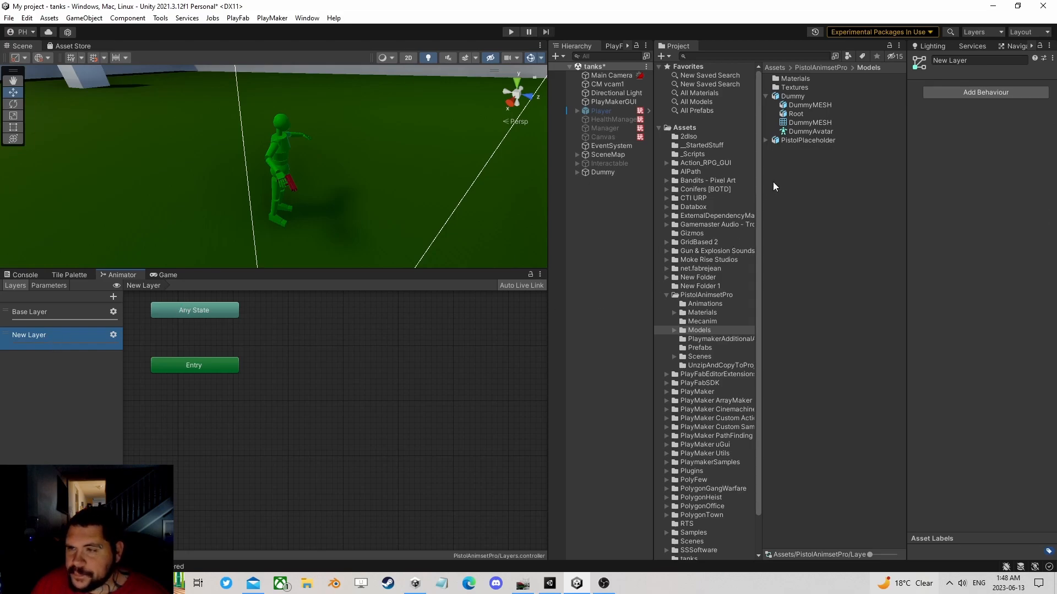
pyautogui.click(51, 320)
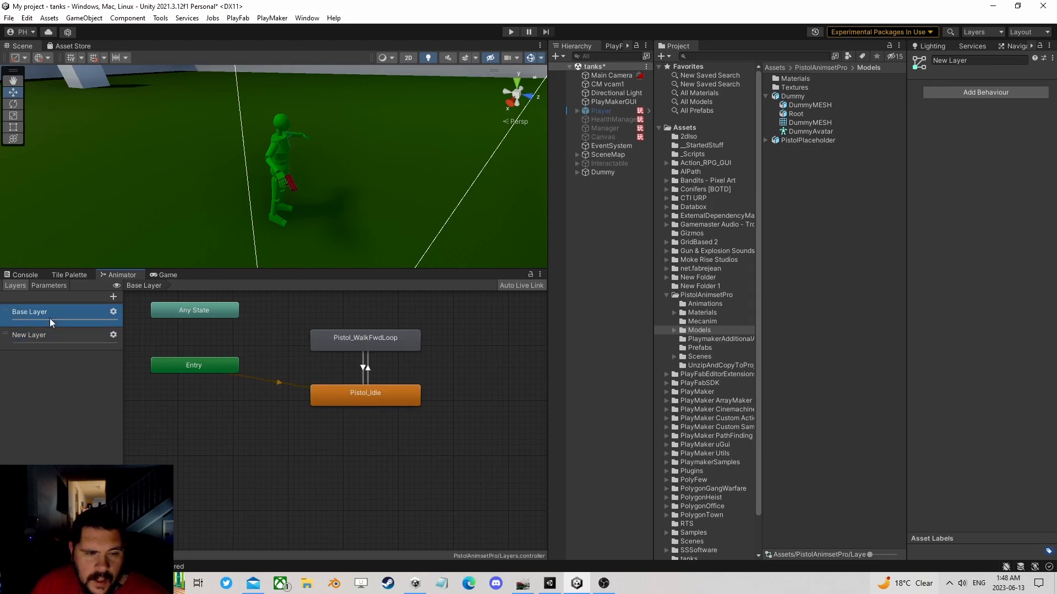
pyautogui.click(363, 338)
pyautogui.click(1014, 88)
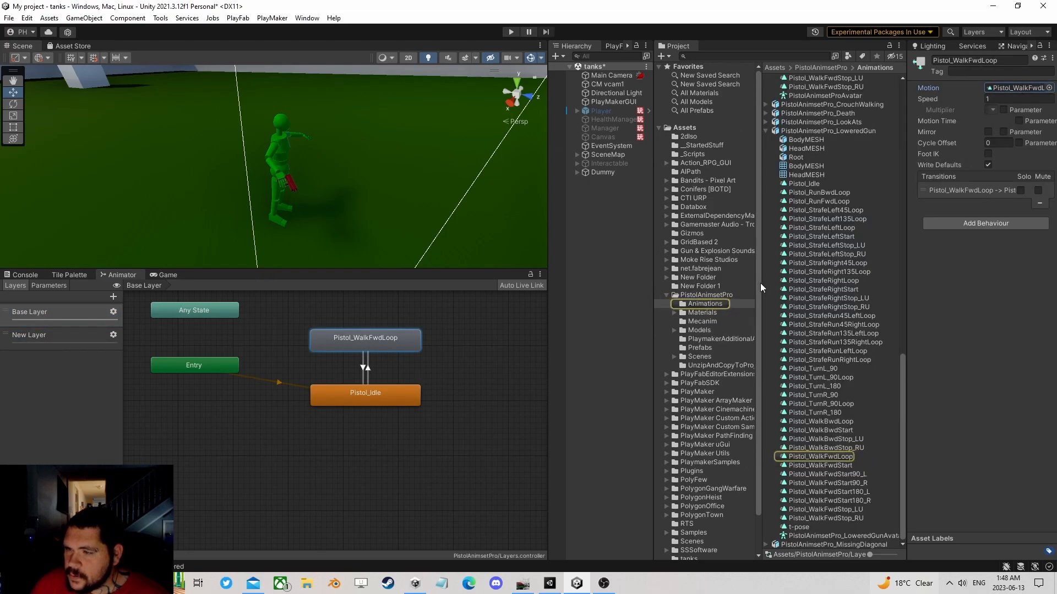
# - Add the Pistol_Idle clip from the PistolAnimsetPro model to New Layer as its default state
pyautogui.click(82, 337)
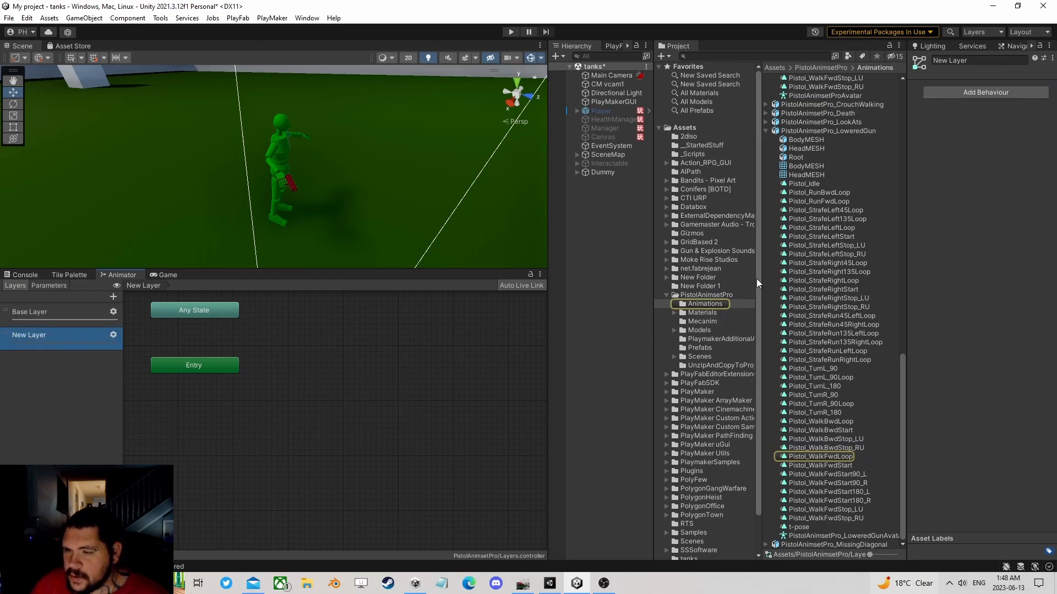
pyautogui.click(768, 130)
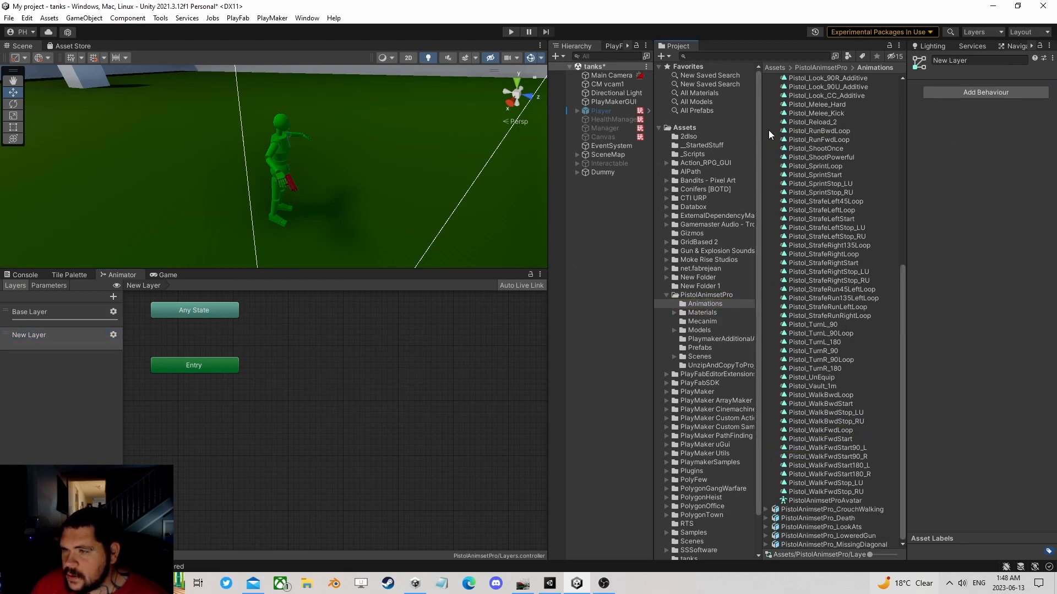
pyautogui.scroll(10, 802, 233)
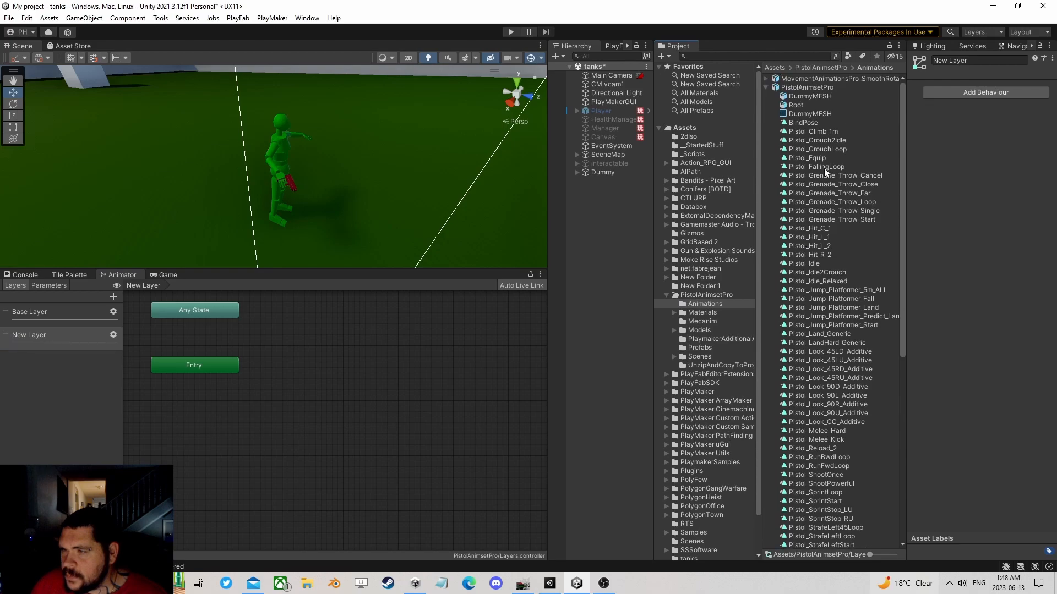
pyautogui.moveTo(818, 262); pyautogui.dragTo(337, 376)
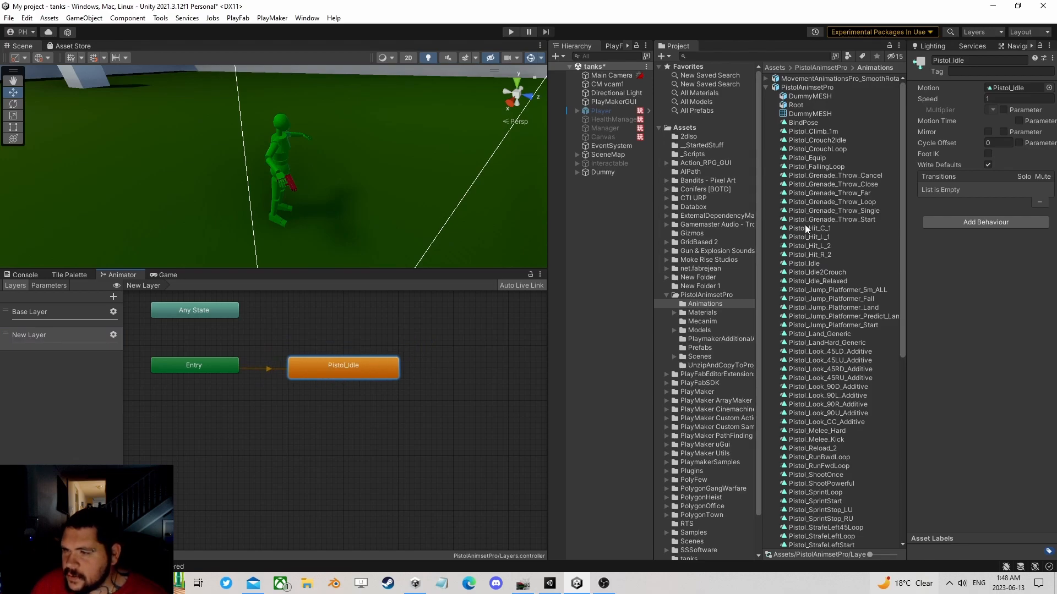
pyautogui.click(804, 264)
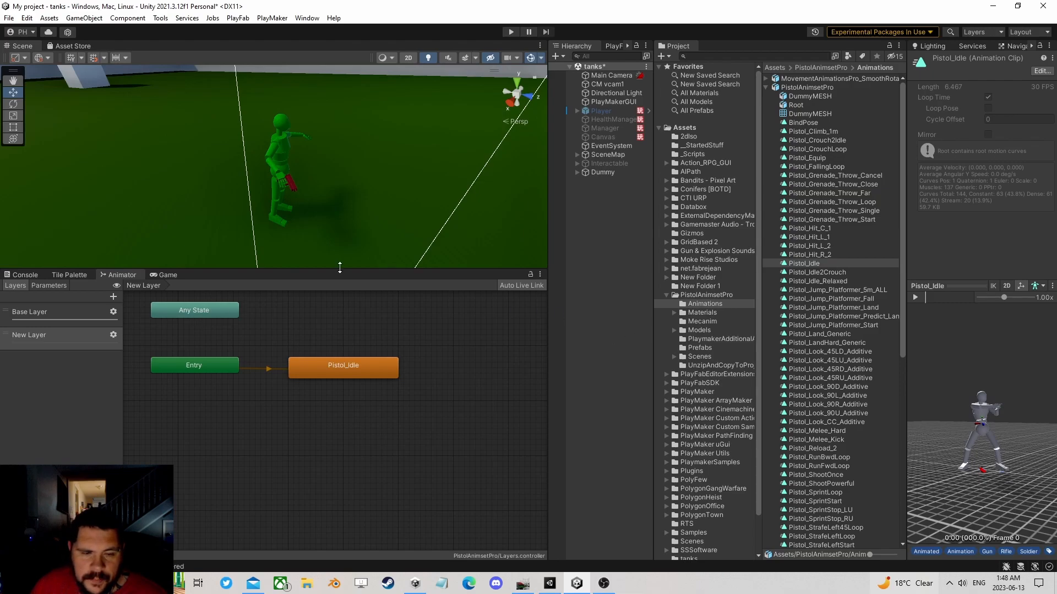
# - Run the scene and compare which states play in Base Layer and New Layer
pyautogui.click(512, 33)
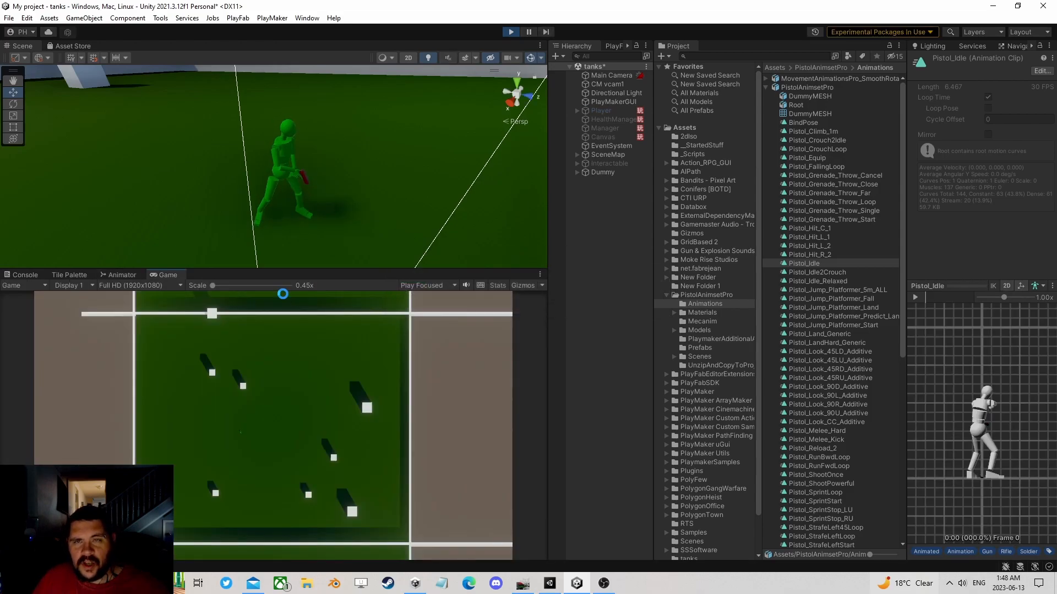
pyautogui.click(133, 277)
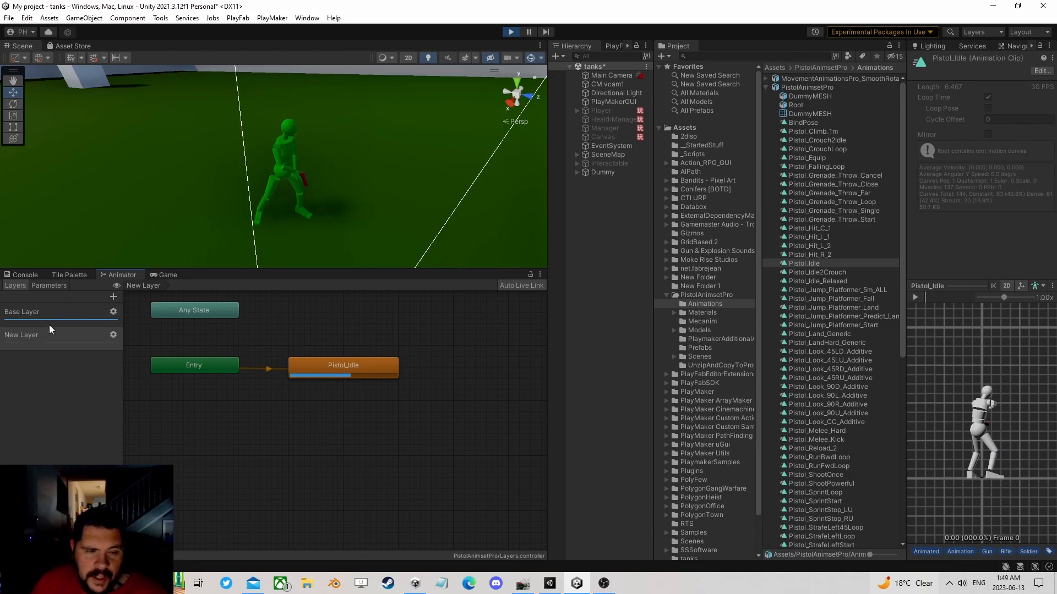
pyautogui.click(40, 339)
pyautogui.click(86, 342)
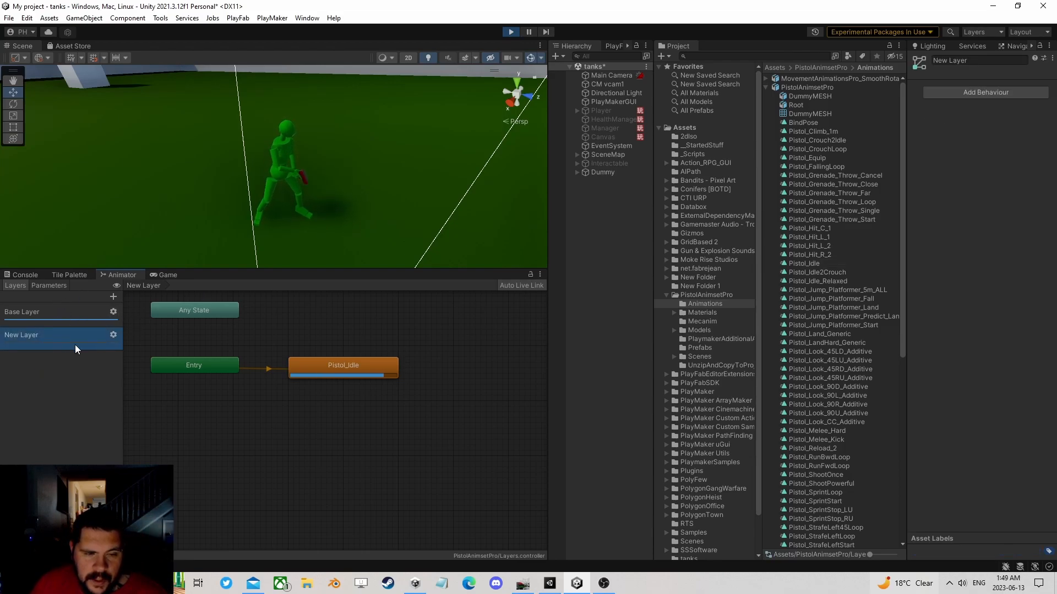
pyautogui.click(66, 317)
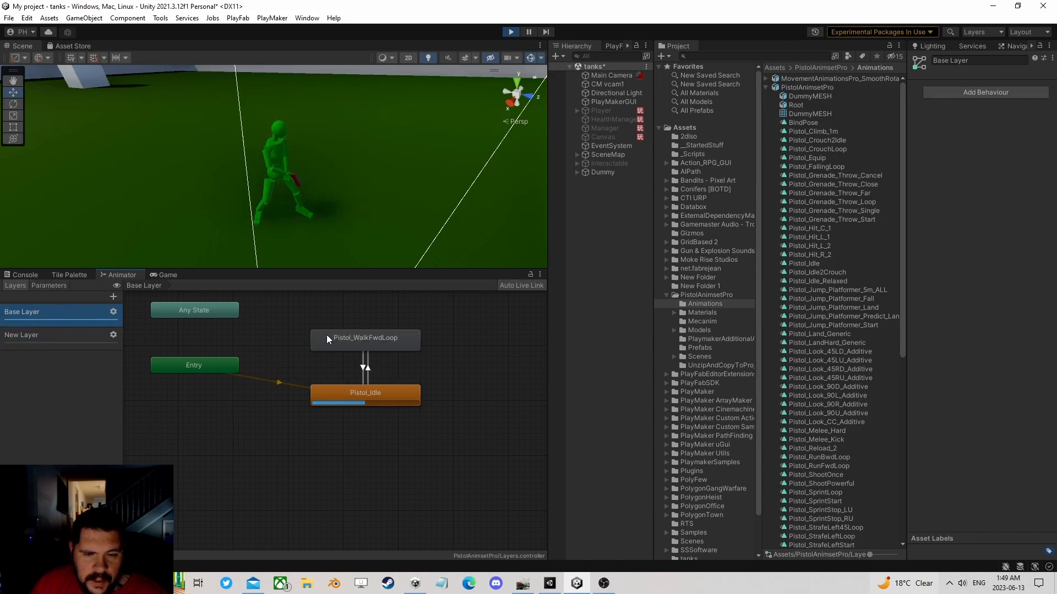
pyautogui.click(72, 340)
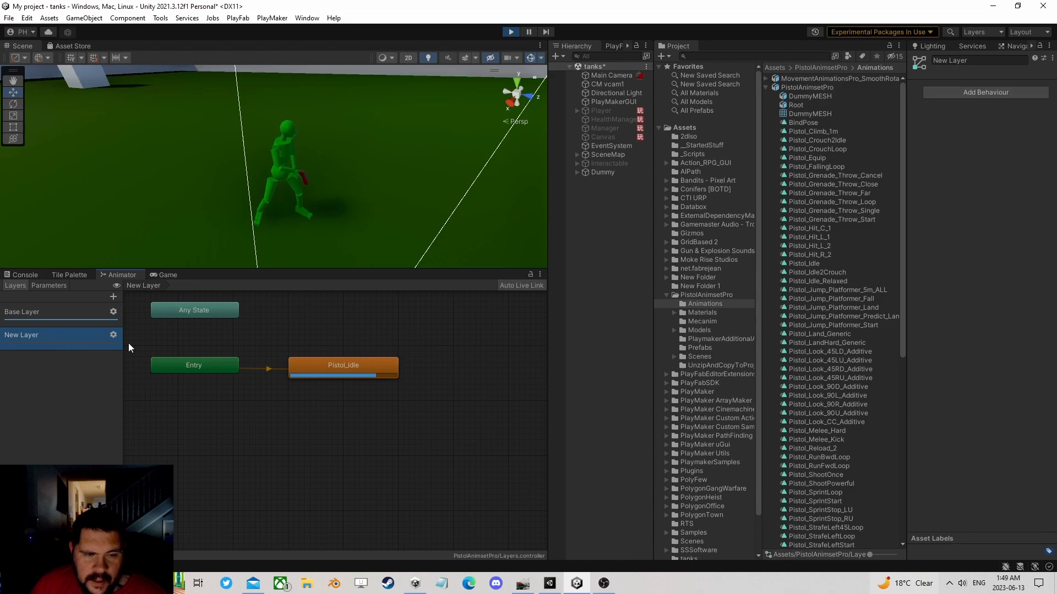
# - Vary New Layer's weight between 0 and 1 in Play mode to preview its effect on the character's pose
pyautogui.click(113, 335)
pyautogui.click(186, 337)
pyautogui.moveTo(184, 335); pyautogui.dragTo(276, 340)
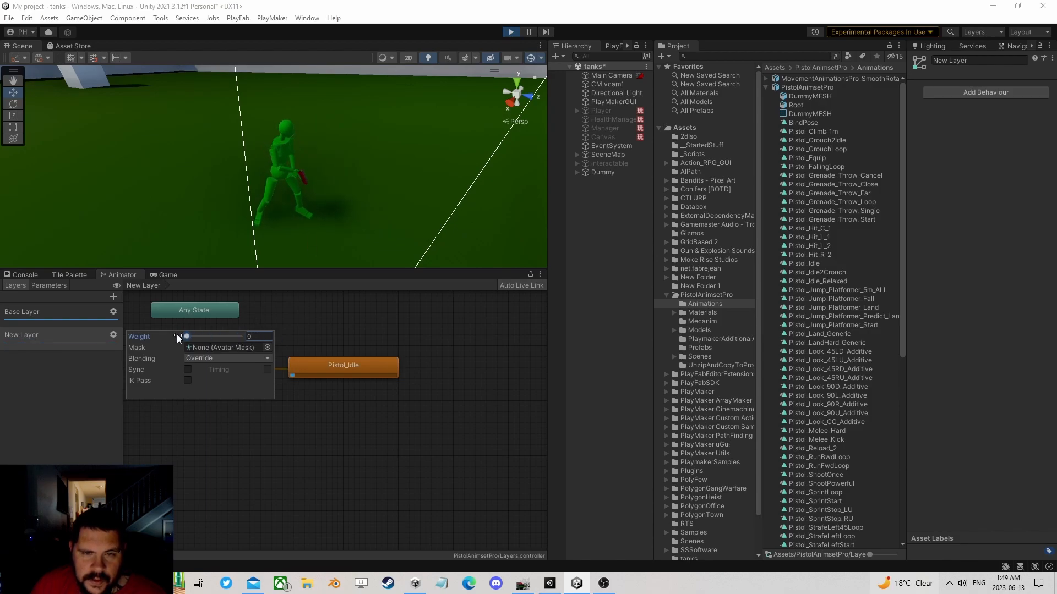
pyautogui.moveTo(240, 337); pyautogui.dragTo(288, 334)
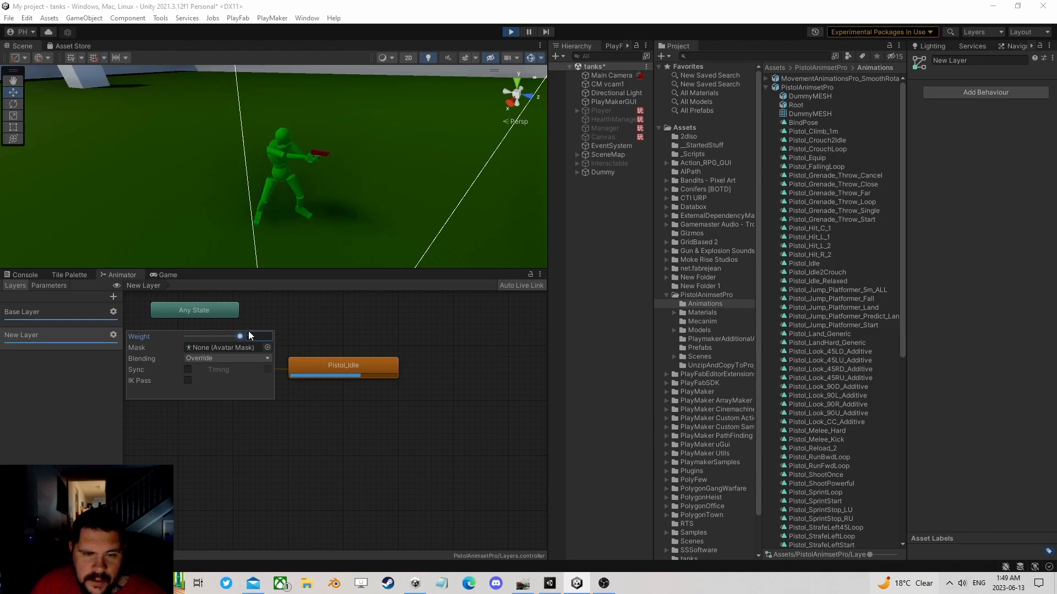
# - Enable IsWalking and raise New Layer's weight to 1 to test the override while the character walks
pyautogui.click(53, 288)
pyautogui.click(86, 312)
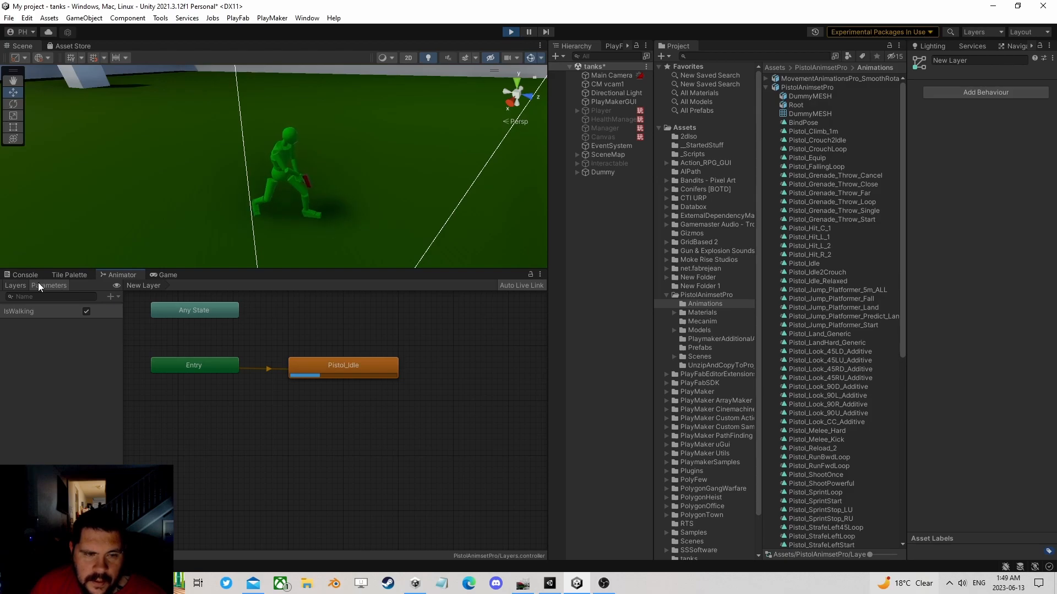
pyautogui.click(15, 286)
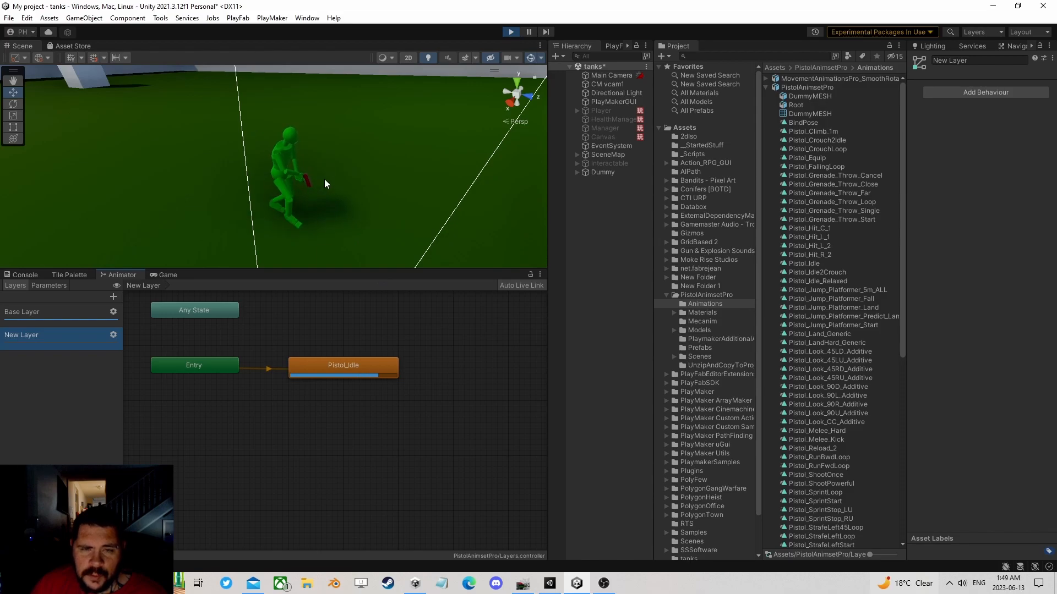
pyautogui.click(113, 335)
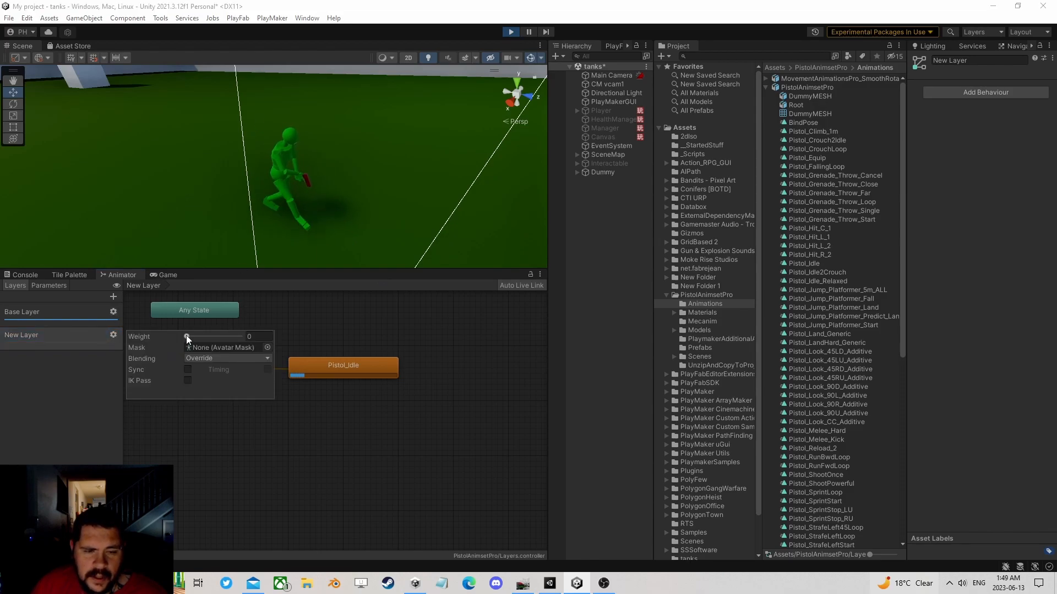
pyautogui.moveTo(187, 335); pyautogui.dragTo(256, 336)
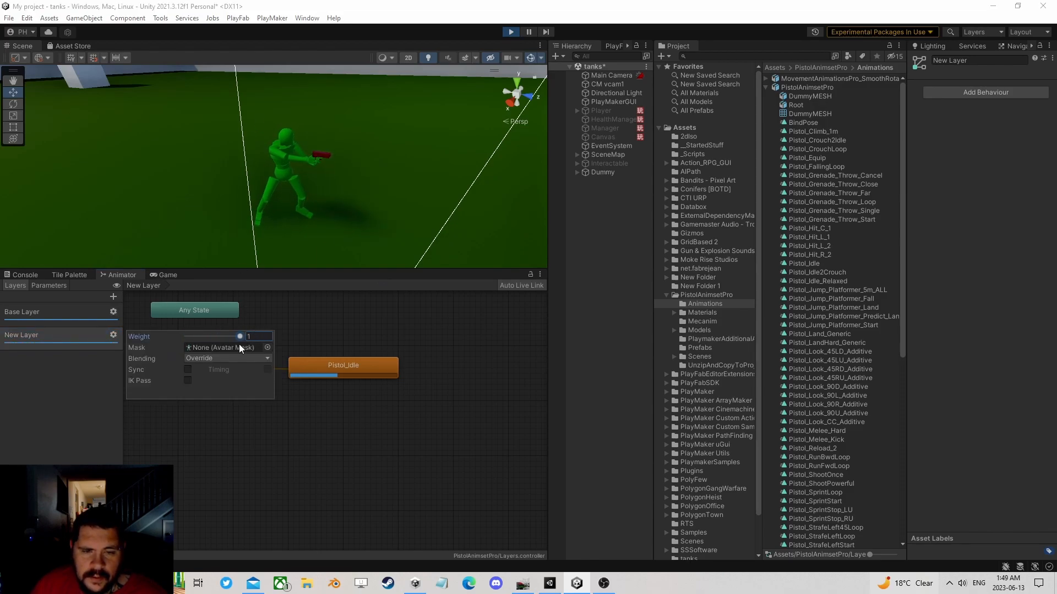
pyautogui.click(4, 436)
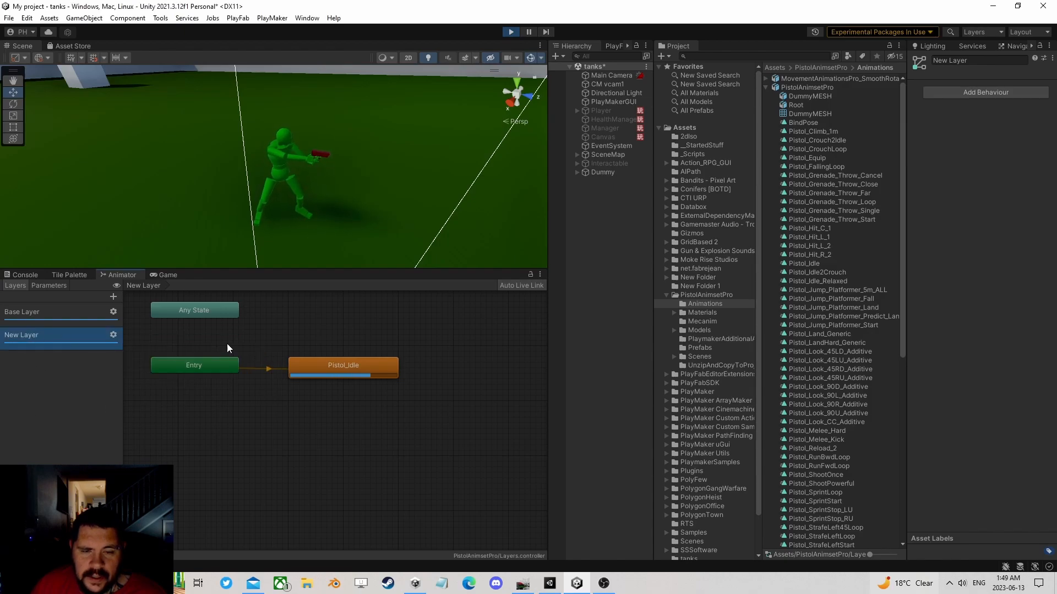
# - Check the active state of each layer with New Layer at full weight, and exit Play mode
pyautogui.click(44, 312)
pyautogui.click(40, 336)
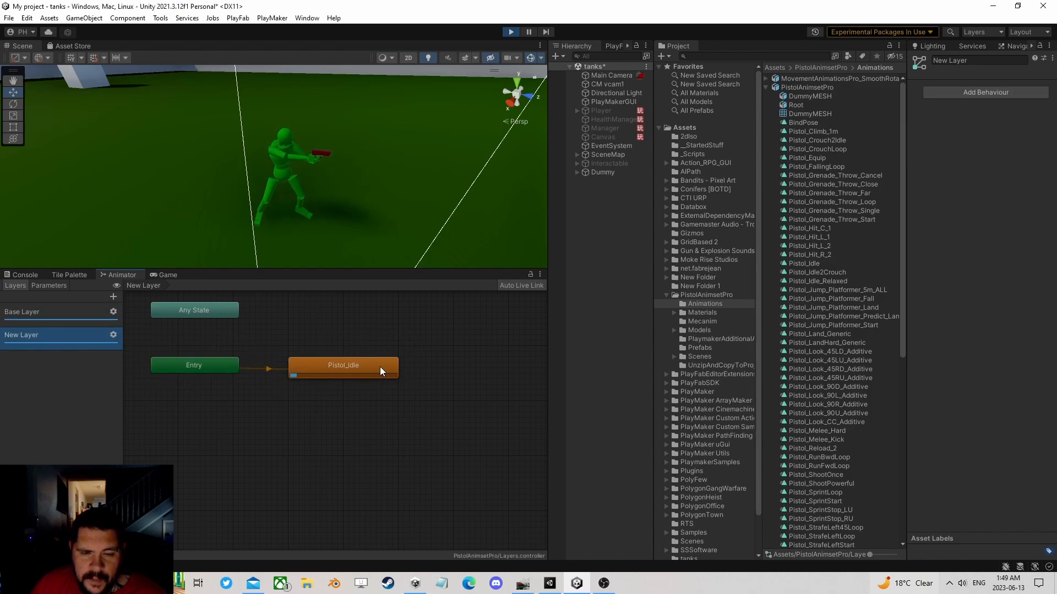
pyautogui.click(55, 315)
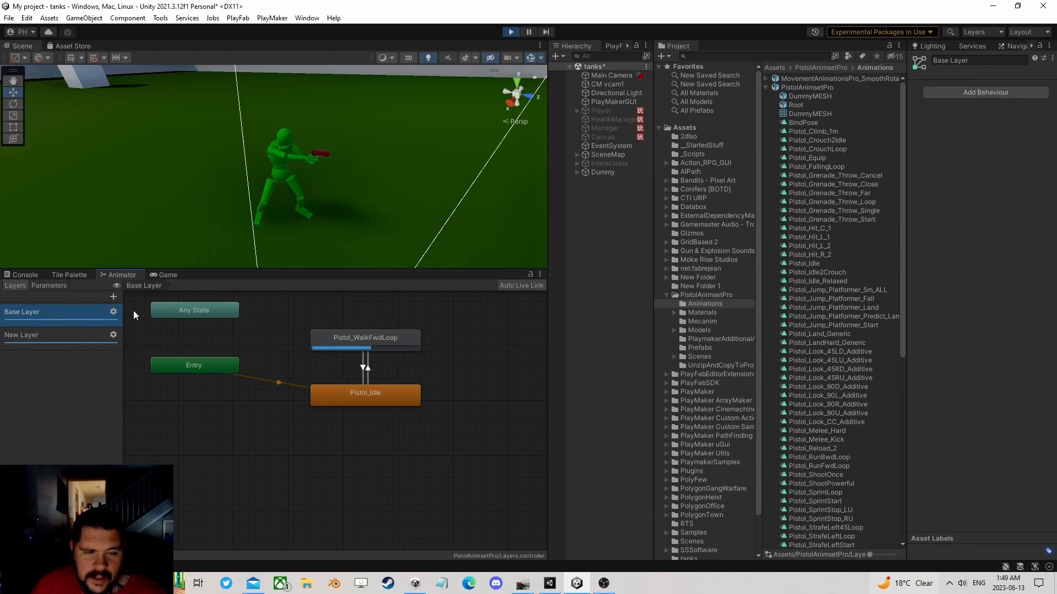
pyautogui.click(31, 337)
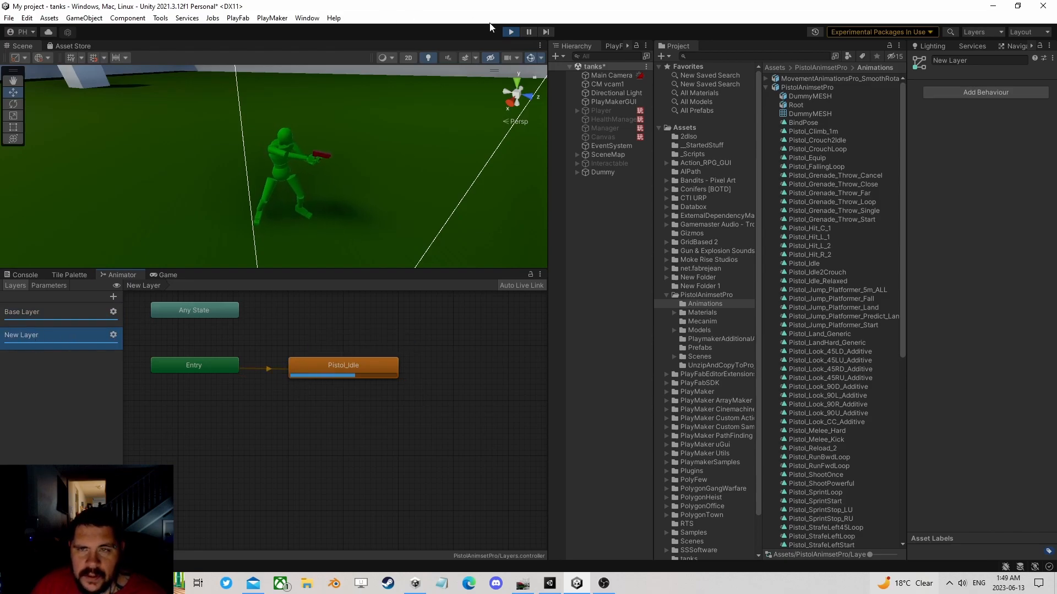
pyautogui.click(510, 31)
# - Delete the existing RightArm avatar mask from the PistolAnimsetPro folder
pyautogui.click(698, 296)
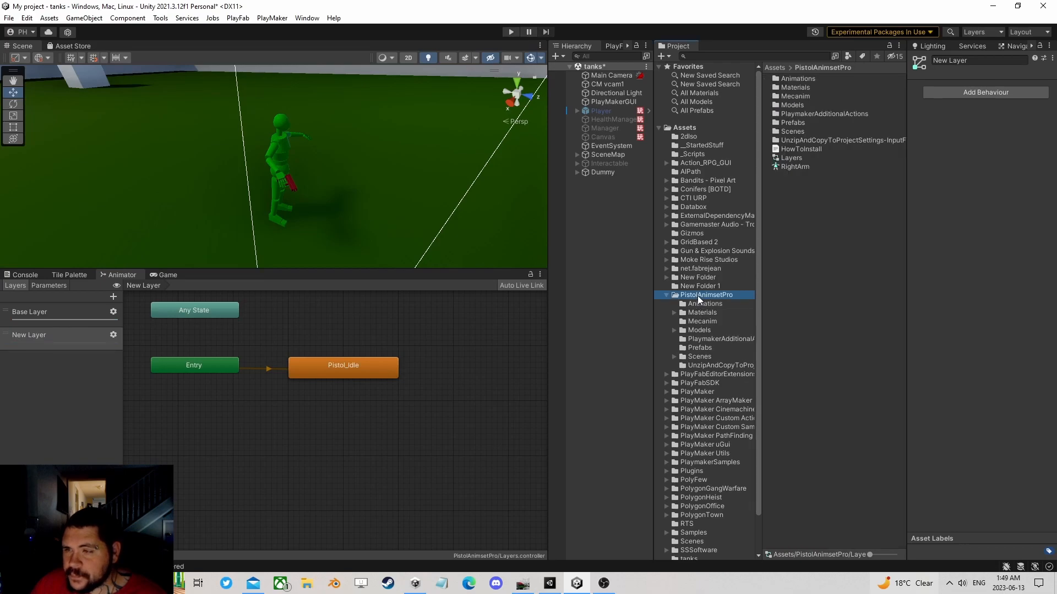
pyautogui.click(790, 167)
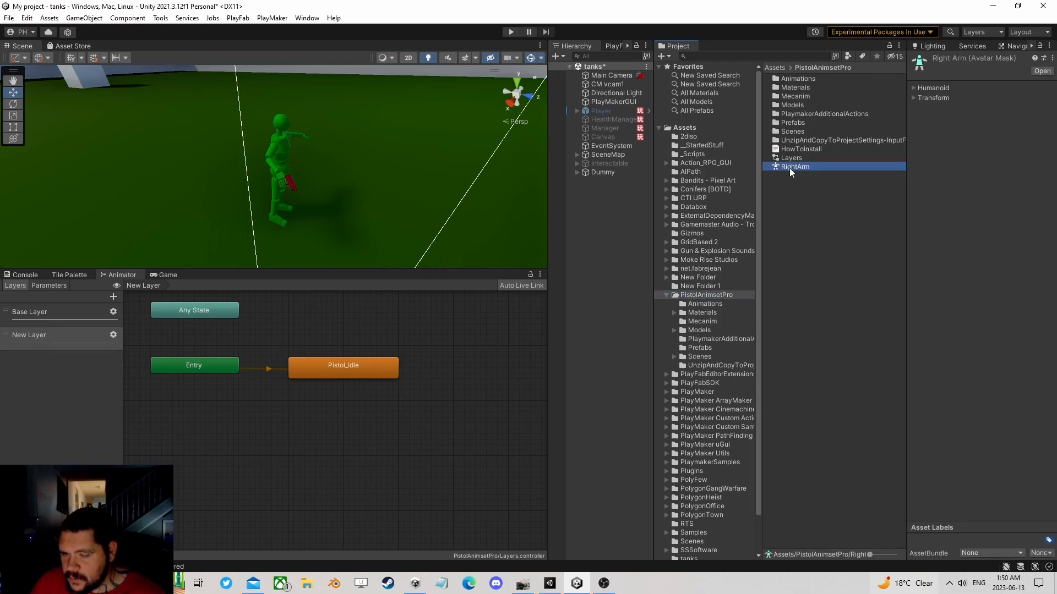
pyautogui.press('Delete')
pyautogui.click(559, 313)
# - Create a new avatar mask named LayerArmr in the PistolAnimsetPro folder
pyautogui.rightClick(818, 185)
pyautogui.moveTo(836, 192)
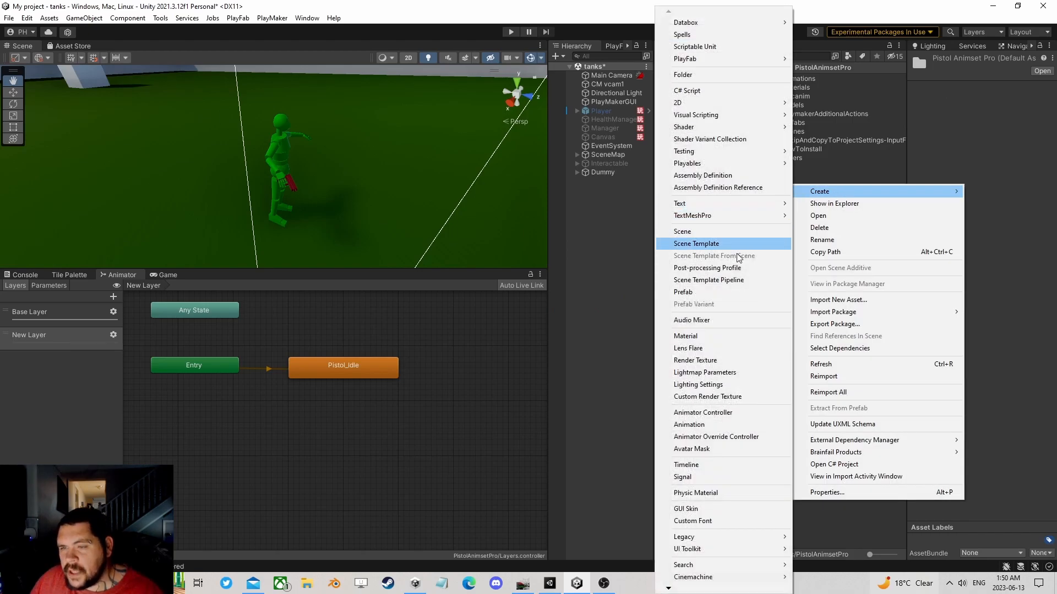
pyautogui.click(710, 450)
pyautogui.write('LayerArmr')
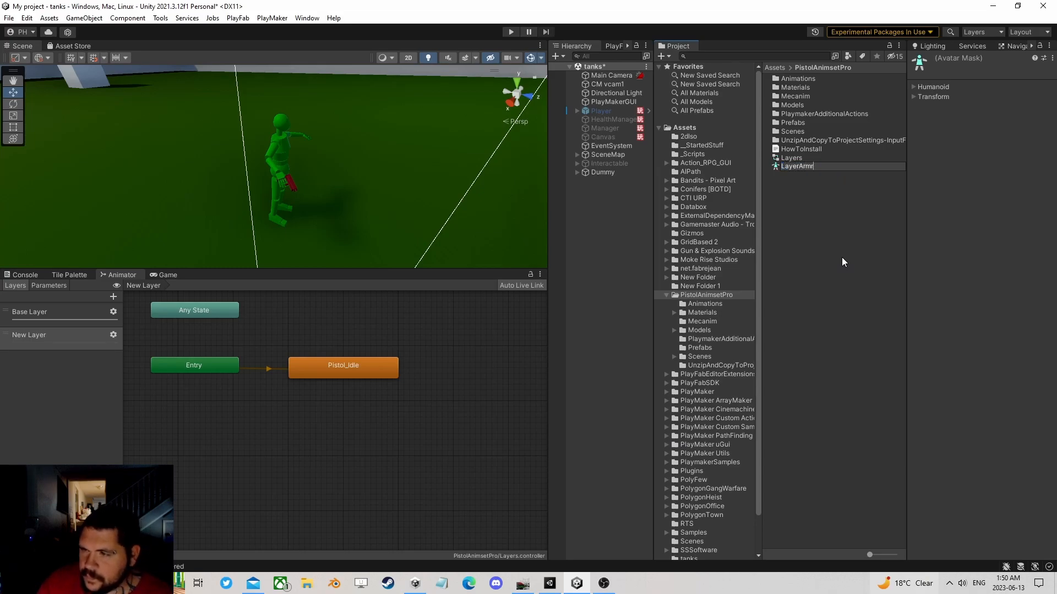
pyautogui.press('Return')
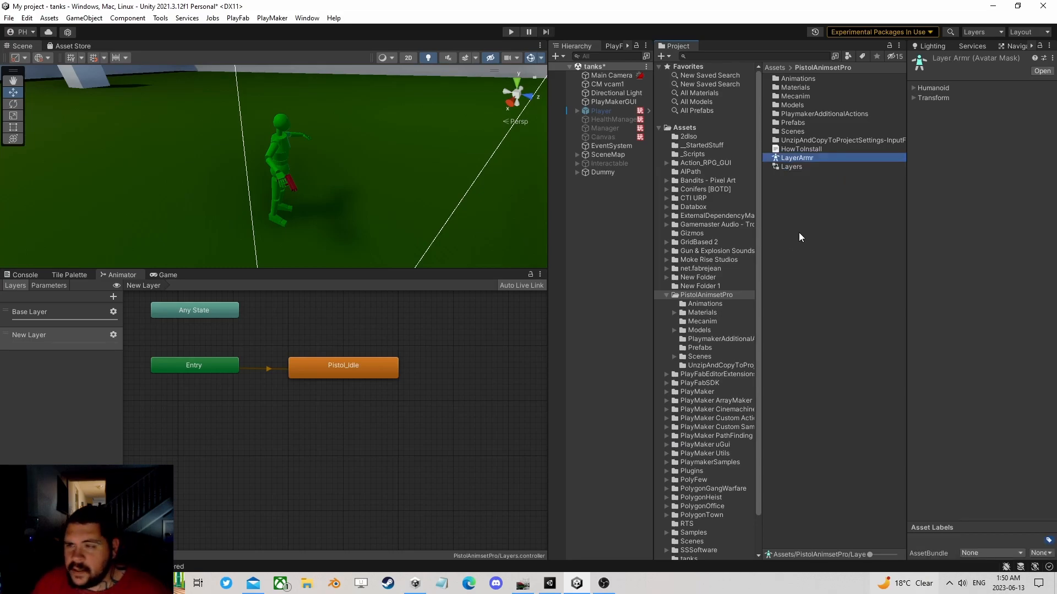
# - Assign the LayerArmr avatar mask to New Layer
pyautogui.click(61, 336)
pyautogui.click(114, 336)
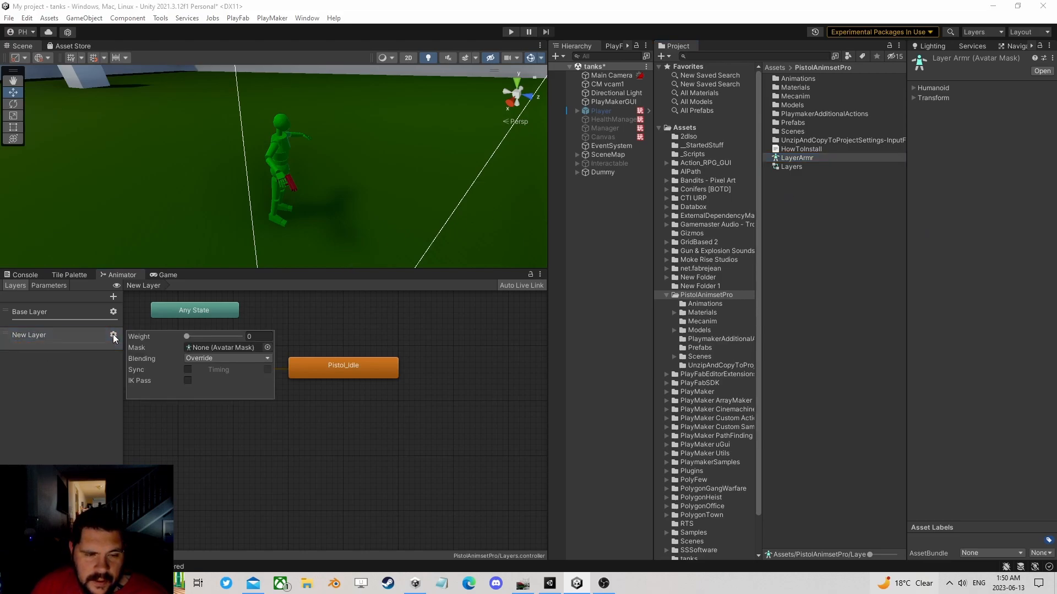
pyautogui.click(268, 347)
pyautogui.click(375, 235)
# - Limit LayerArmr's humanoid mask to both arms and hand IK, excluding the head, body, legs, foot IK and root
pyautogui.click(804, 167)
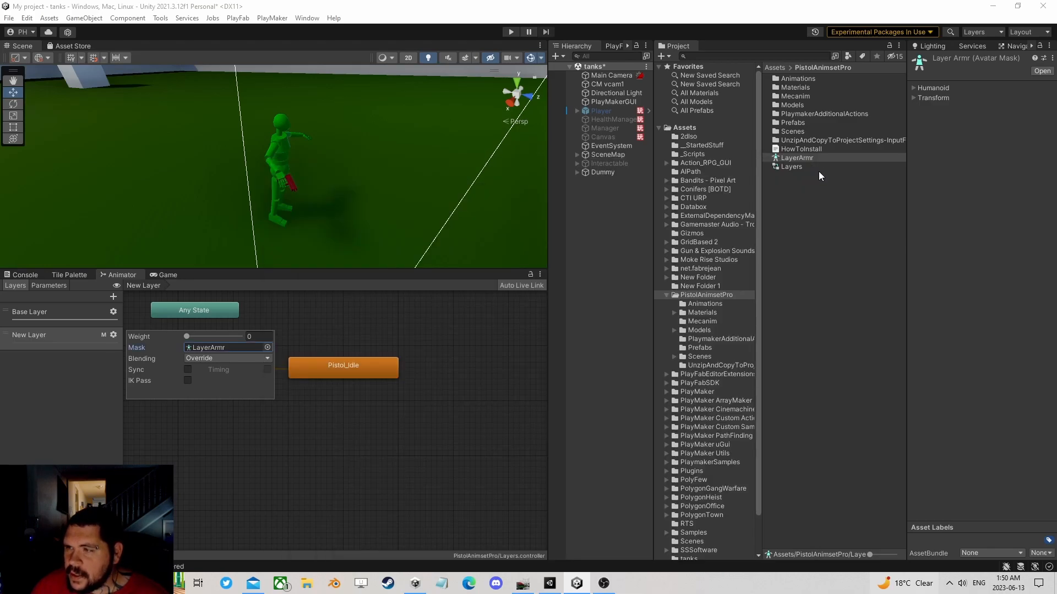
pyautogui.click(913, 88)
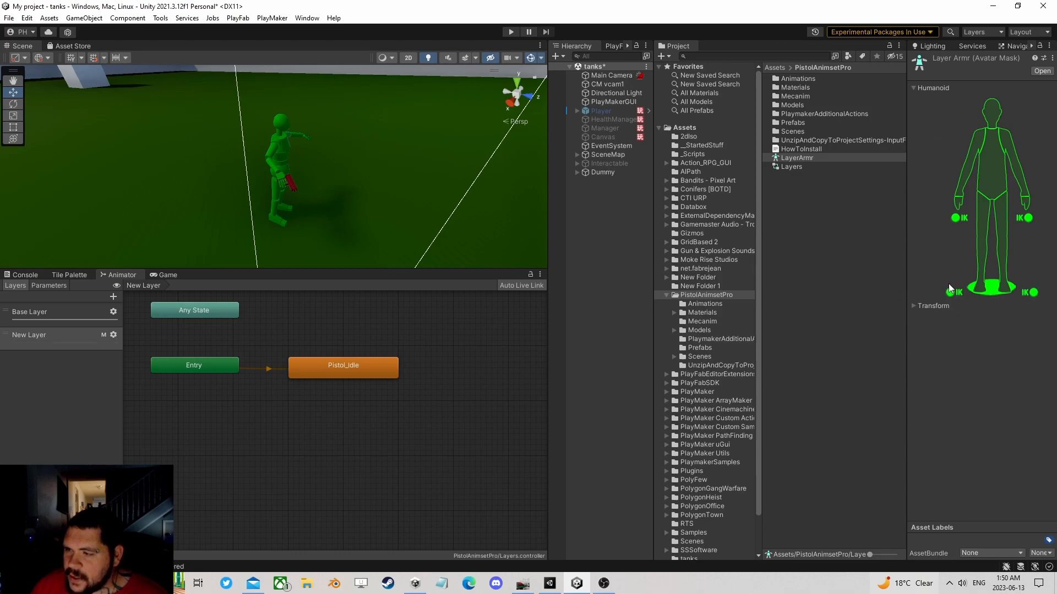
pyautogui.click(989, 288)
pyautogui.click(982, 262)
pyautogui.click(999, 243)
pyautogui.click(1025, 284)
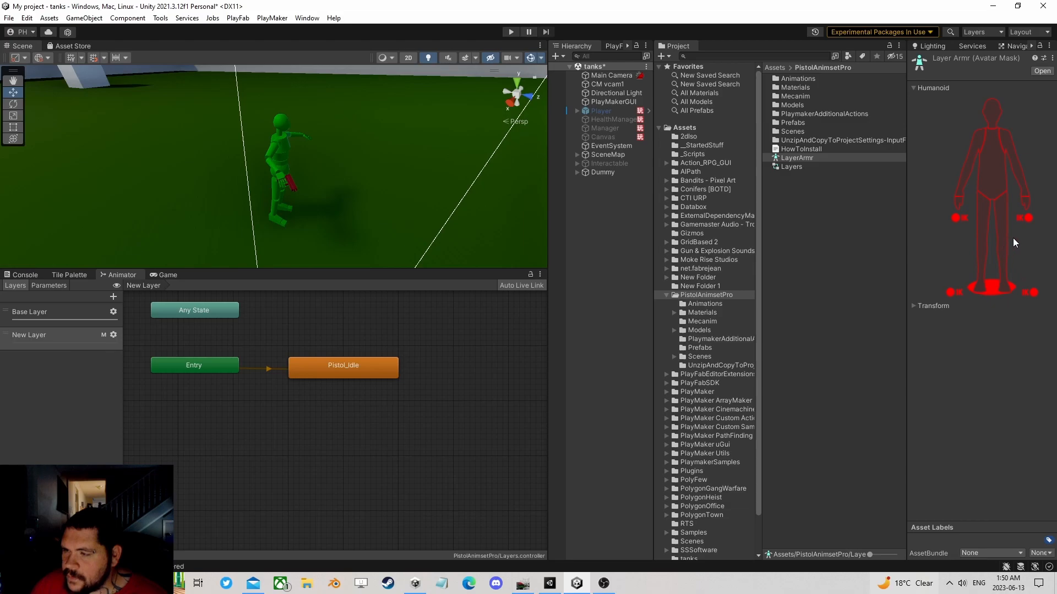
pyautogui.click(962, 184)
pyautogui.click(956, 216)
pyautogui.click(1000, 138)
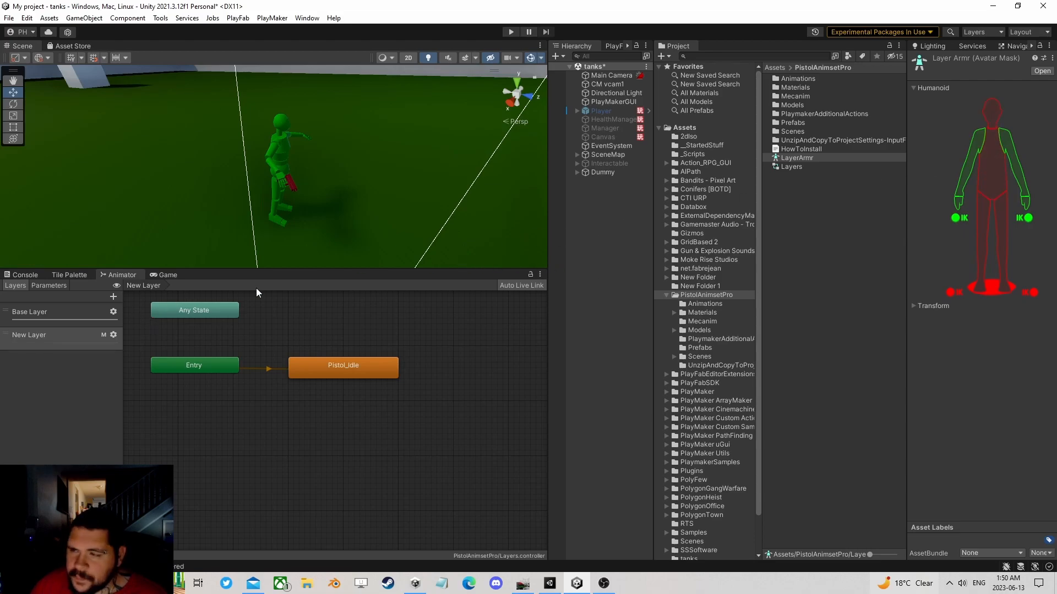
# - Enter Play mode and raise New Layer's weight to 1 to test the arms-only mask while the character walks
pyautogui.click(114, 332)
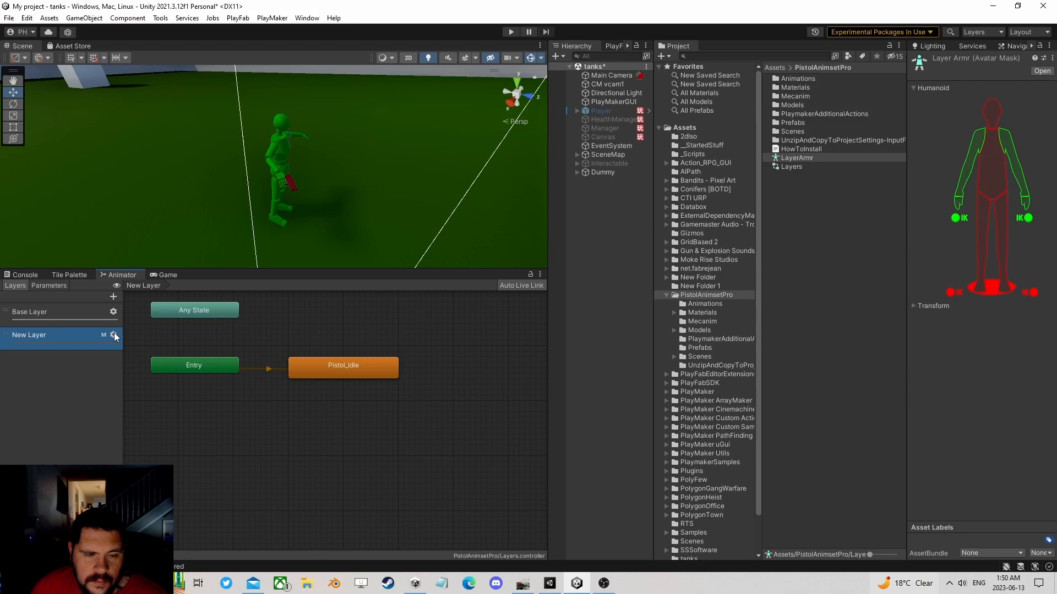
pyautogui.click(114, 332)
pyautogui.click(510, 31)
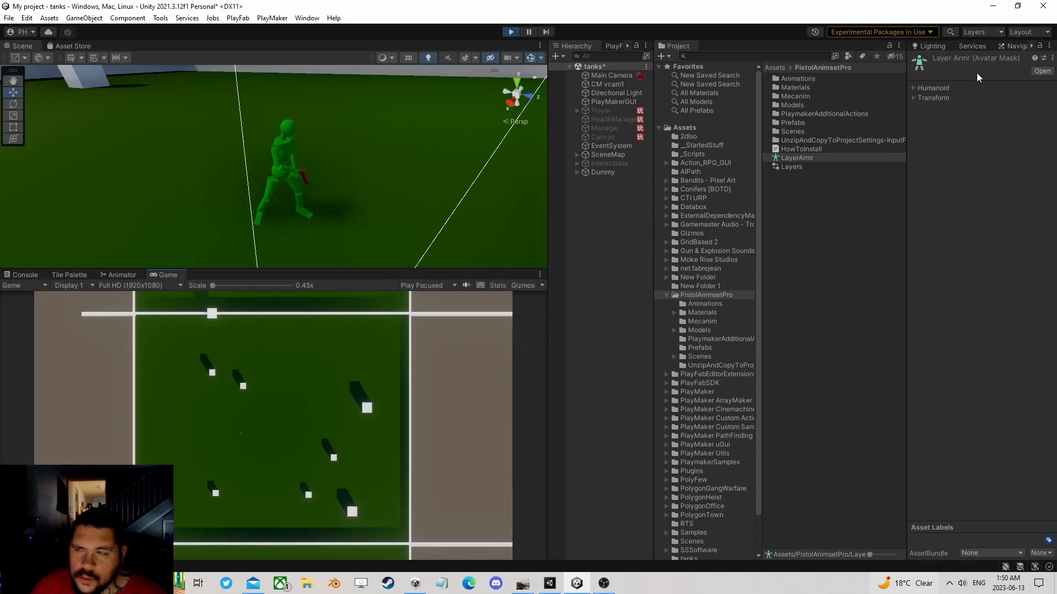
pyautogui.click(118, 275)
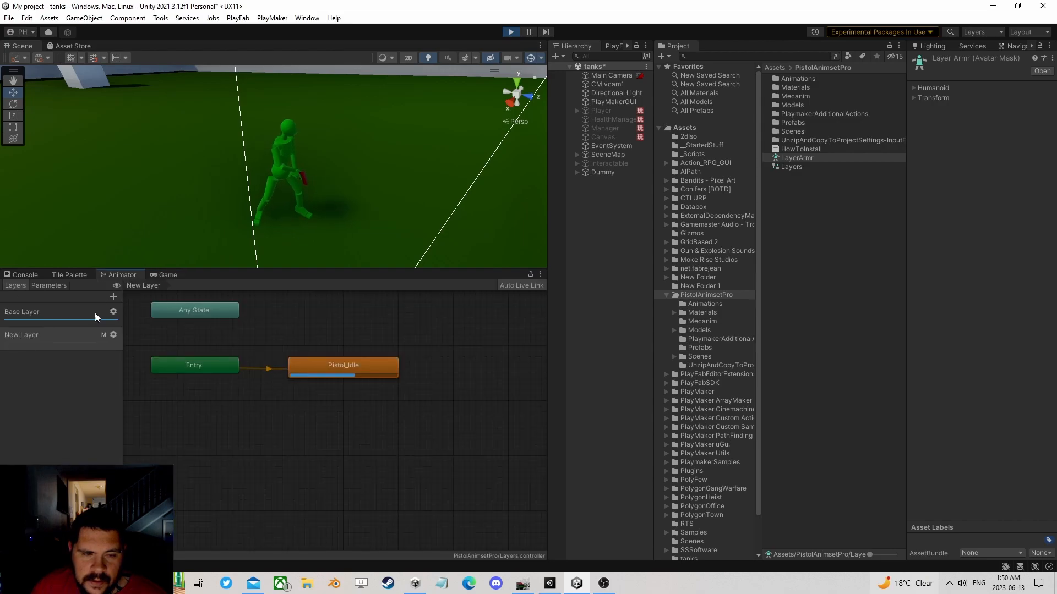
pyautogui.click(112, 335)
pyautogui.moveTo(186, 336)
pyautogui.mouseDown()
pyautogui.moveTo(249, 334)
pyautogui.moveTo(170, 335)
pyautogui.moveTo(257, 336)
pyautogui.moveTo(170, 335)
pyautogui.mouseUp()
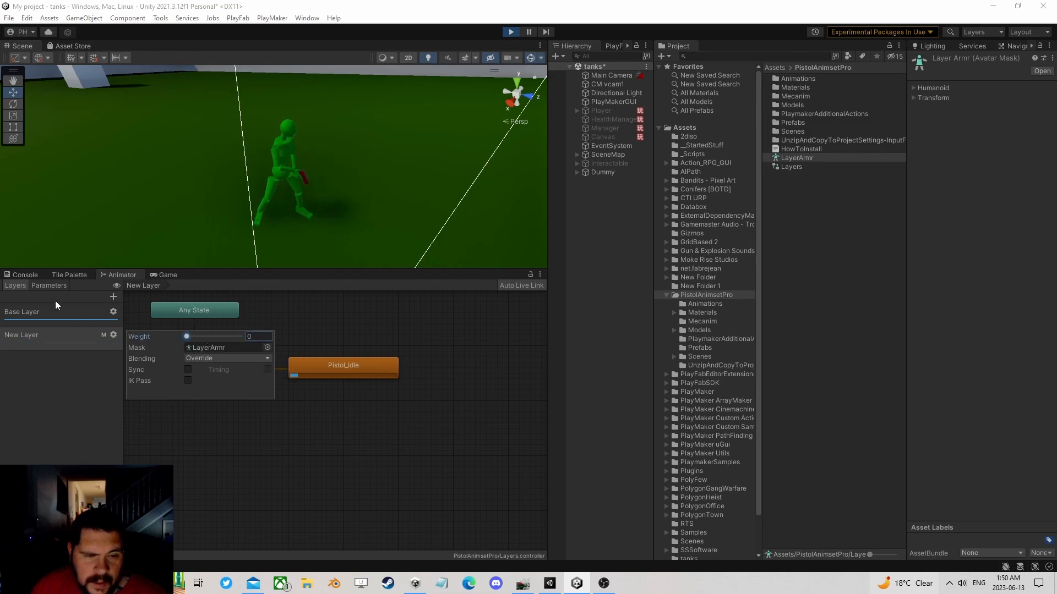
pyautogui.click(42, 288)
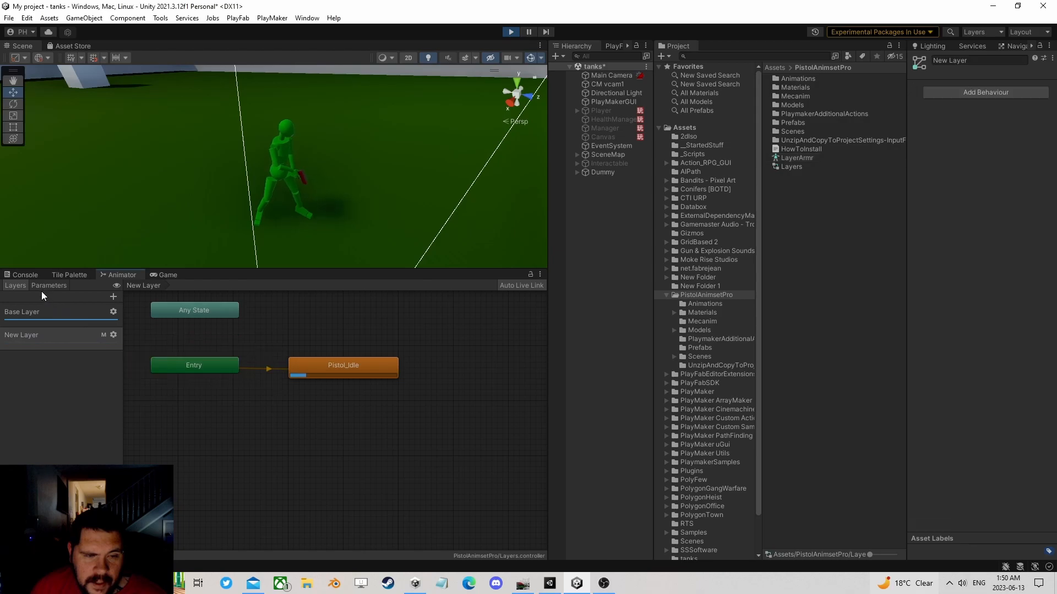
pyautogui.click(8, 285)
pyautogui.click(113, 335)
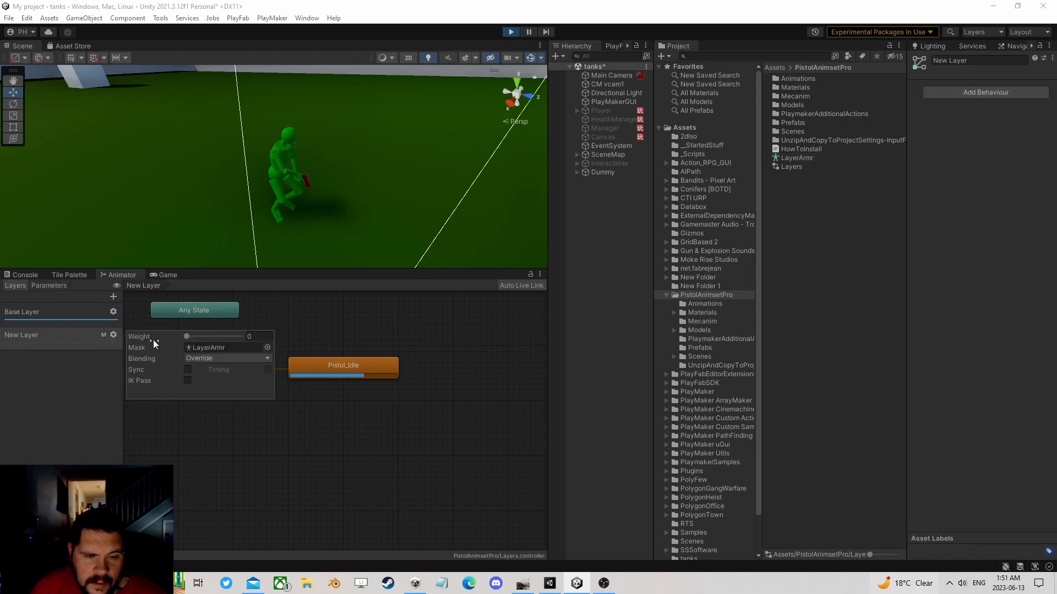
pyautogui.moveTo(185, 336); pyautogui.dragTo(258, 335)
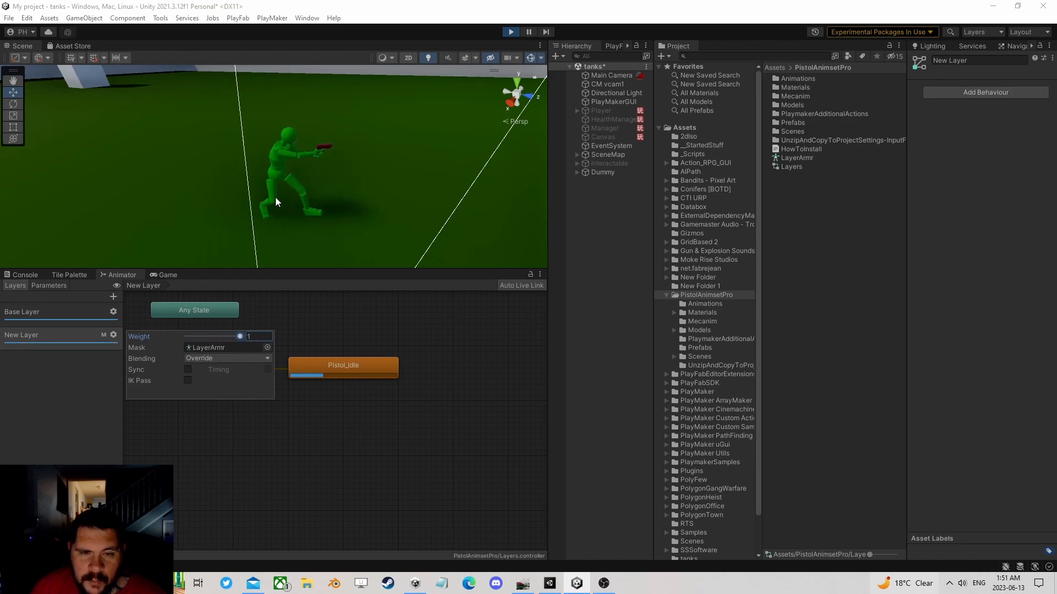
# - Compare the running states of Base Layer and New Layer while the arms-only mask is active
pyautogui.click(47, 334)
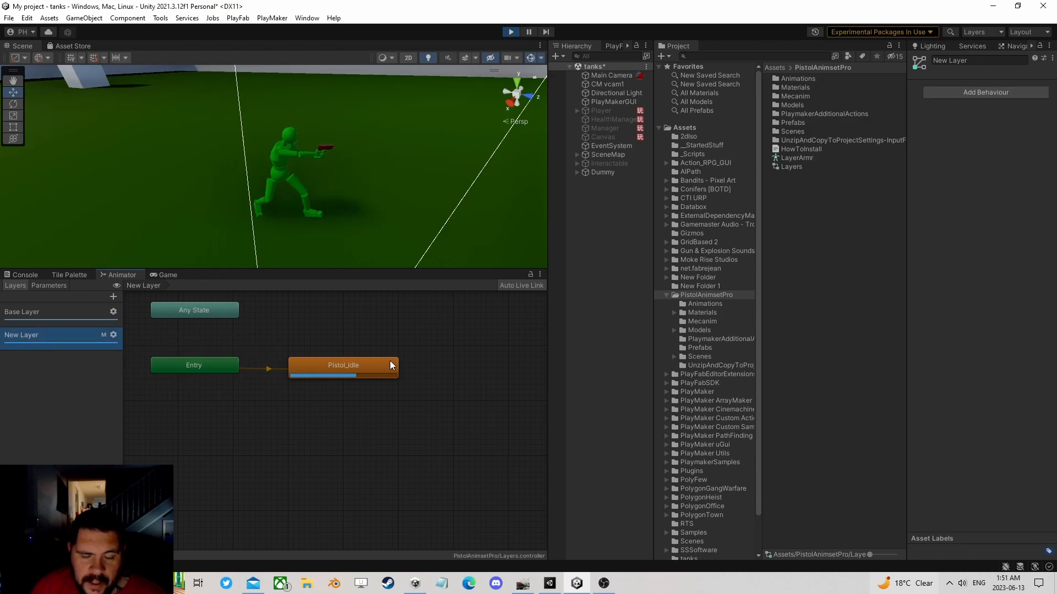
pyautogui.click(58, 312)
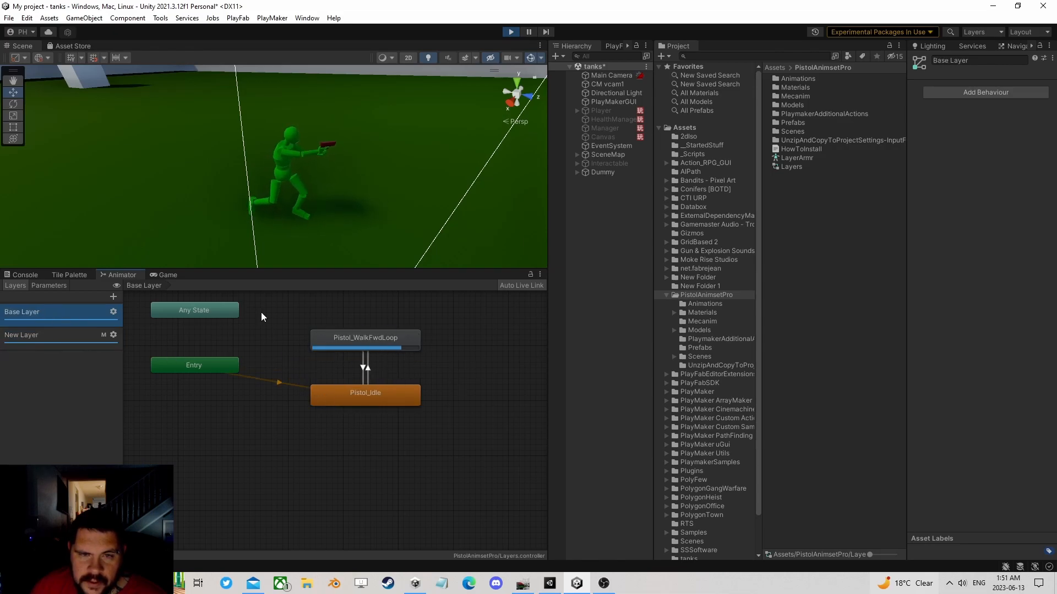
pyautogui.click(34, 334)
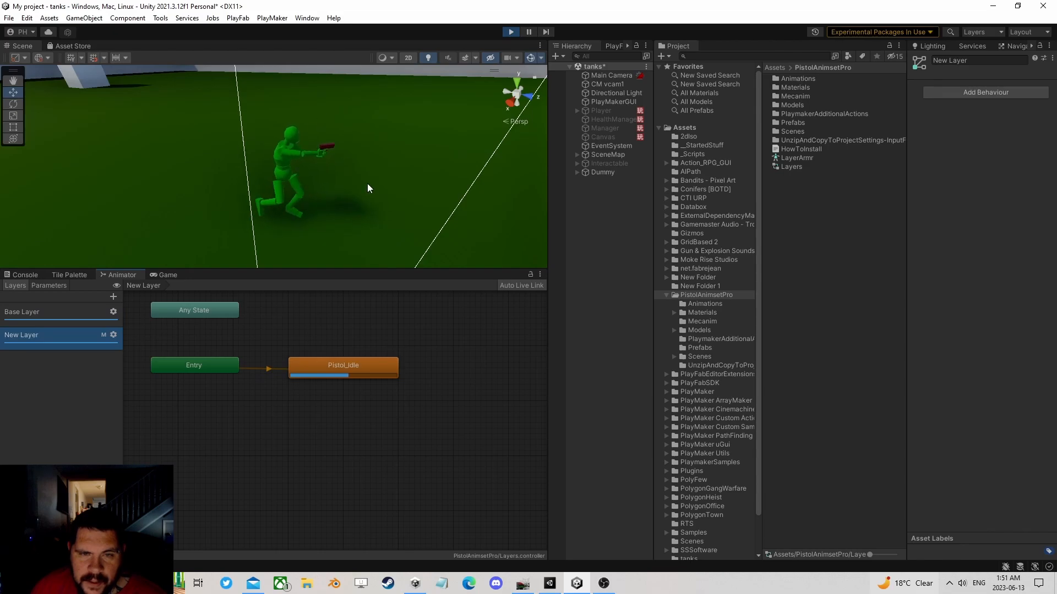
pyautogui.click(54, 313)
pyautogui.click(55, 335)
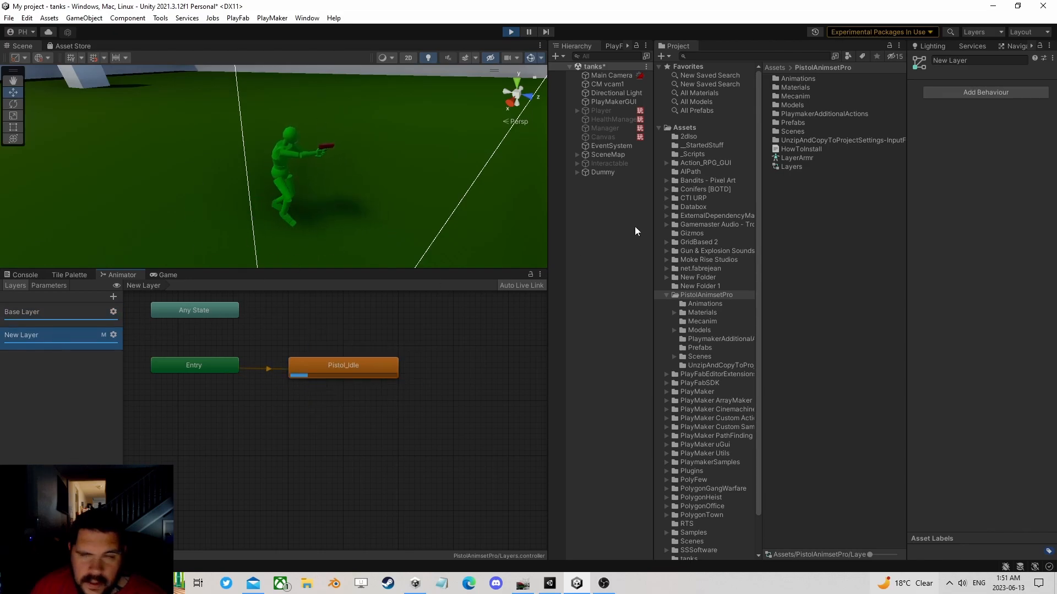
# - Include the body in LayerArmr's humanoid mask along with the arms
pyautogui.click(796, 158)
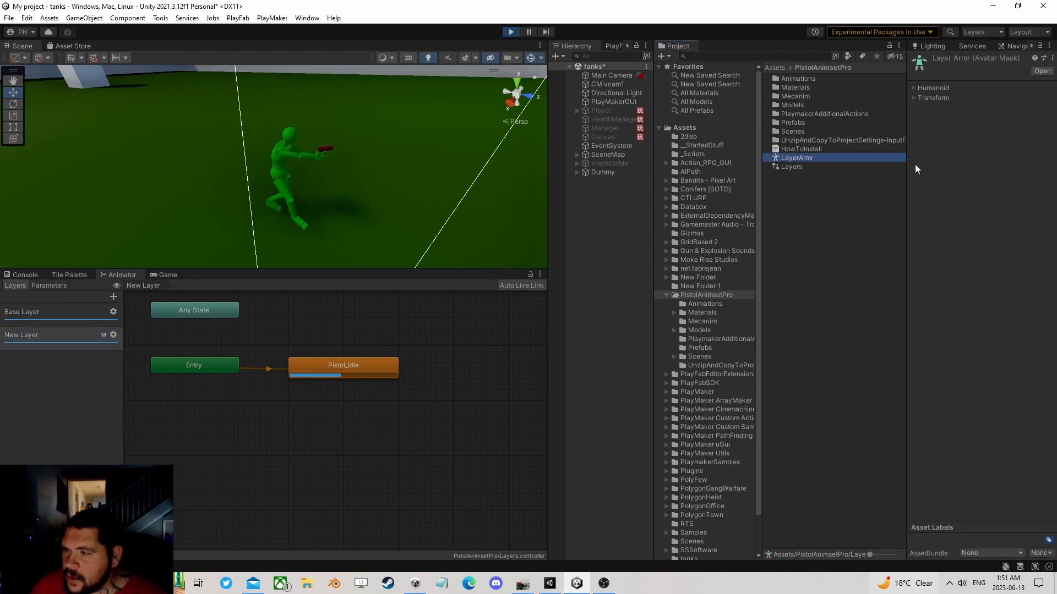
pyautogui.click(914, 88)
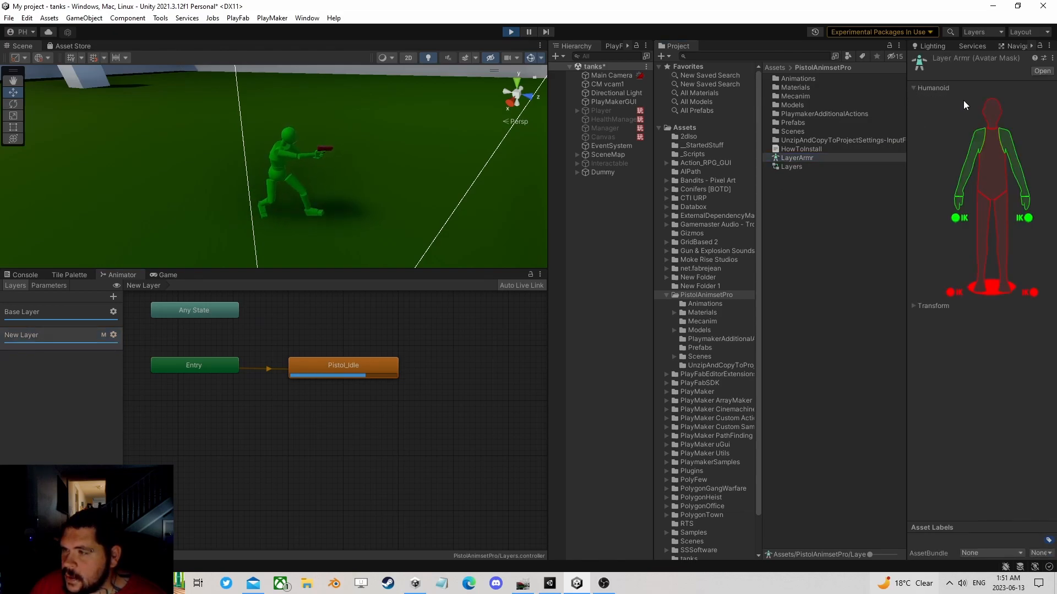
pyautogui.click(993, 156)
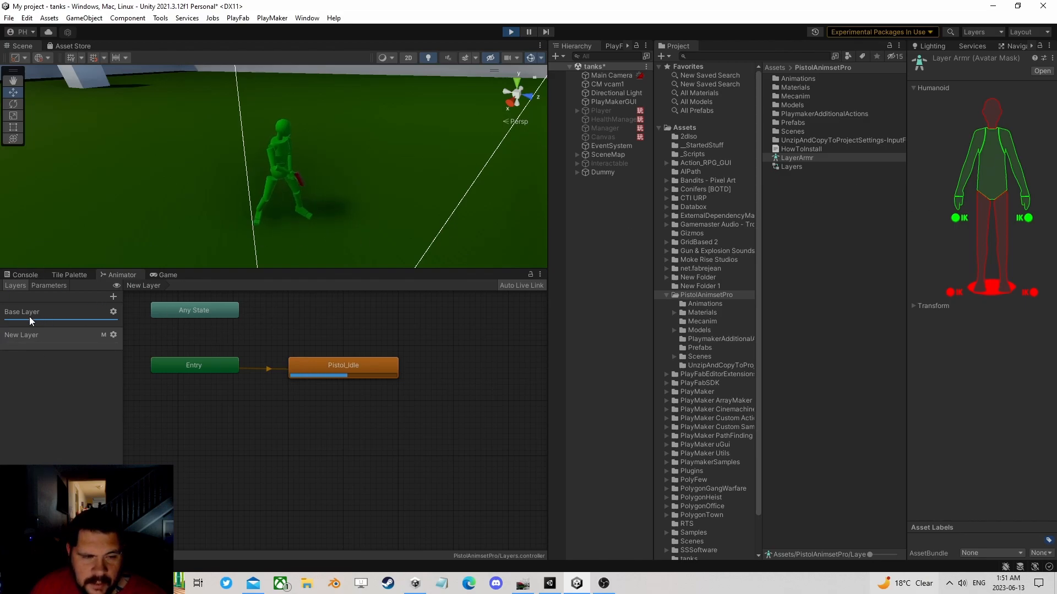
# - Check the IsWalking parameter and raise New Layer's weight to 1 to test the mask with the body included
pyautogui.click(48, 285)
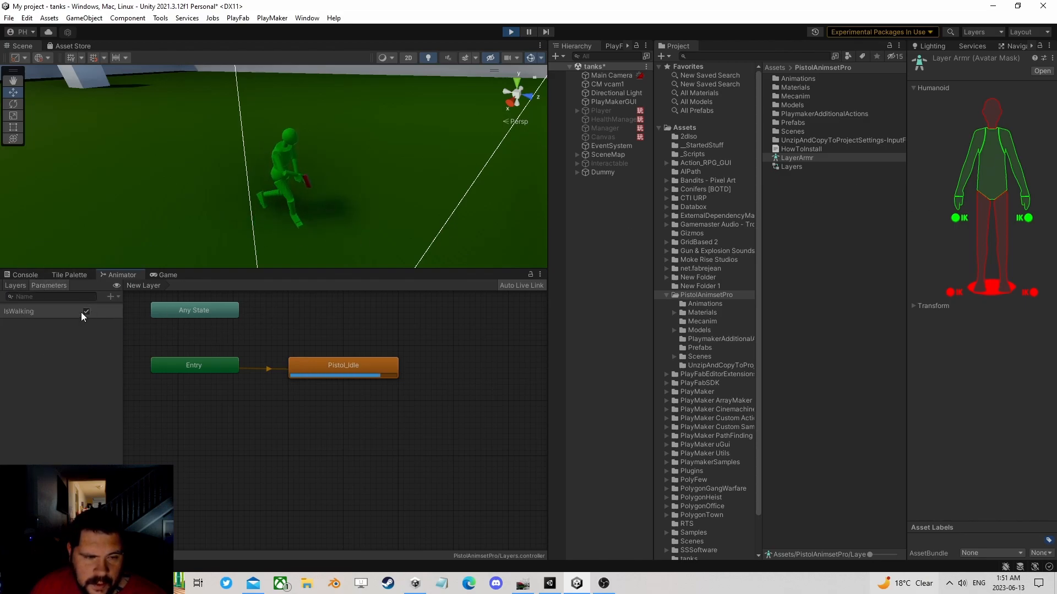
pyautogui.click(13, 285)
pyautogui.click(113, 335)
pyautogui.moveTo(186, 336); pyautogui.dragTo(259, 337)
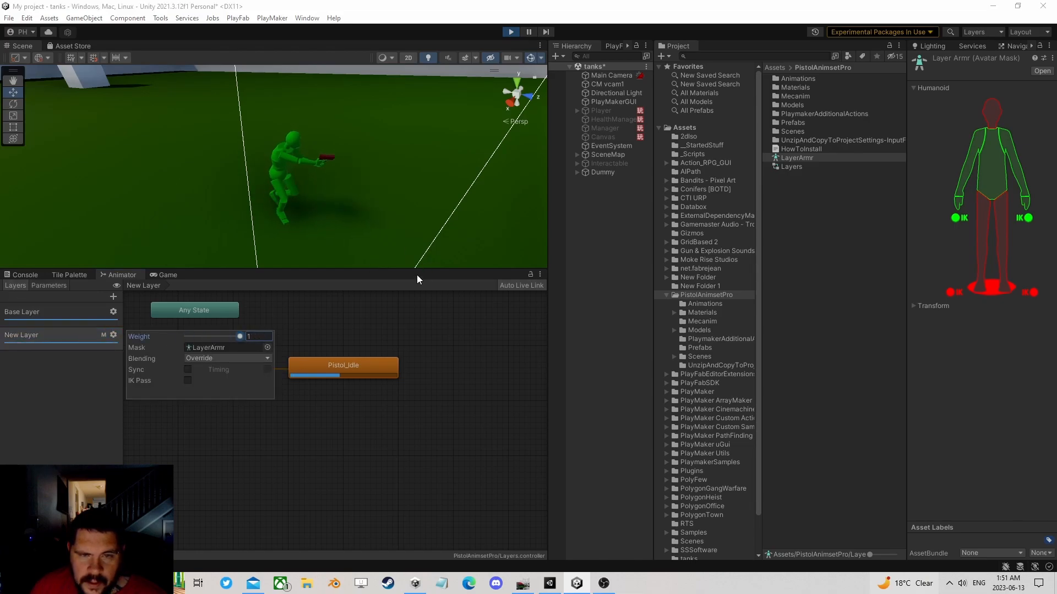
pyautogui.click(596, 332)
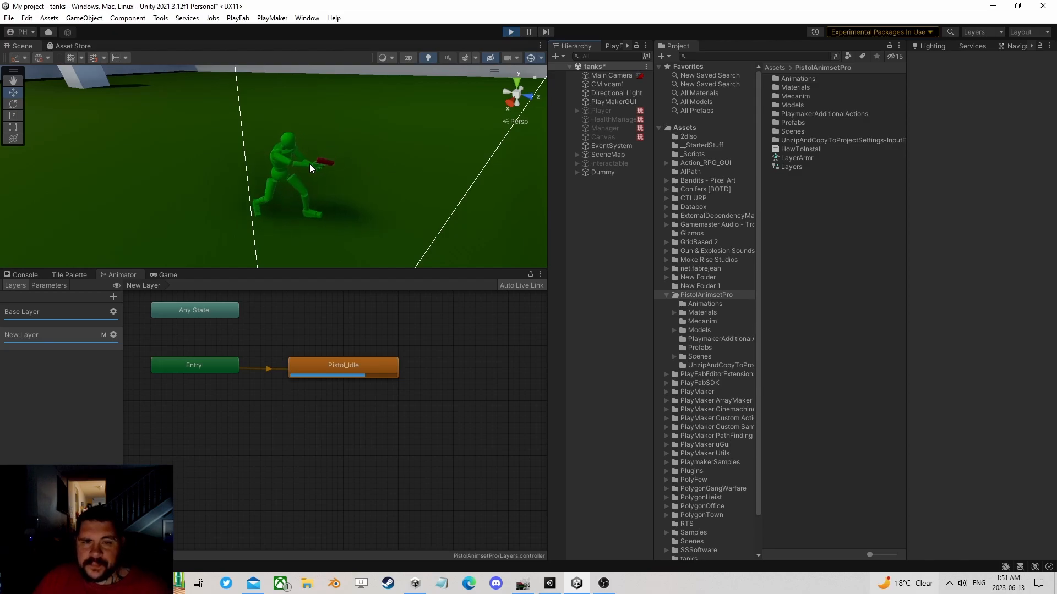
# - Examine Base Layer's walking state against New Layer's aiming state with the body included in the mask
pyautogui.click(43, 333)
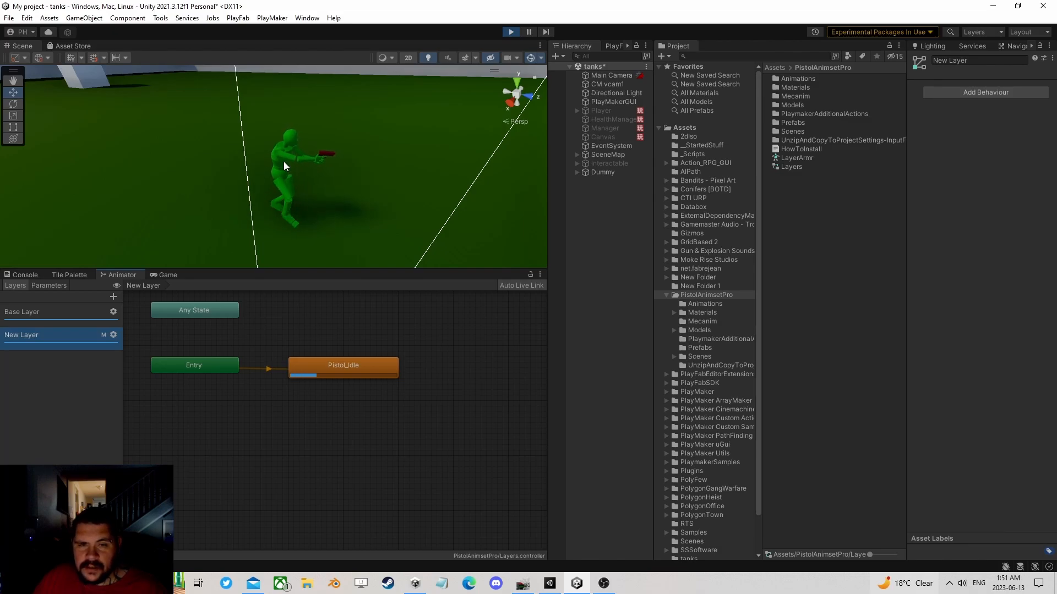
pyautogui.click(35, 316)
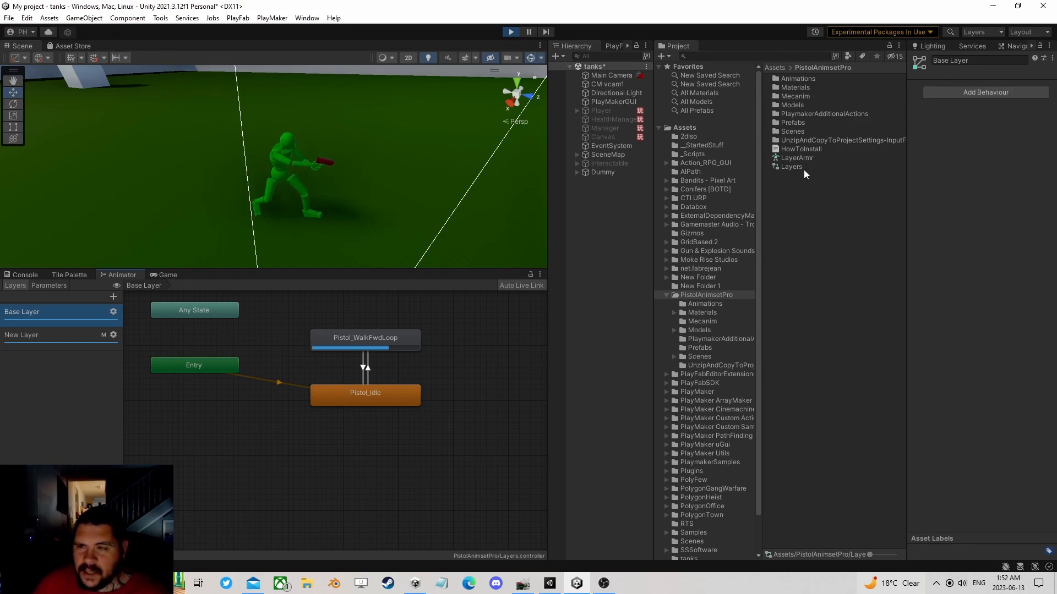
pyautogui.click(25, 336)
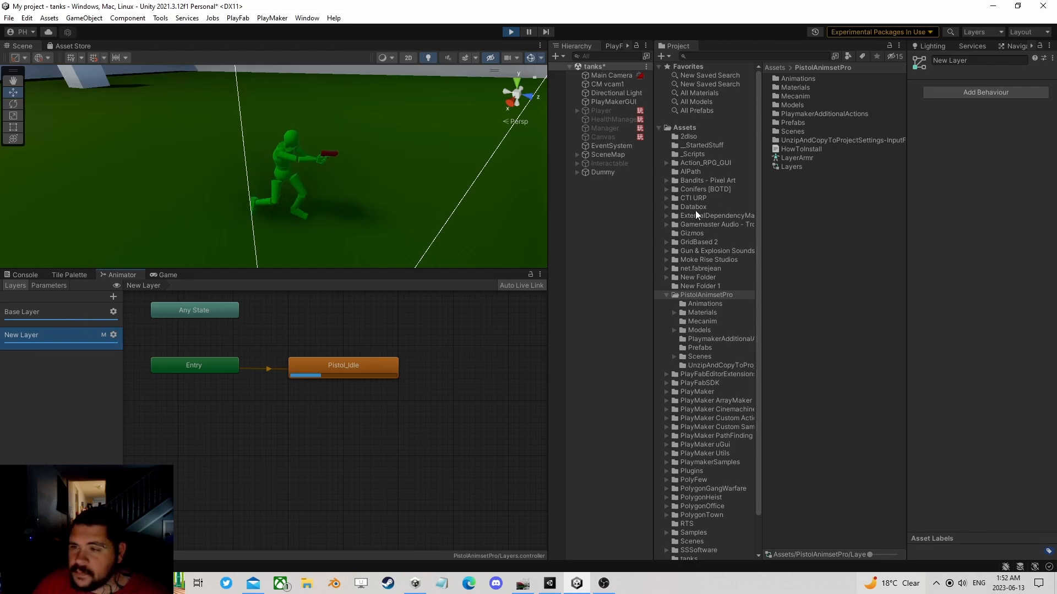
# - Exclude the body from LayerArmr's humanoid mask and include the leg on the left side of the figure
pyautogui.click(792, 158)
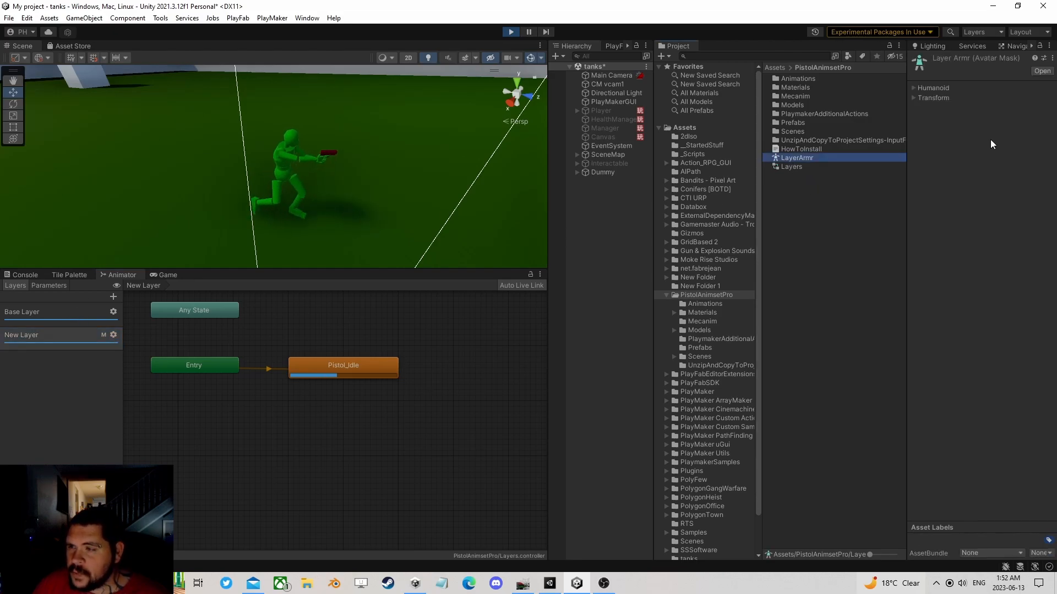
pyautogui.click(914, 87)
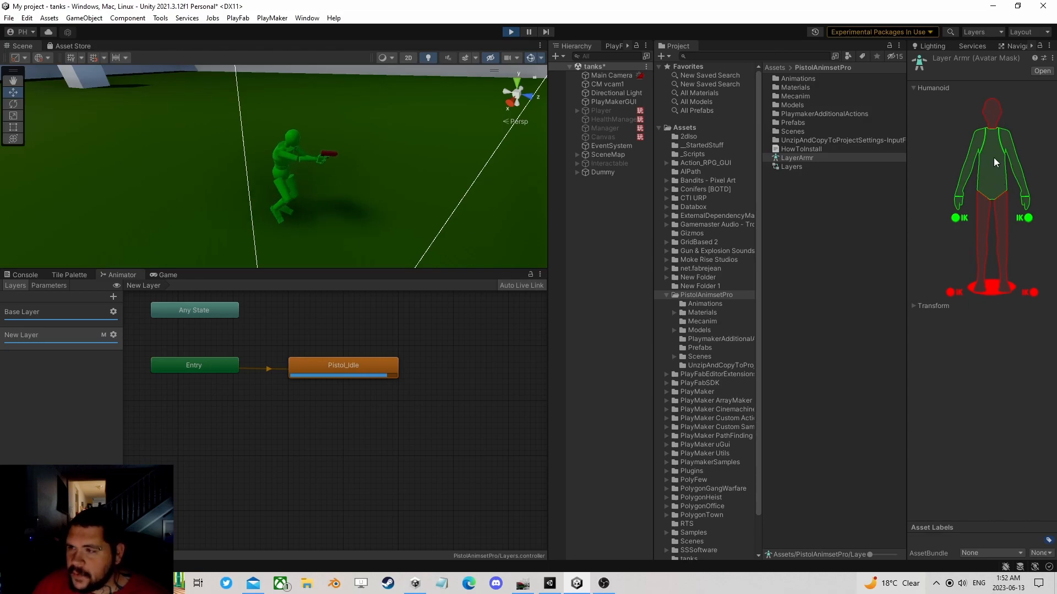
pyautogui.click(991, 185)
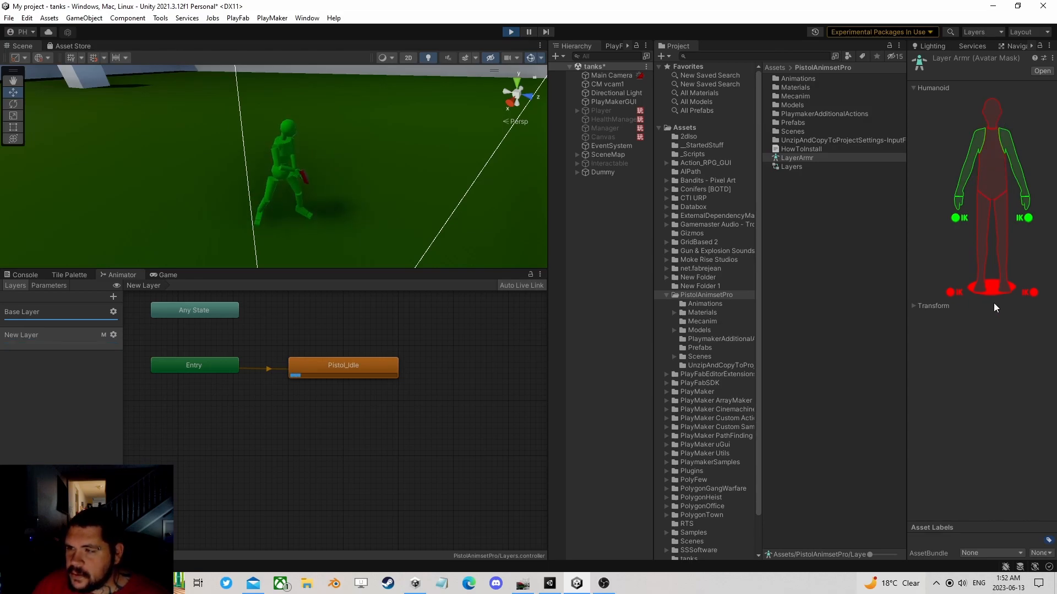
pyautogui.click(978, 290)
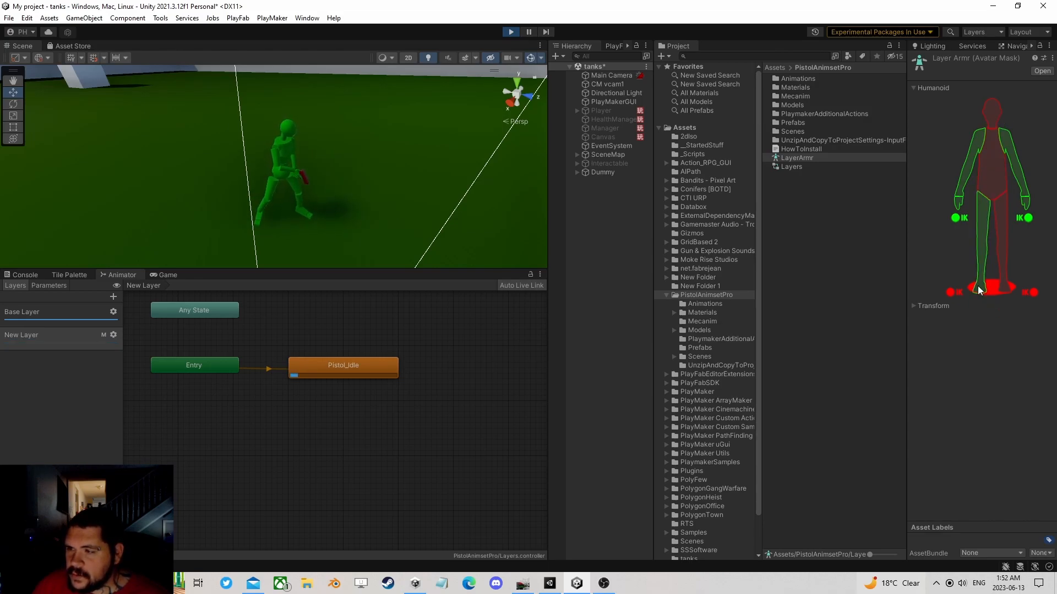
# - Raise New Layer's weight to 1 to test the one-leg mask, and show the IsWalking parameter
pyautogui.click(114, 335)
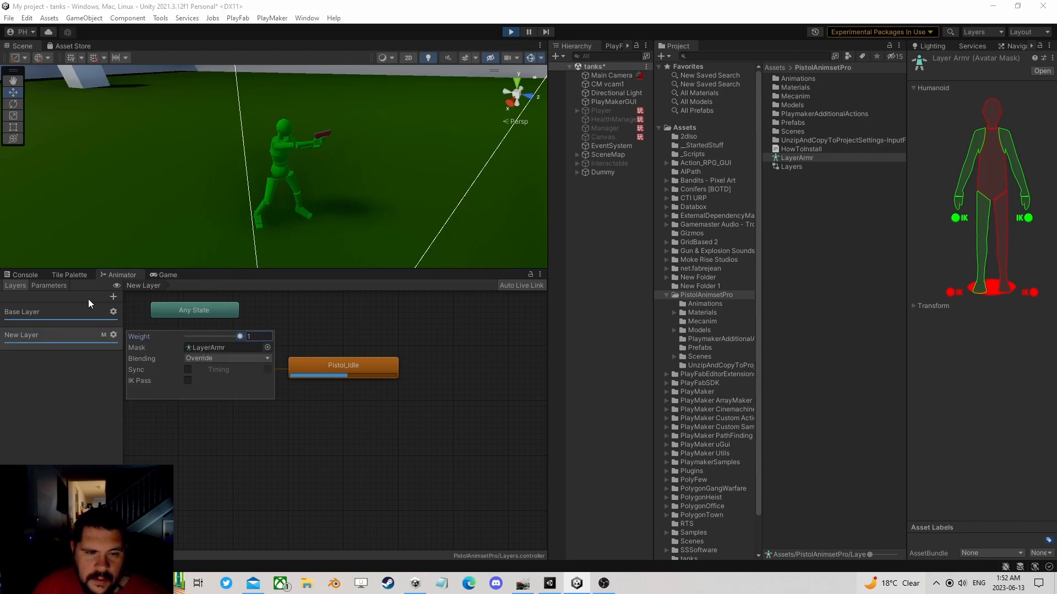
pyautogui.click(55, 289)
pyautogui.click(53, 286)
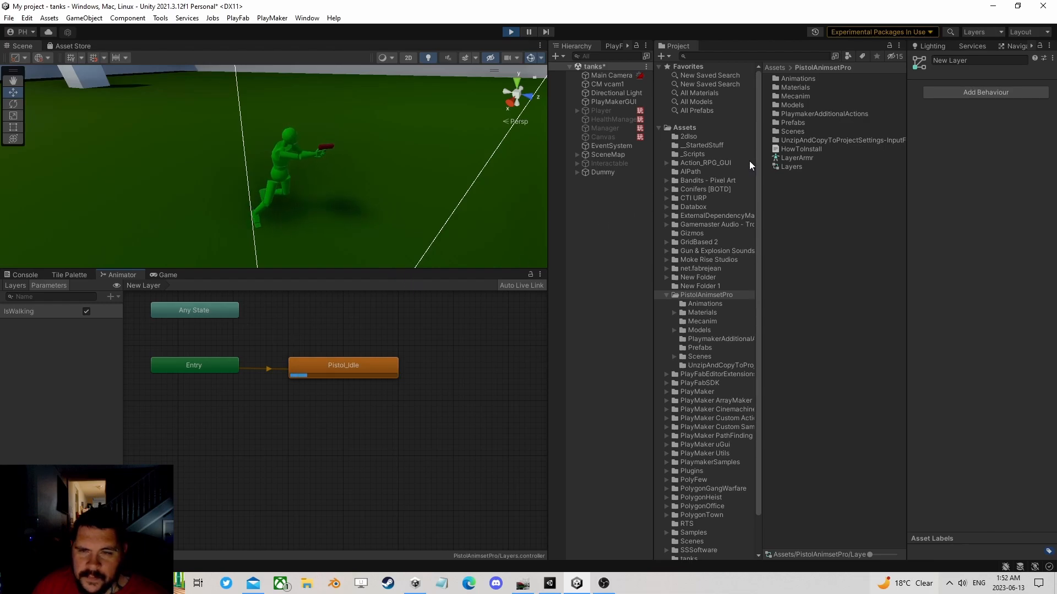
# - Exclude every body part and IK target from LayerArmr's humanoid mask
pyautogui.click(797, 158)
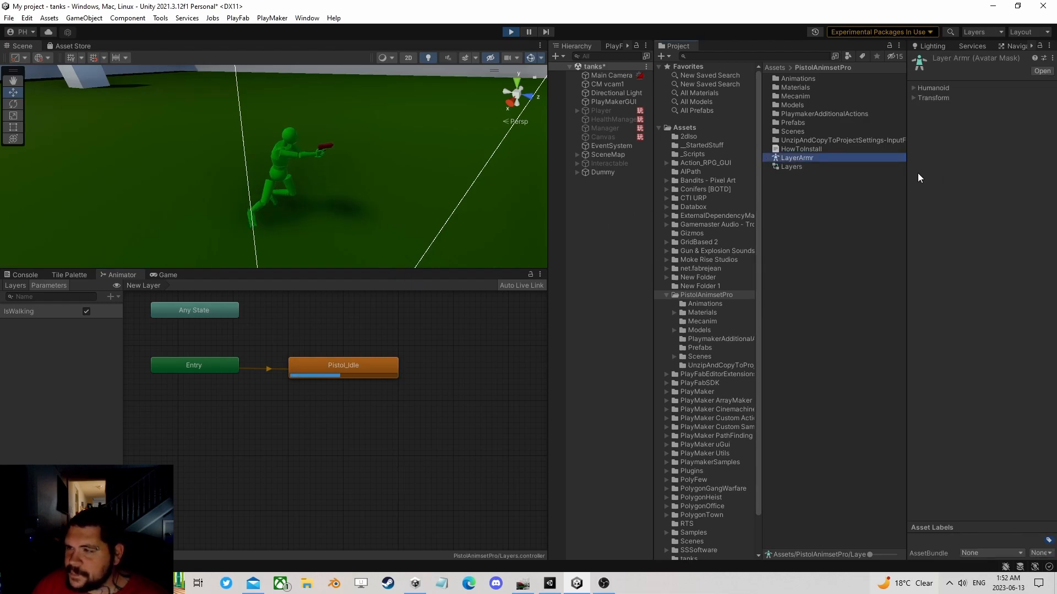
pyautogui.click(915, 88)
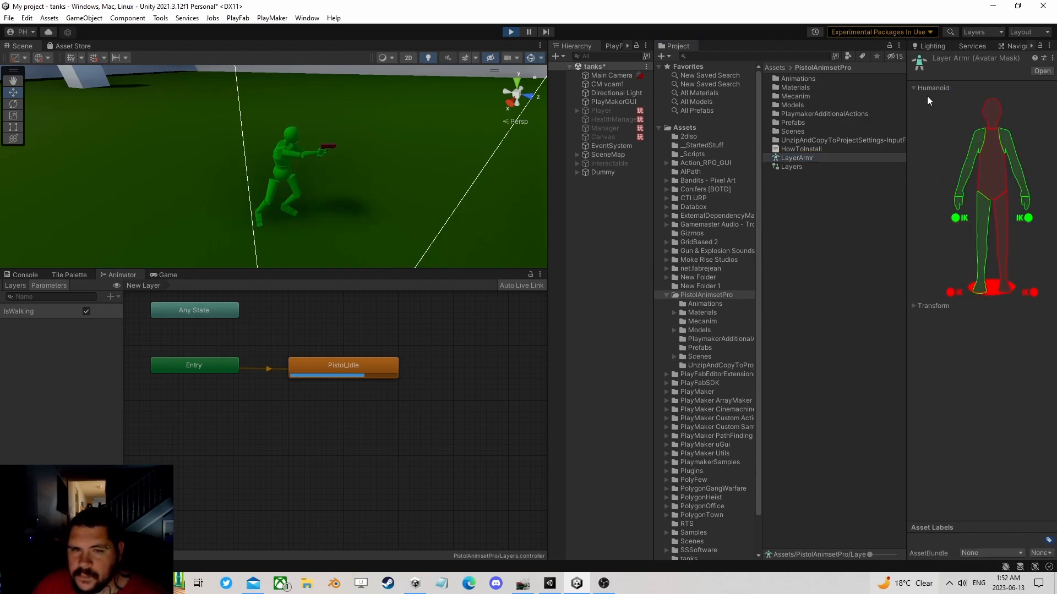
pyautogui.click(970, 205)
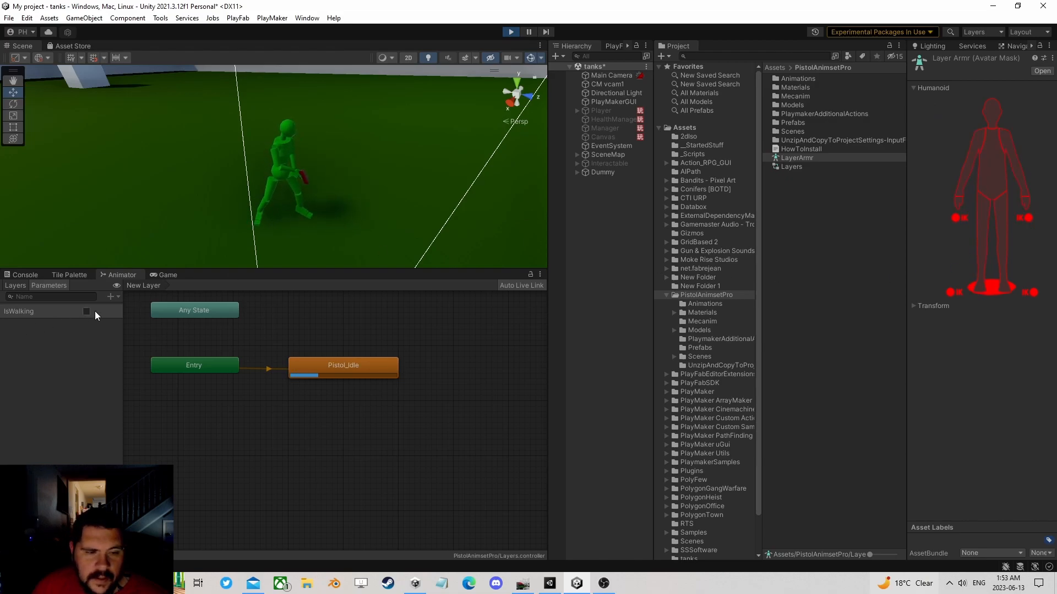
# - Raise New Layer's weight to 1 to test the mask with all body parts excluded
pyautogui.click(11, 285)
pyautogui.click(114, 335)
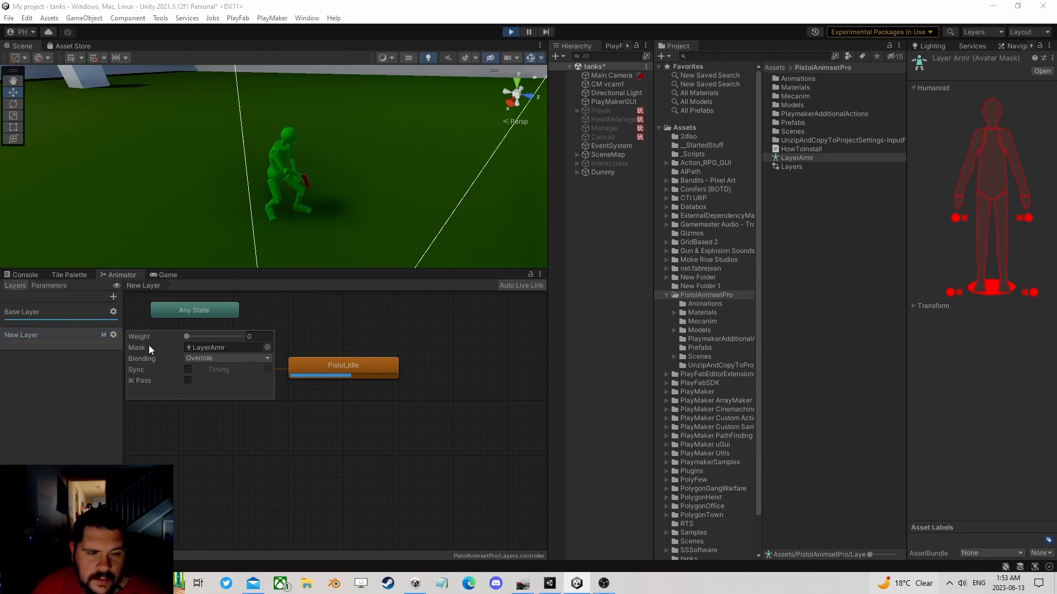
pyautogui.moveTo(234, 335); pyautogui.dragTo(263, 336)
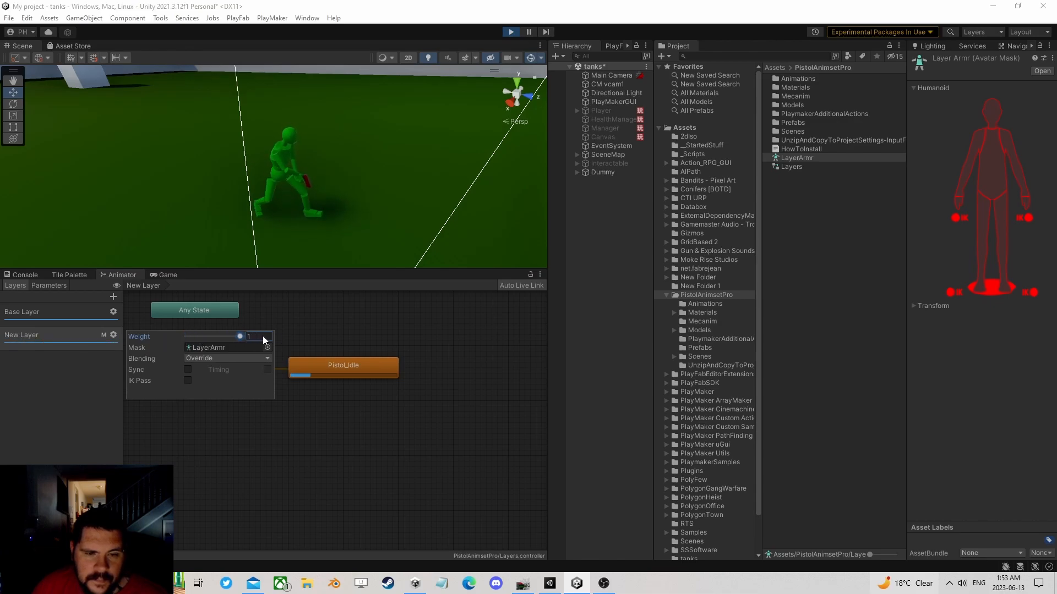
# - Include both arms, both hands and both hand IK targets in LayerArmr's humanoid mask
pyautogui.click(969, 158)
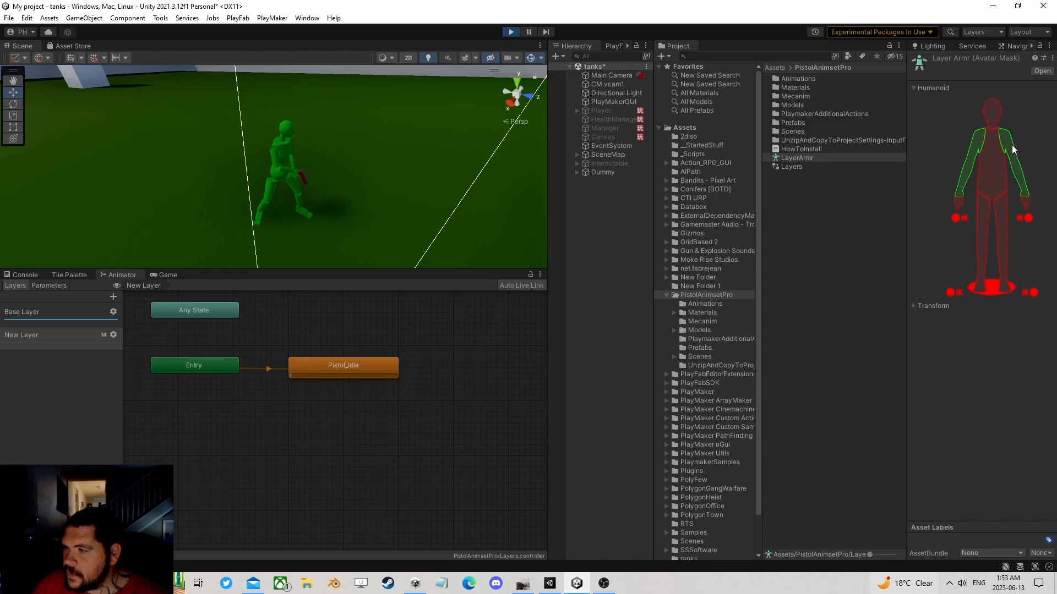
pyautogui.click(959, 197)
pyautogui.click(1026, 217)
pyautogui.click(1020, 175)
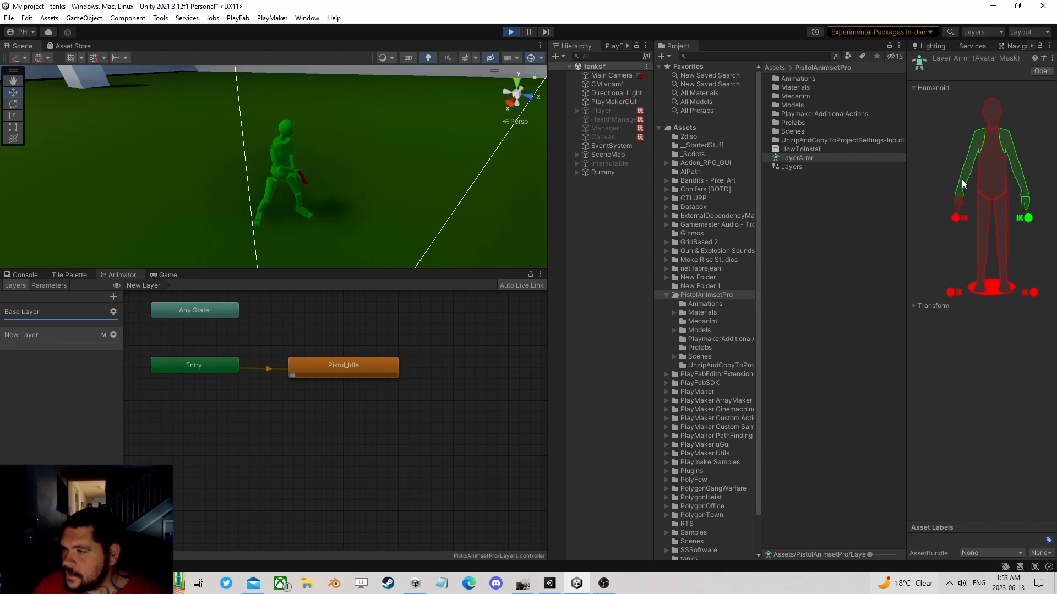
pyautogui.click(956, 217)
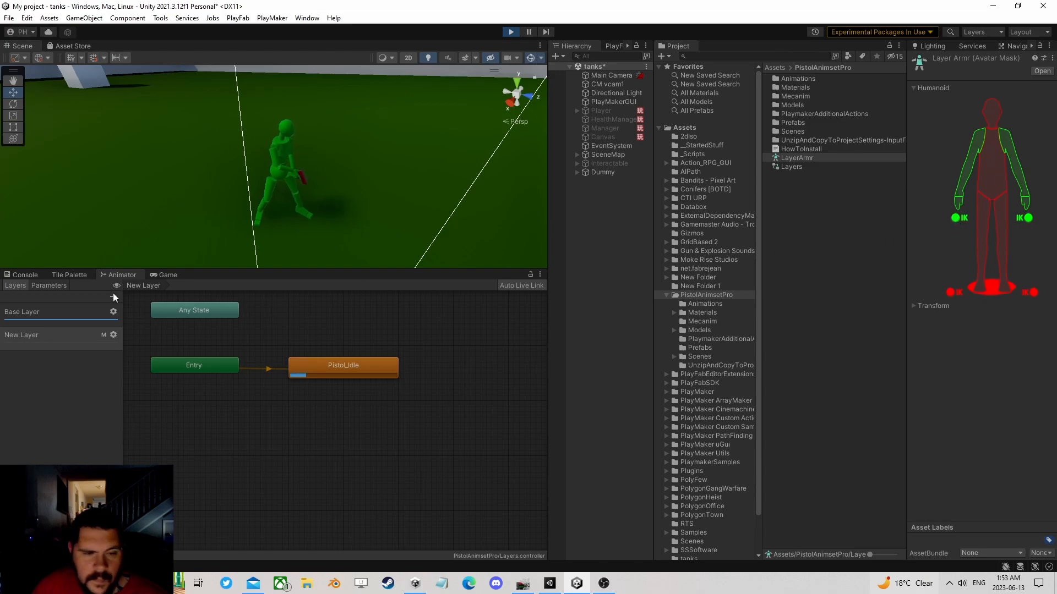
# - Raise New Layer's weight to 1 and enable IsWalking to test the arms-and-hands mask
pyautogui.click(113, 335)
pyautogui.moveTo(190, 335); pyautogui.dragTo(279, 337)
pyautogui.click(54, 287)
pyautogui.click(87, 313)
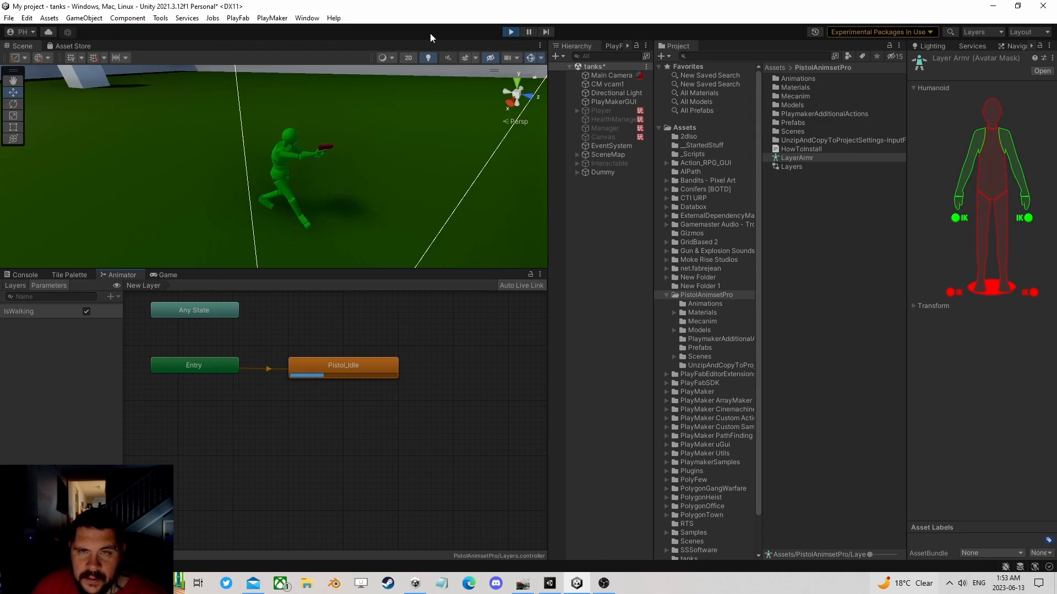
# - Exit play mode and add a PlayMakerFSM component to the Dummy object
pyautogui.click(510, 32)
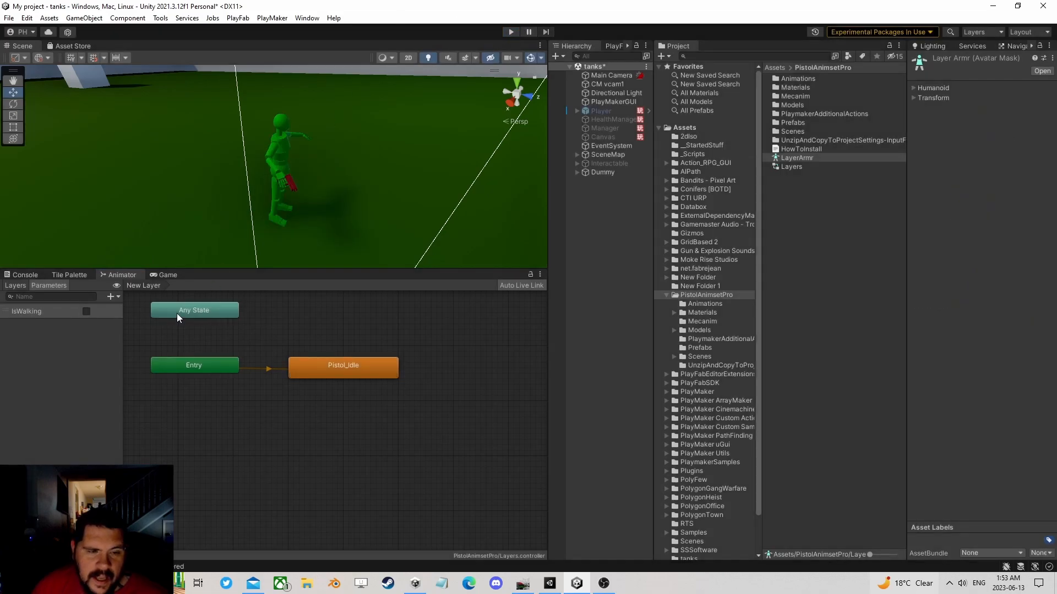
pyautogui.click(25, 287)
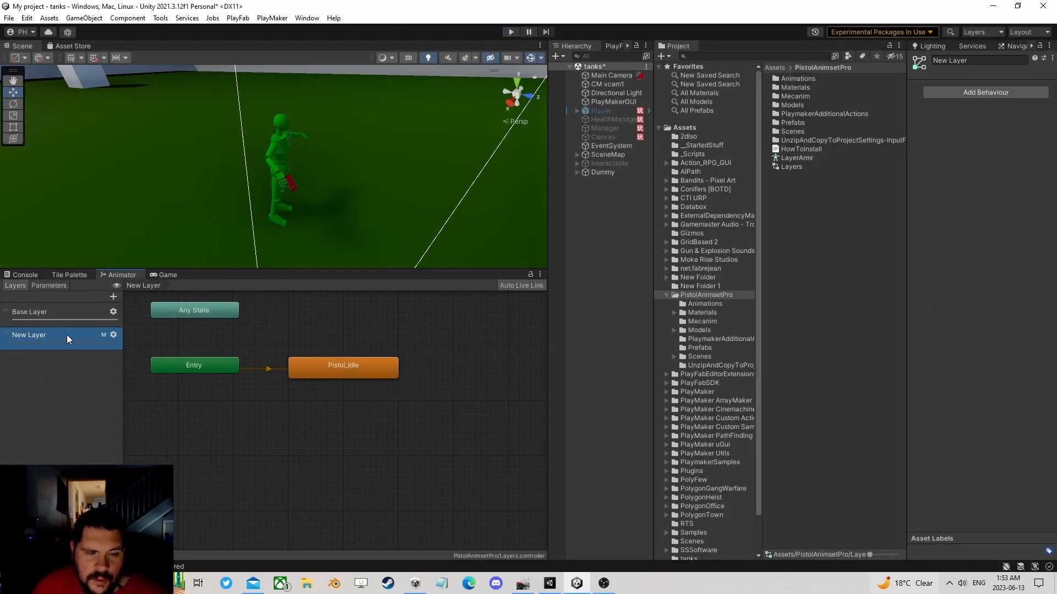
pyautogui.click(592, 173)
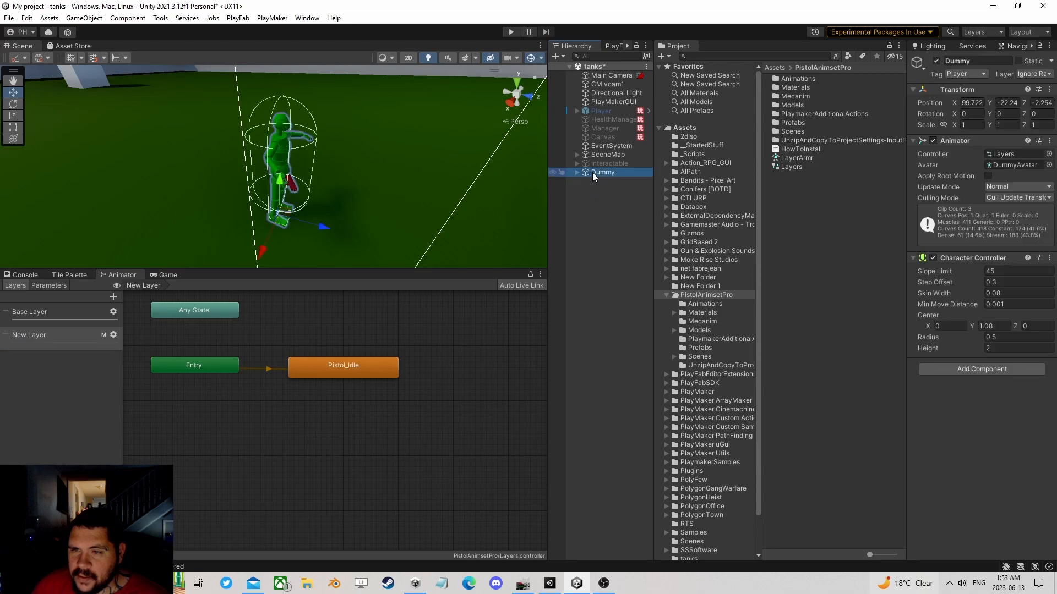
pyautogui.click(986, 368)
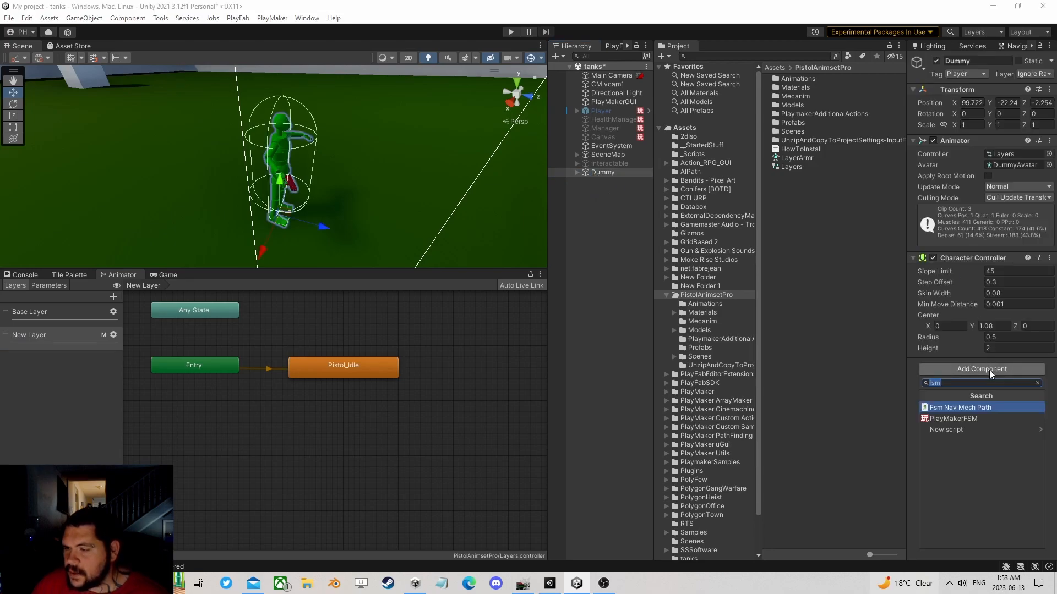
pyautogui.click(976, 417)
# - Open Dummy's FSM for editing and add a Get Mouse Button Down action to State 1
pyautogui.click(1040, 379)
pyautogui.click(852, 439)
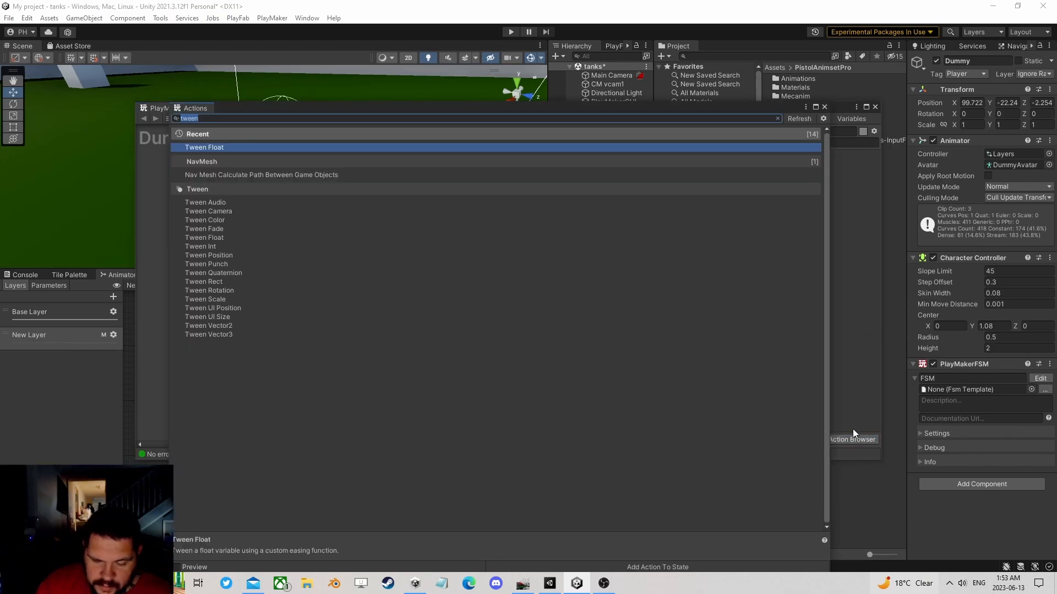
pyautogui.press('BackSpace')
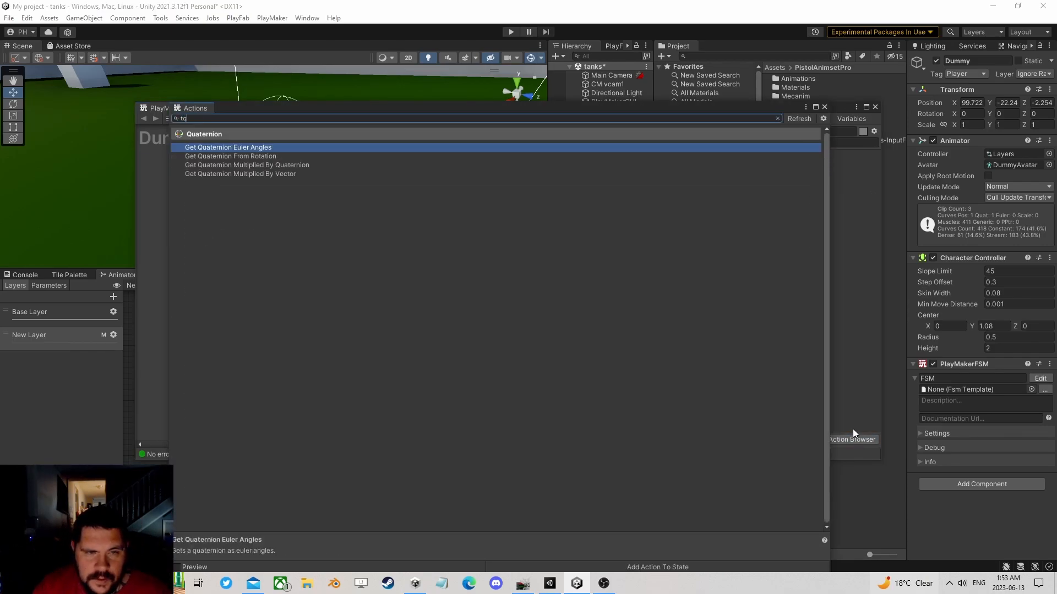
pyautogui.write('ge')
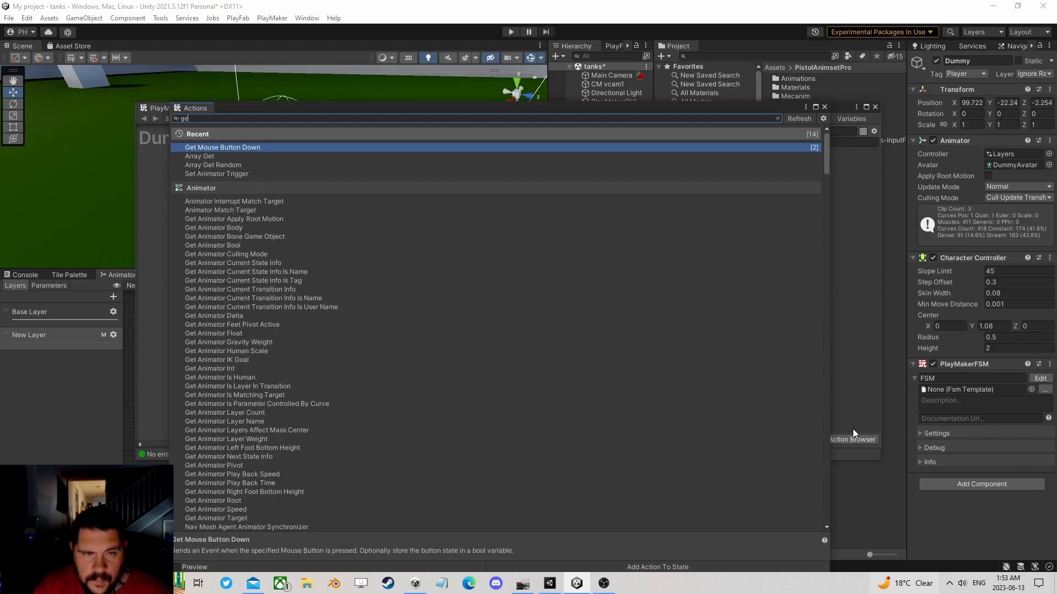
pyautogui.write('t')
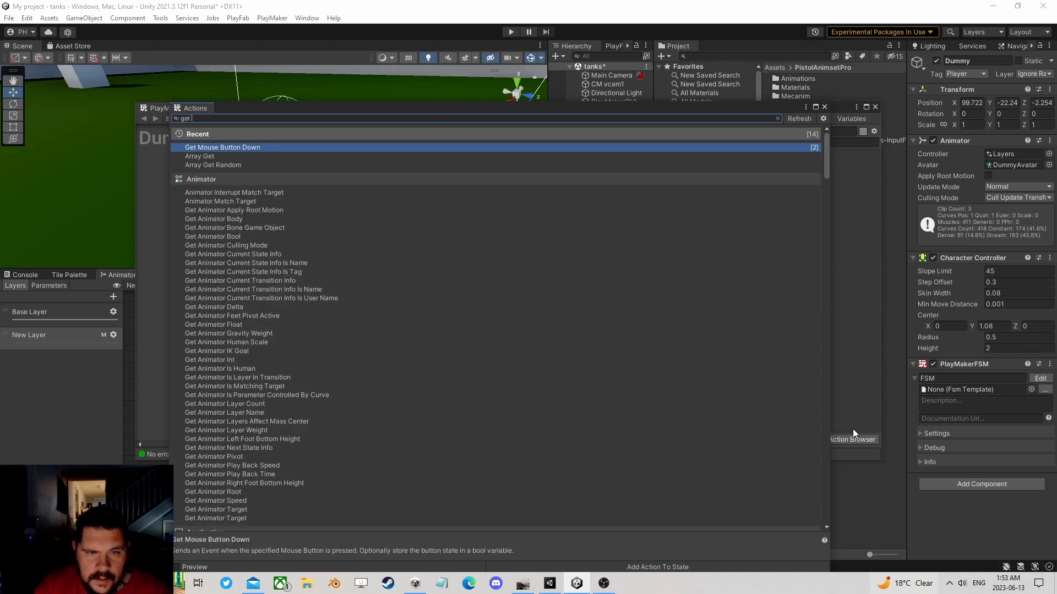
pyautogui.press('Return')
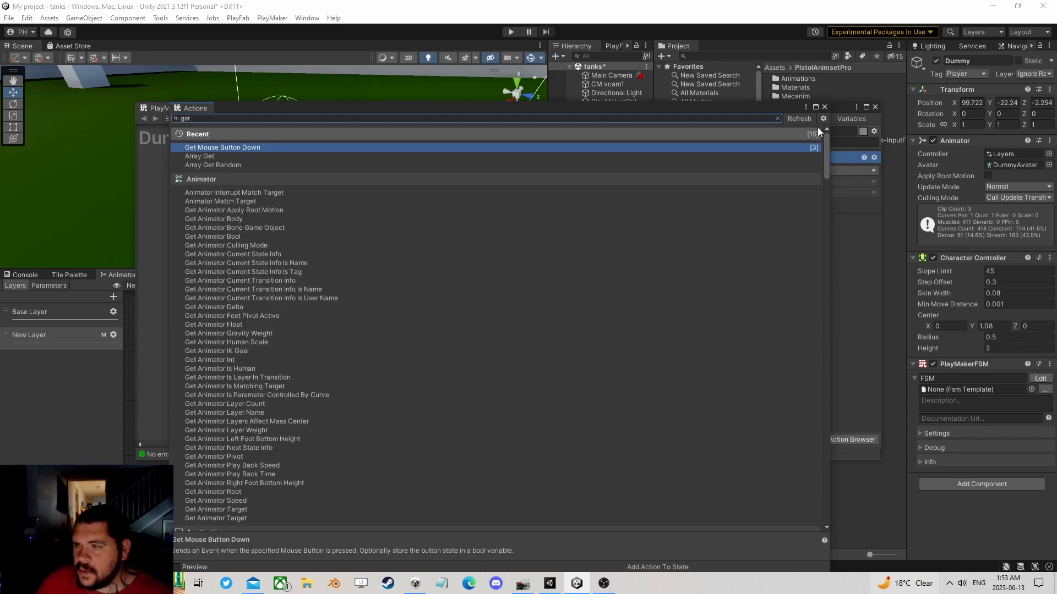
pyautogui.click(824, 107)
# - Create a Raise event as the mouse action's Send Event and add its transition to State 1
pyautogui.click(754, 182)
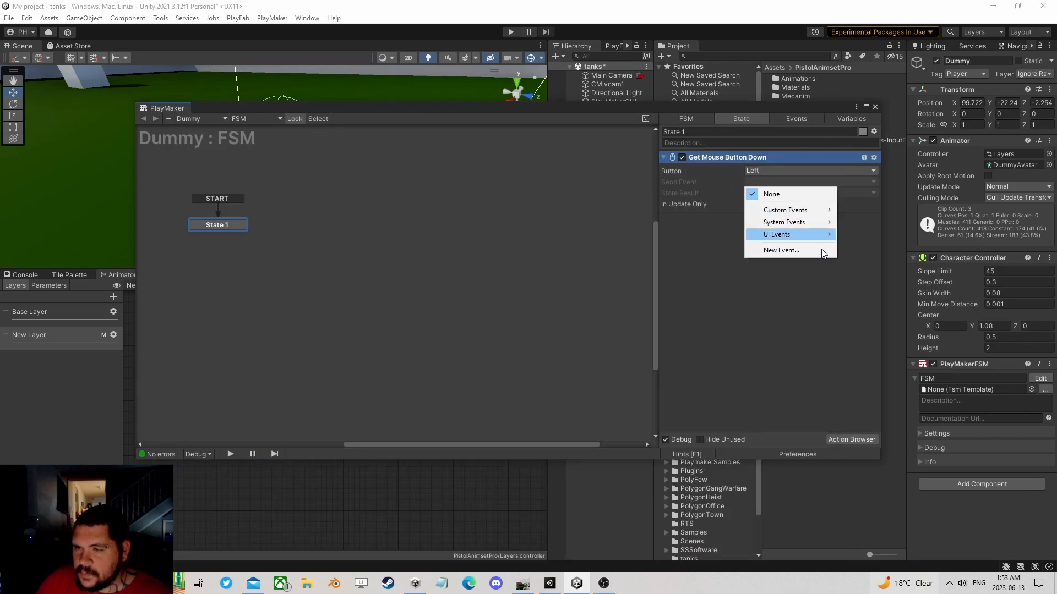
pyautogui.click(784, 248)
pyautogui.write('Raise')
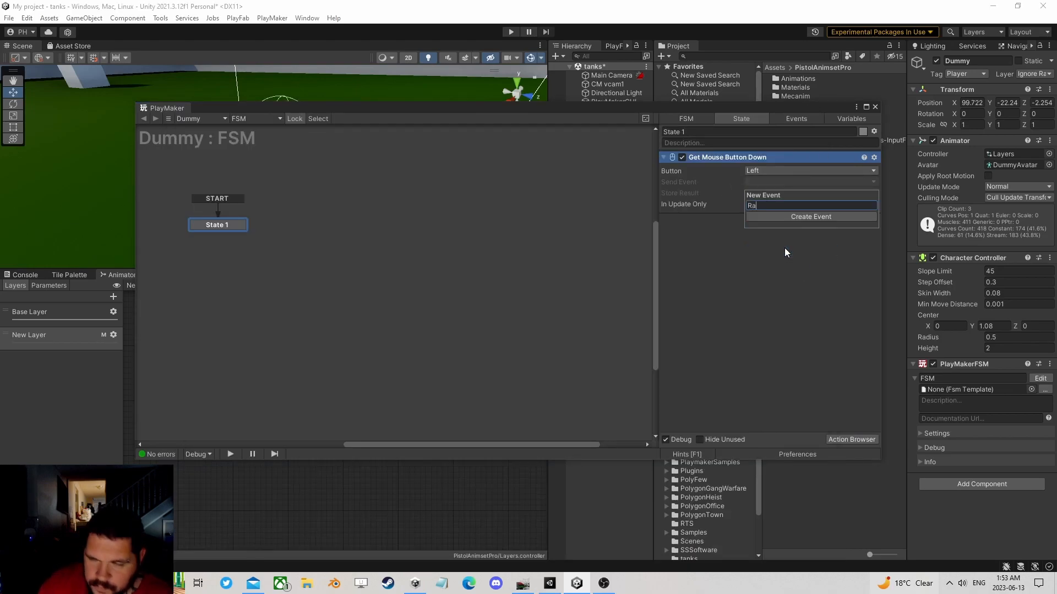
pyautogui.press('Return')
pyautogui.click(704, 199)
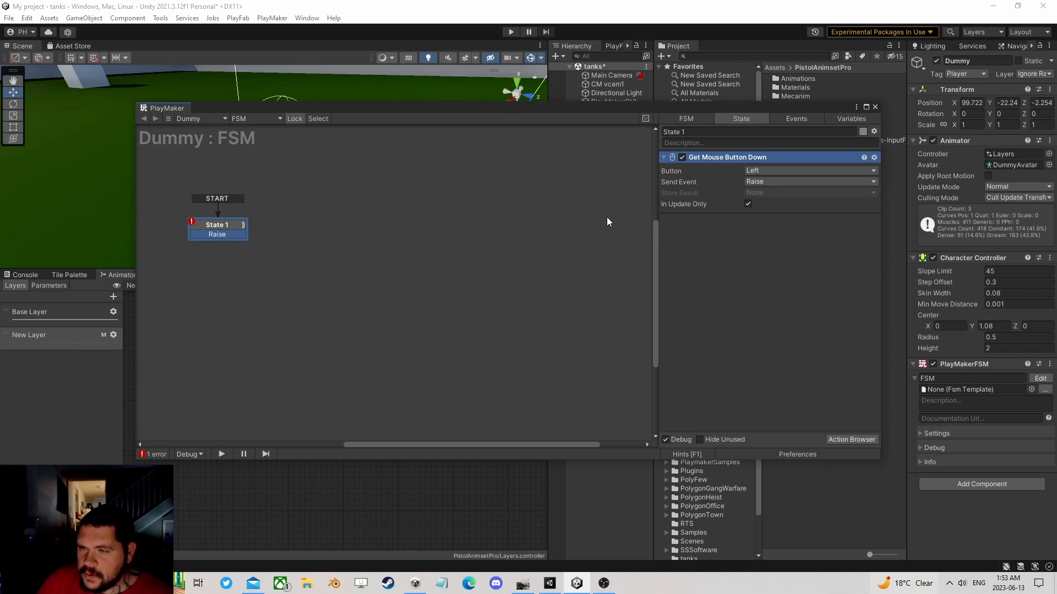
# - Create a second state from State 1's Raise transition and add a Float Interpolate action to it
pyautogui.moveTo(220, 241); pyautogui.dragTo(285, 229)
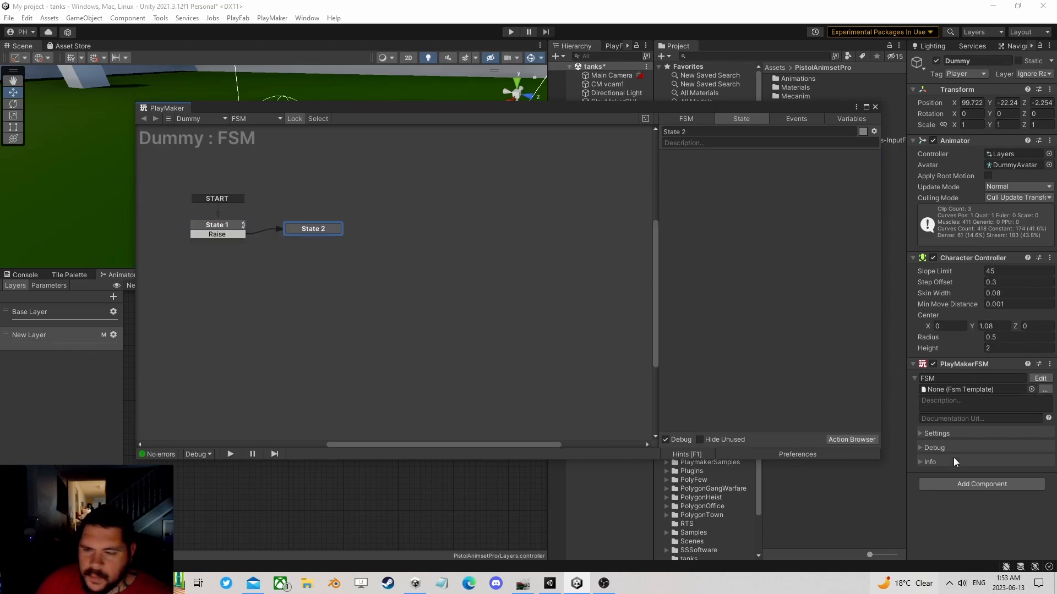
pyautogui.click(855, 440)
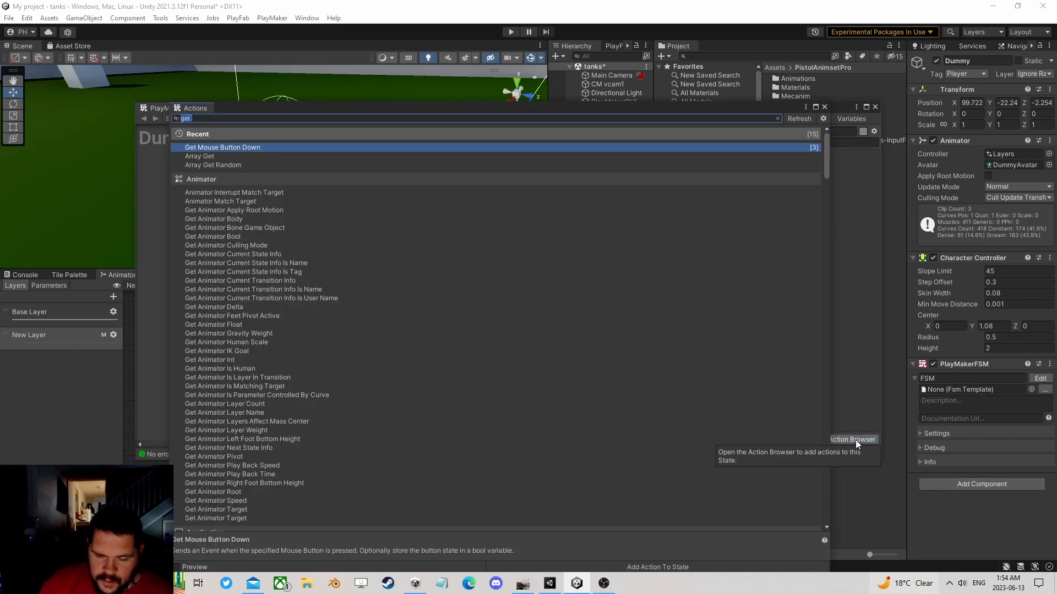
pyautogui.write('interpol')
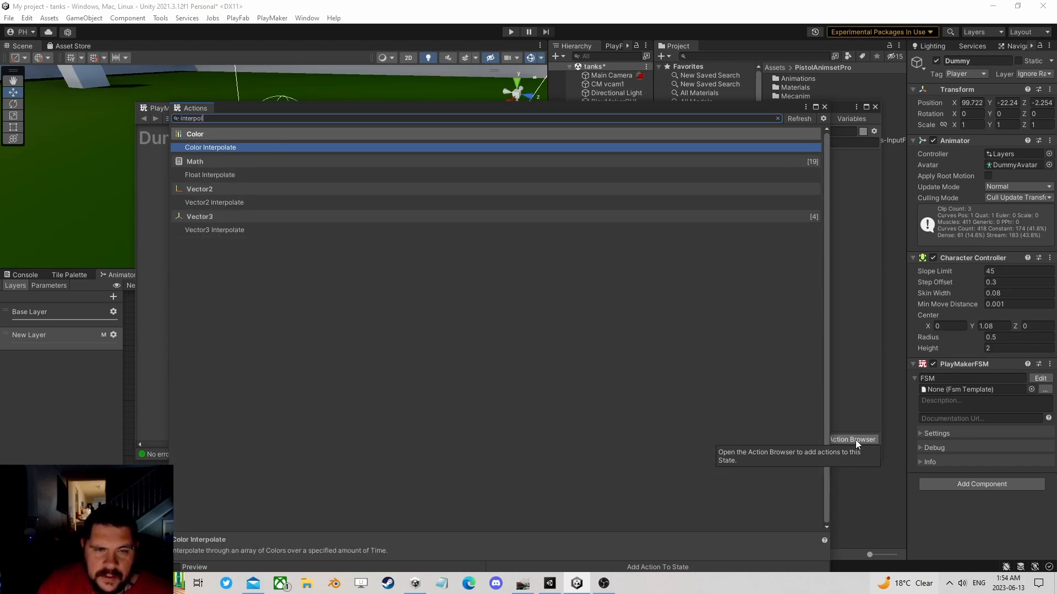
pyautogui.press('Down')
pyautogui.press('Return')
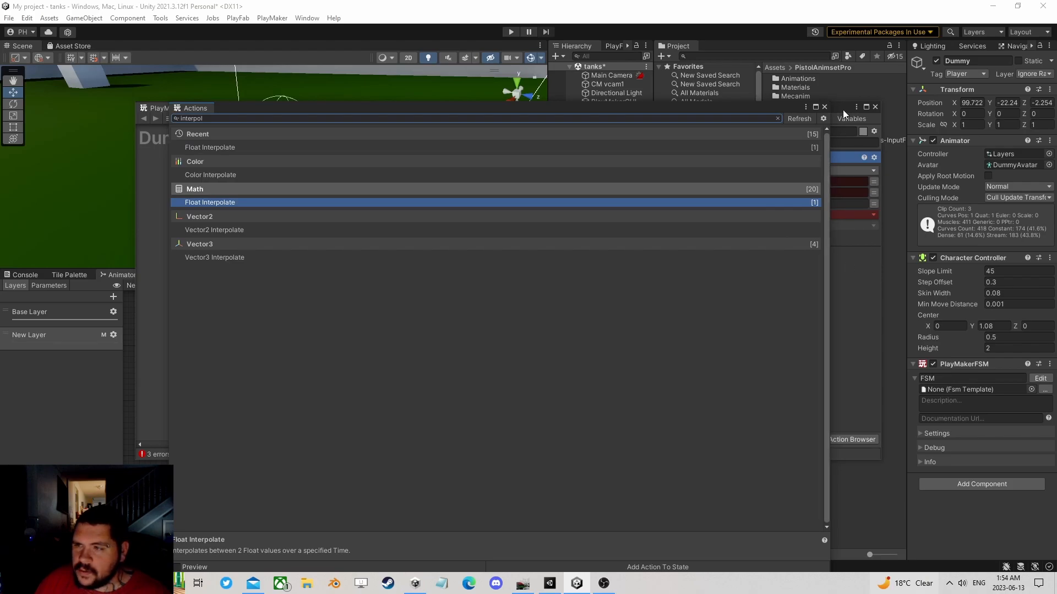
pyautogui.click(825, 106)
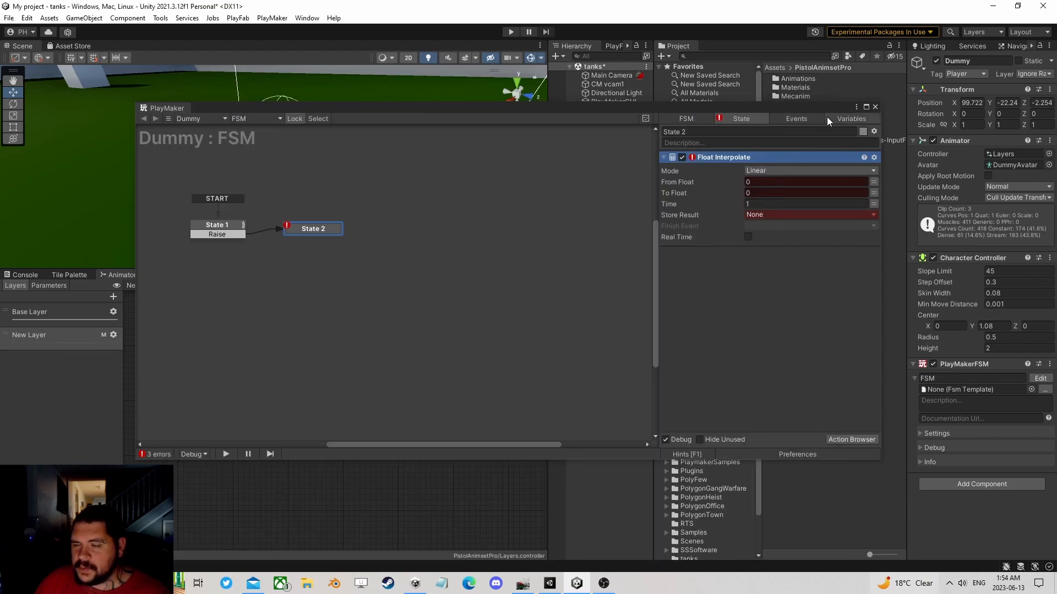
# - Set the Float Interpolate action's mode to Ease In Out and its To Float value to 1
pyautogui.click(764, 173)
pyautogui.click(782, 195)
pyautogui.moveTo(762, 109); pyautogui.dragTo(780, 216)
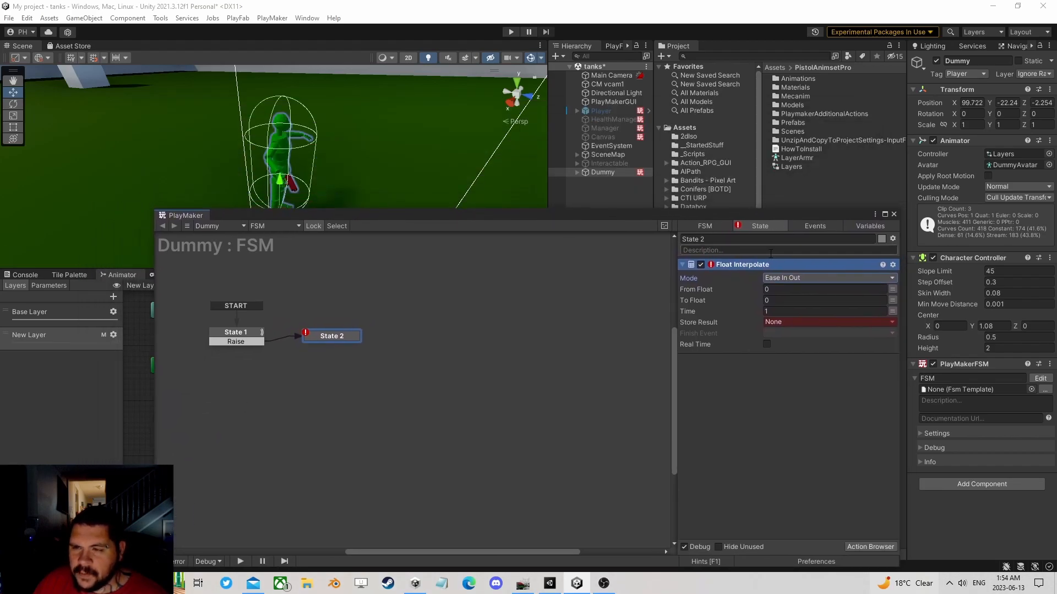
pyautogui.click(796, 300)
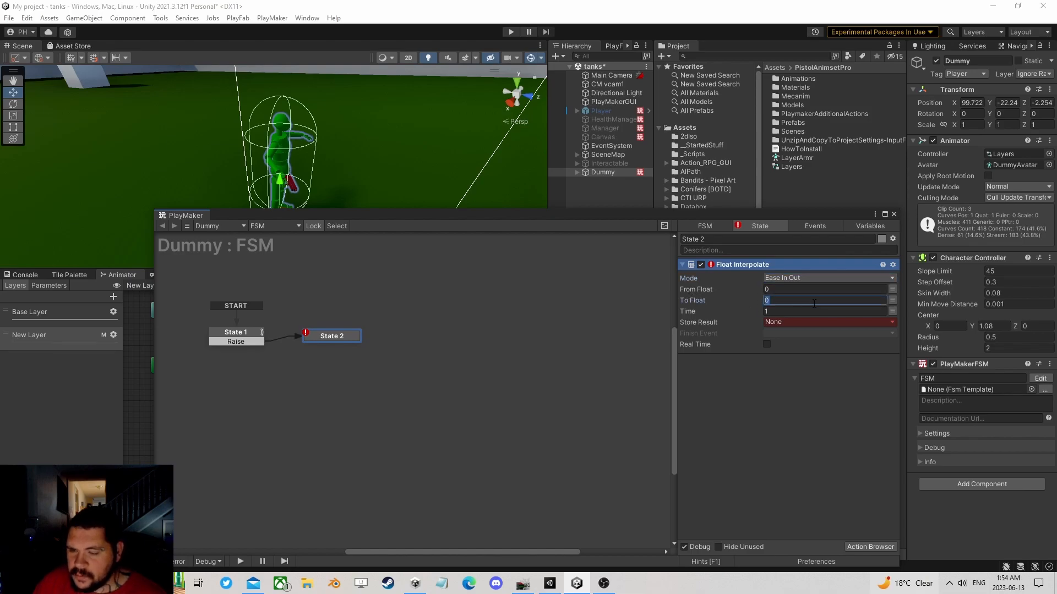
pyautogui.press('BackSpace')
# - Create a new float variable named Weight as the From Float of the Float Interpolate action
pyautogui.click(892, 289)
pyautogui.click(837, 287)
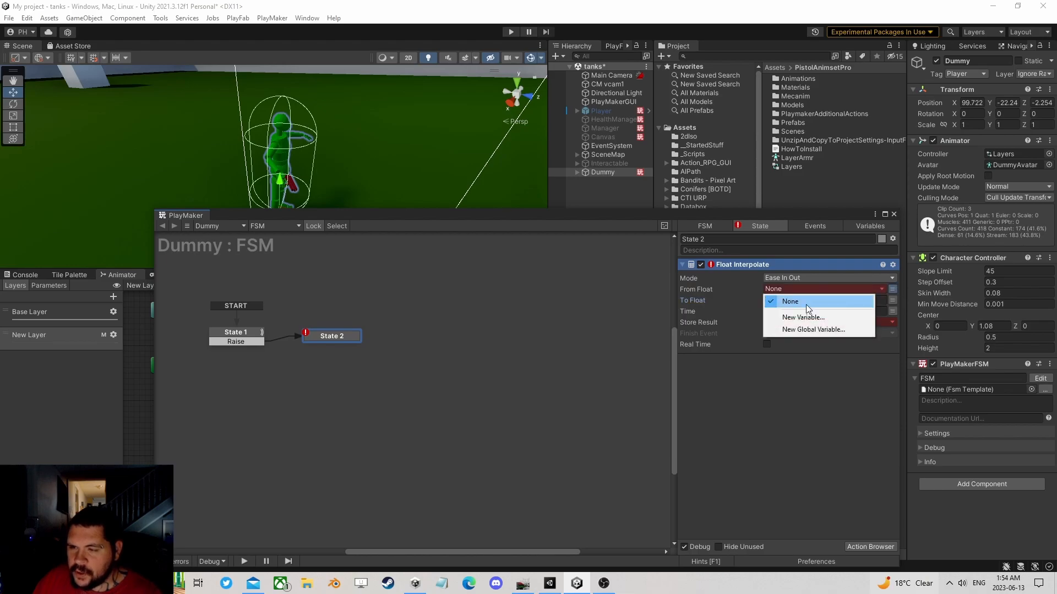
pyautogui.click(801, 317)
pyautogui.write('Weight')
pyautogui.press('Return')
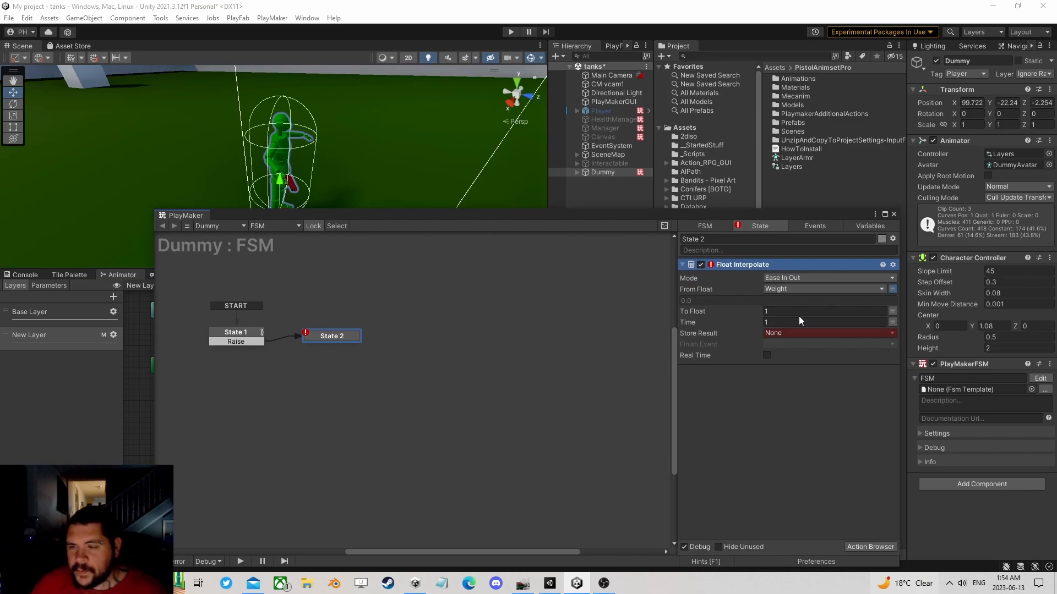
# - Set the interpolation time to 0.5 and store its result in the Weight variable
pyautogui.click(803, 324)
pyautogui.click(796, 331)
pyautogui.click(787, 356)
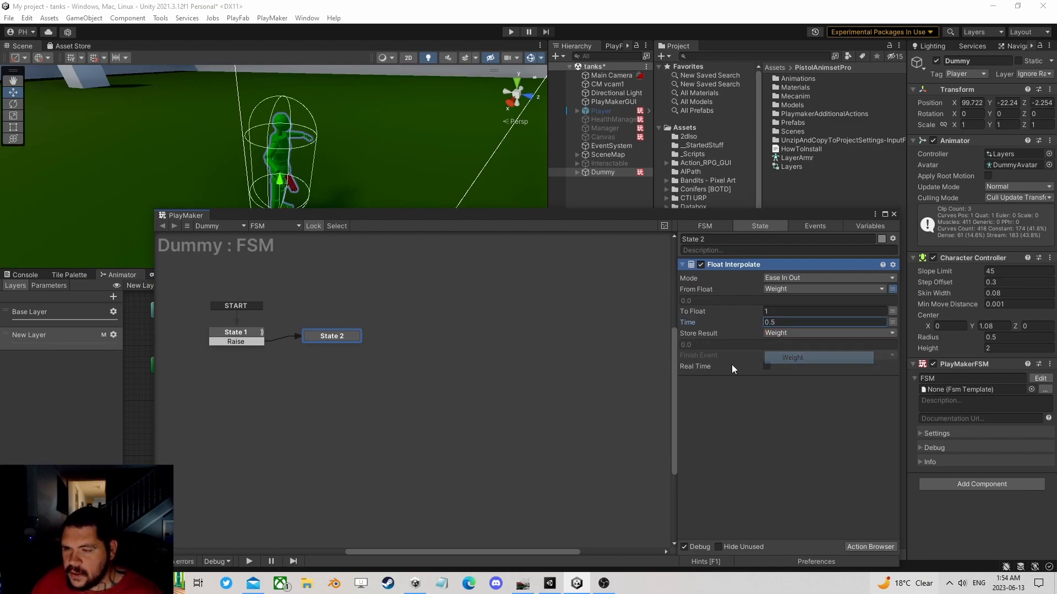
# - Link State 2 back to State 1 with a FINISHED transition, and paste a copy of State 2 below it with the same return link
pyautogui.keyDown('ctrl'); pyautogui.click(326, 336); pyautogui.keyUp('ctrl')
pyautogui.moveTo(329, 346); pyautogui.dragTo(351, 337)
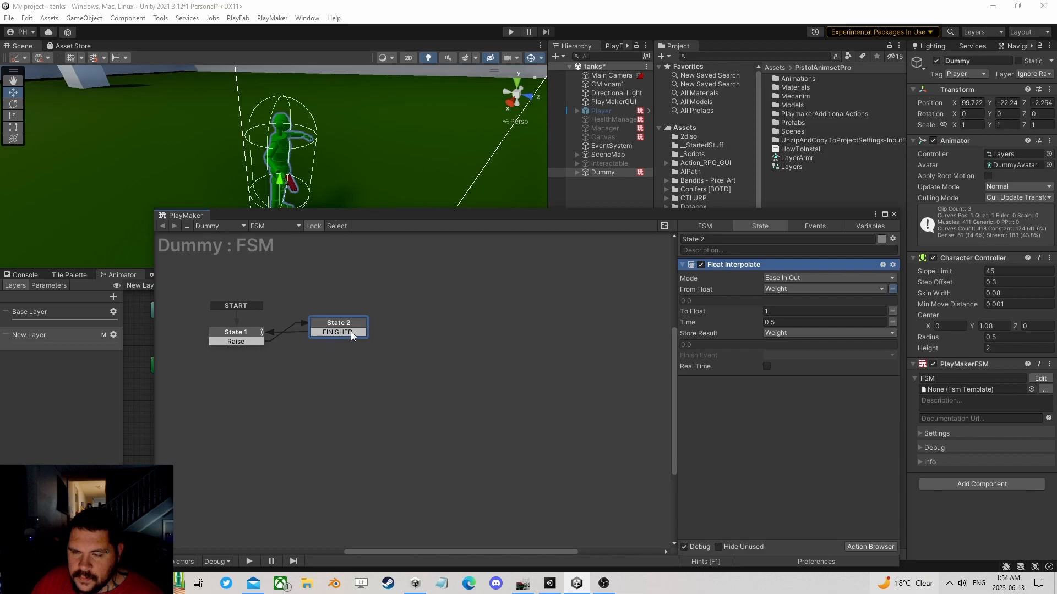
pyautogui.rightClick(327, 325)
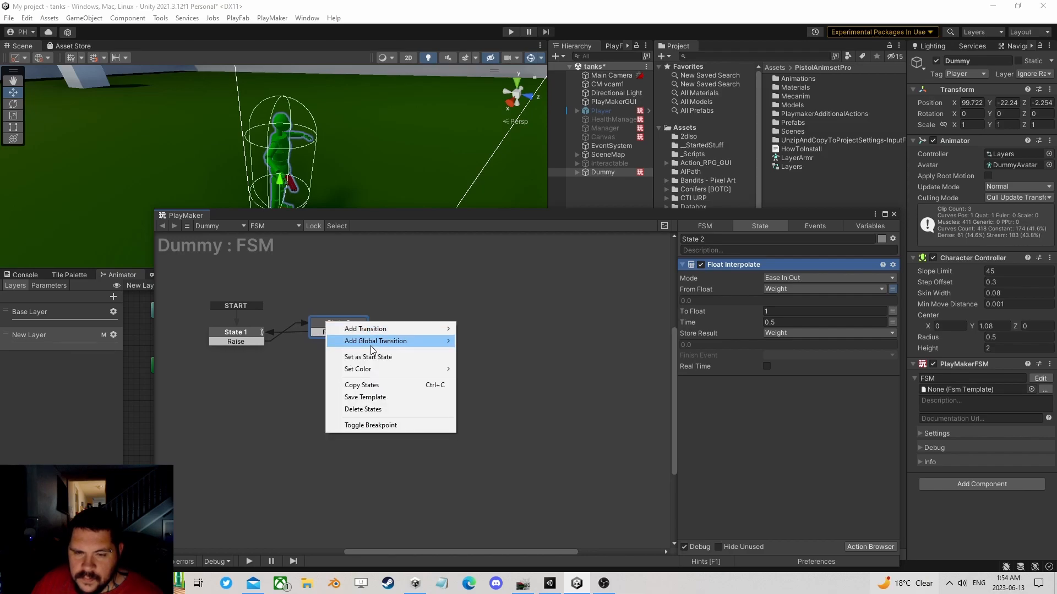
pyautogui.click(357, 383)
pyautogui.rightClick(319, 353)
pyautogui.click(356, 370)
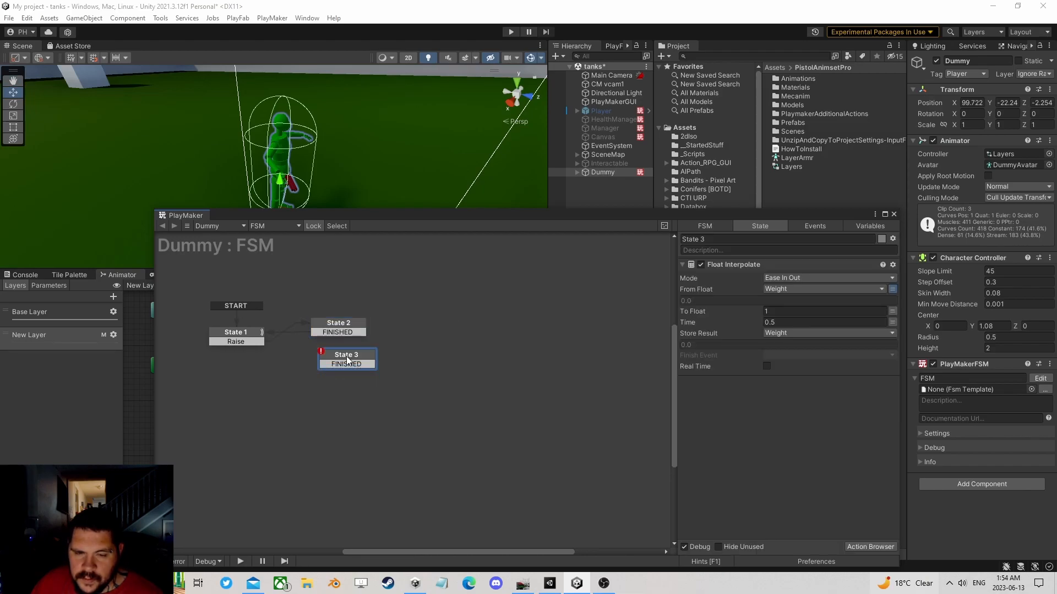
pyautogui.moveTo(335, 325); pyautogui.dragTo(394, 319)
pyautogui.moveTo(337, 365); pyautogui.dragTo(236, 334)
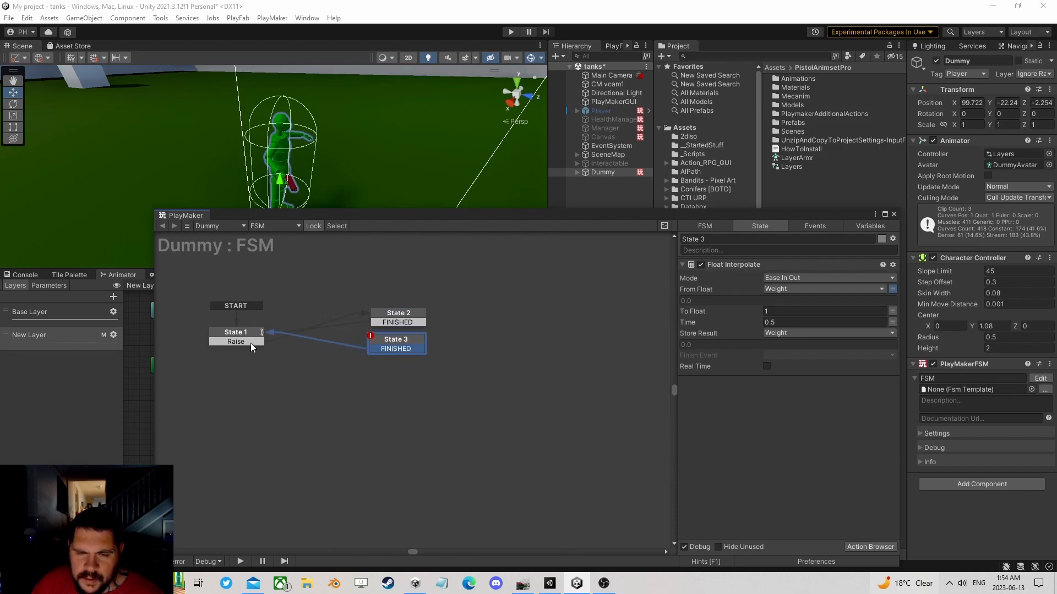
# - Set State 3's To Float value to 0, and add a new state beside State 1 as the target of its Raise transition
pyautogui.click(778, 312)
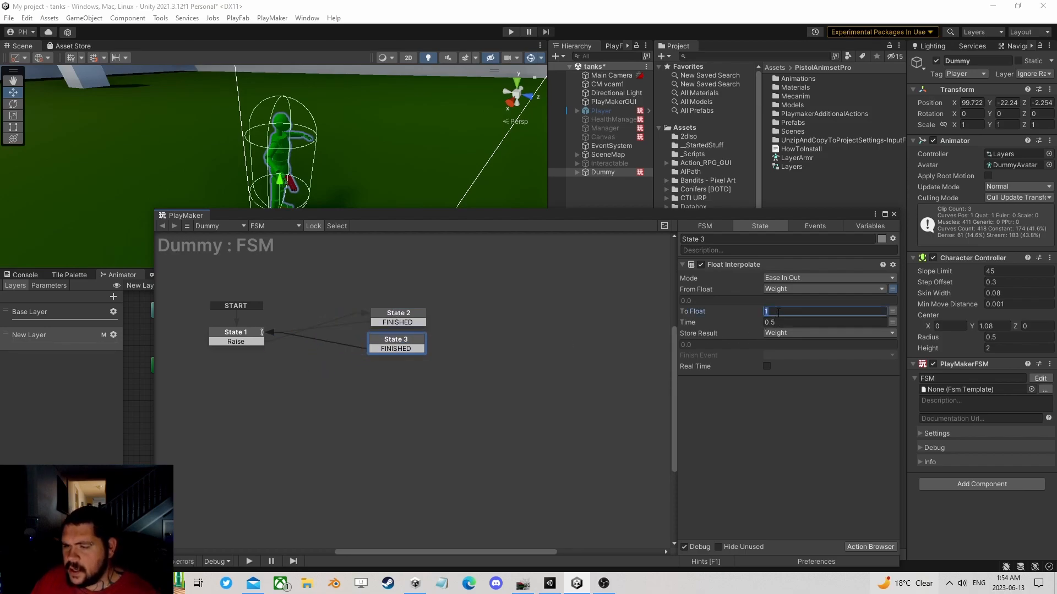
pyautogui.rightClick(295, 312)
pyautogui.click(309, 315)
pyautogui.moveTo(264, 339); pyautogui.dragTo(312, 311)
pyautogui.click(312, 312)
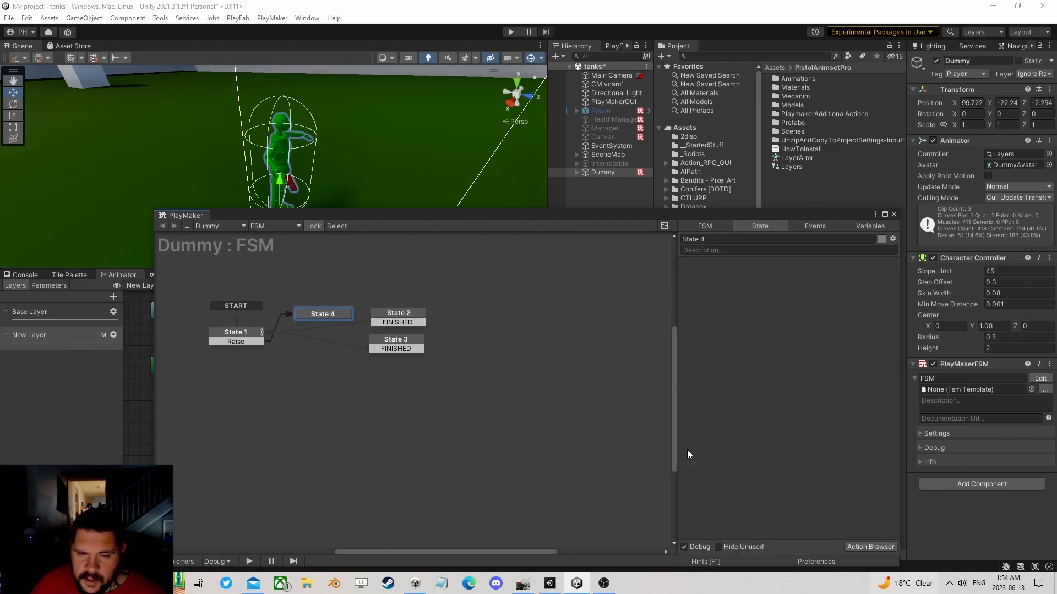
# - Add a Sequence Event action to the new State 4
pyautogui.click(859, 547)
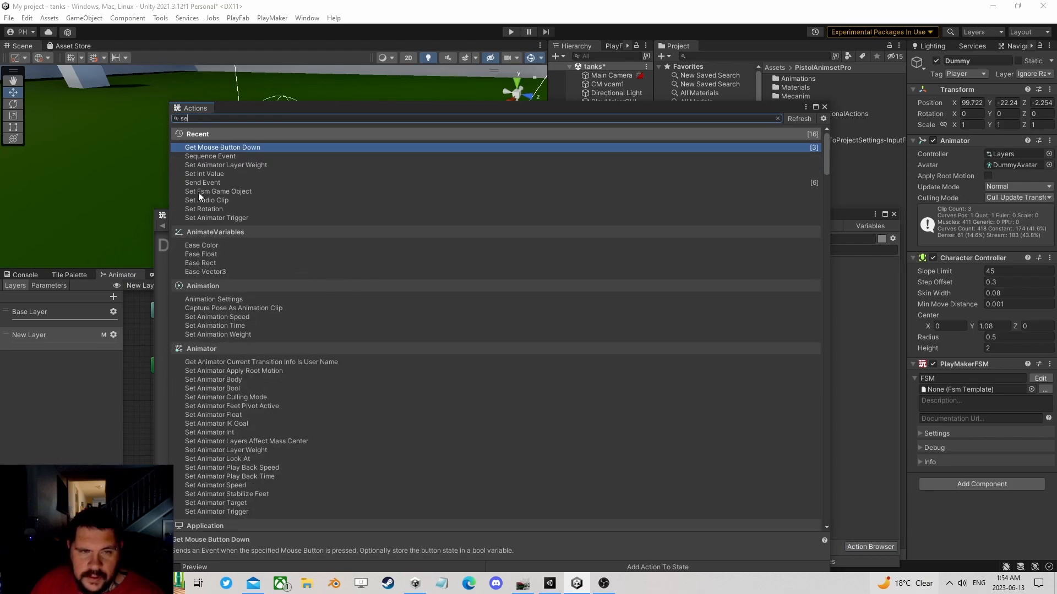
pyautogui.doubleClick(219, 157)
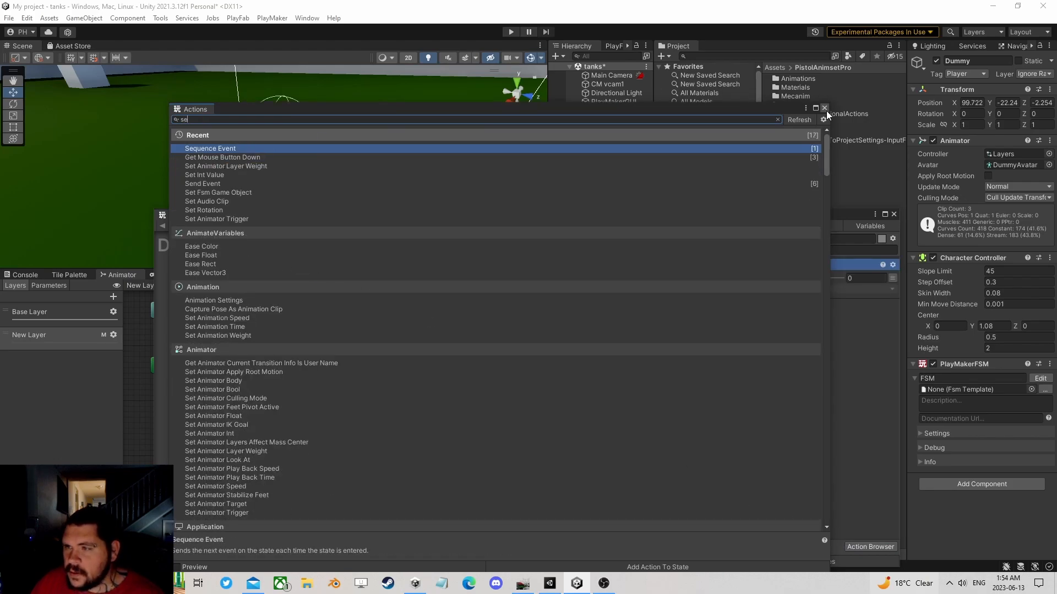
pyautogui.click(825, 108)
# - Create two FSM events named 1 and 2
pyautogui.click(814, 226)
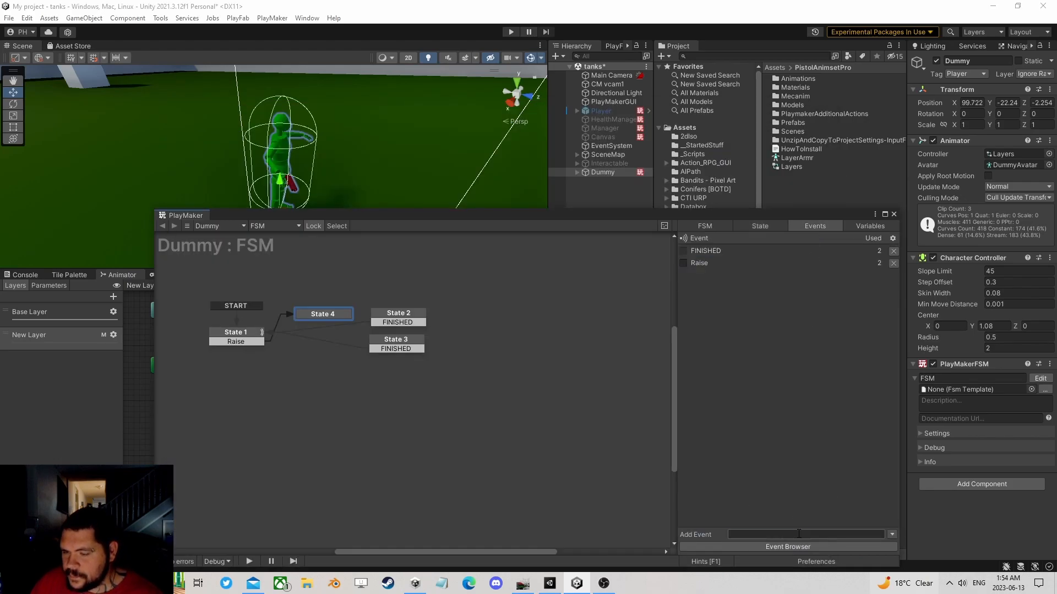
pyautogui.write('1')
pyautogui.press('Return')
pyautogui.write('2')
pyautogui.press('Return')
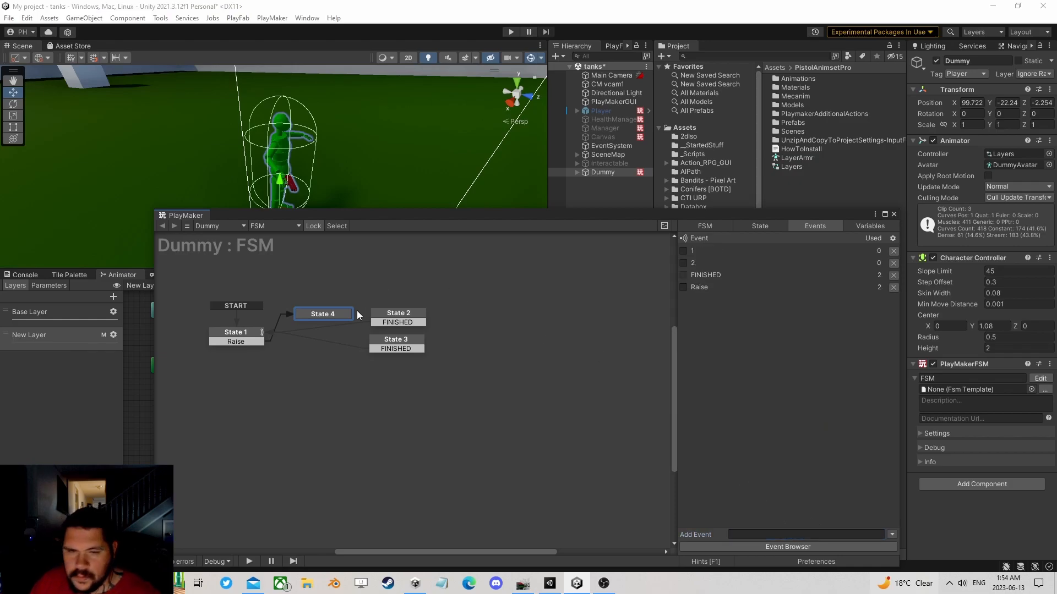
# - Add transitions for events 1 and 2 to State 4, linking 1 to State 2 and 2 to State 3
pyautogui.click(326, 313)
pyautogui.rightClick(333, 314)
pyautogui.moveTo(358, 319)
pyautogui.click(485, 344)
pyautogui.rightClick(341, 314)
pyautogui.click(495, 355)
pyautogui.moveTo(338, 322); pyautogui.dragTo(415, 348)
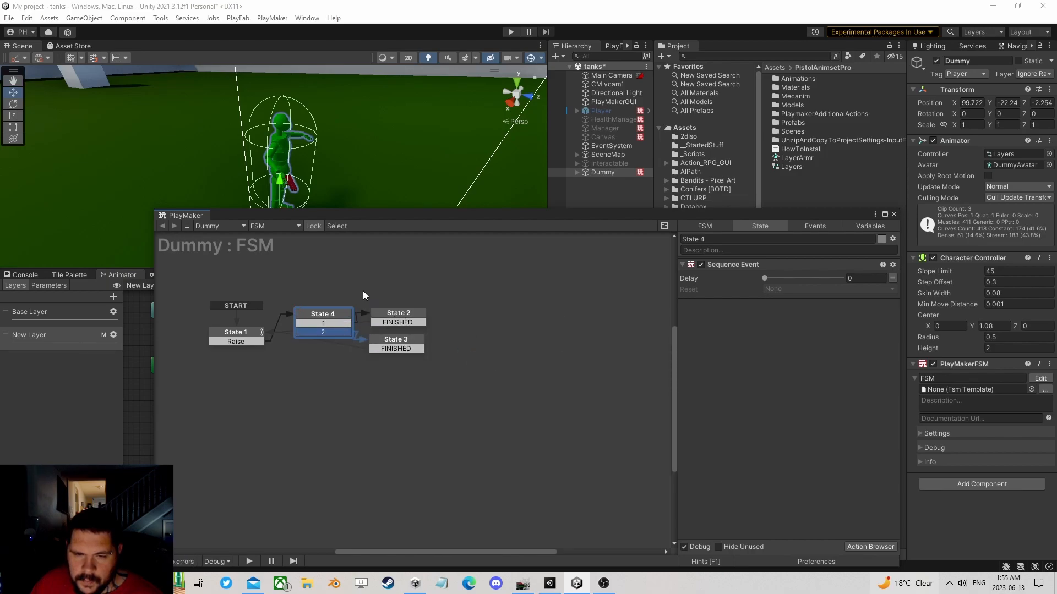
# - Play the scene with the Game view beside the Animator, check how the FSM moves between states, and stop play mode
pyautogui.moveTo(388, 217); pyautogui.dragTo(653, 161)
pyautogui.click(509, 32)
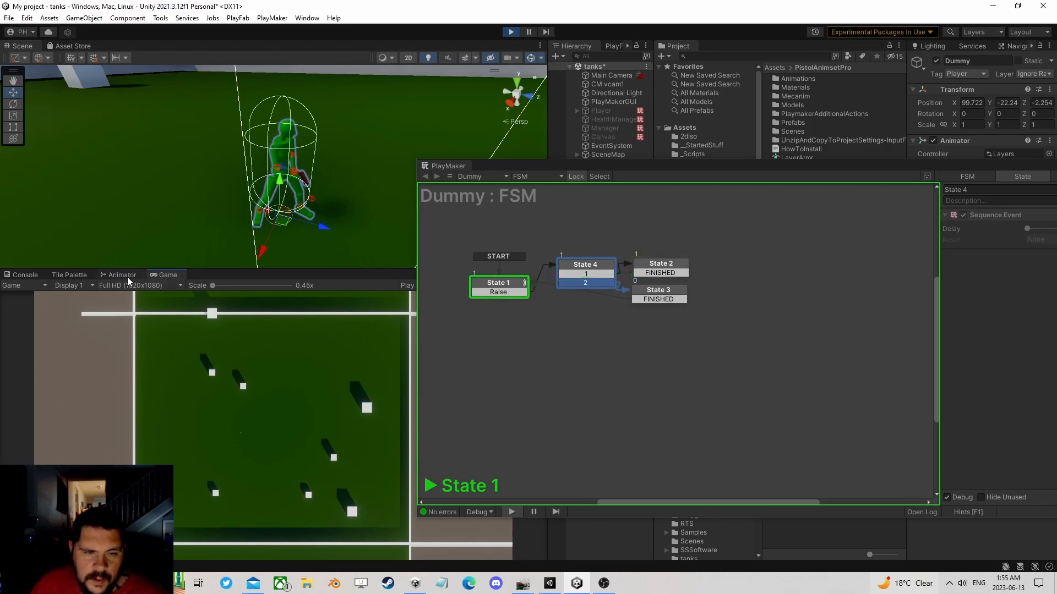
pyautogui.click(171, 262)
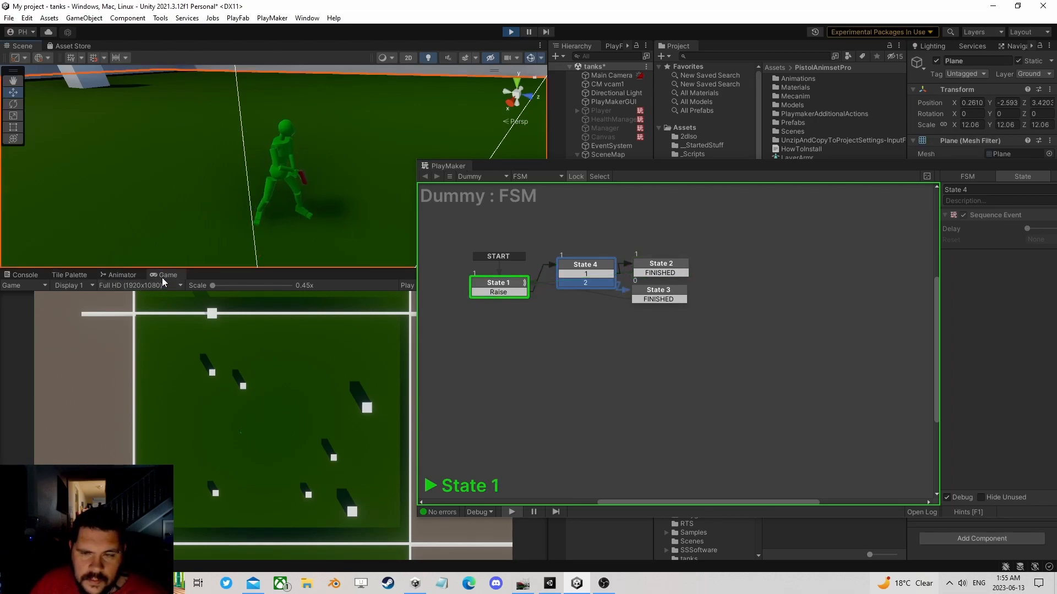
pyautogui.click(115, 275)
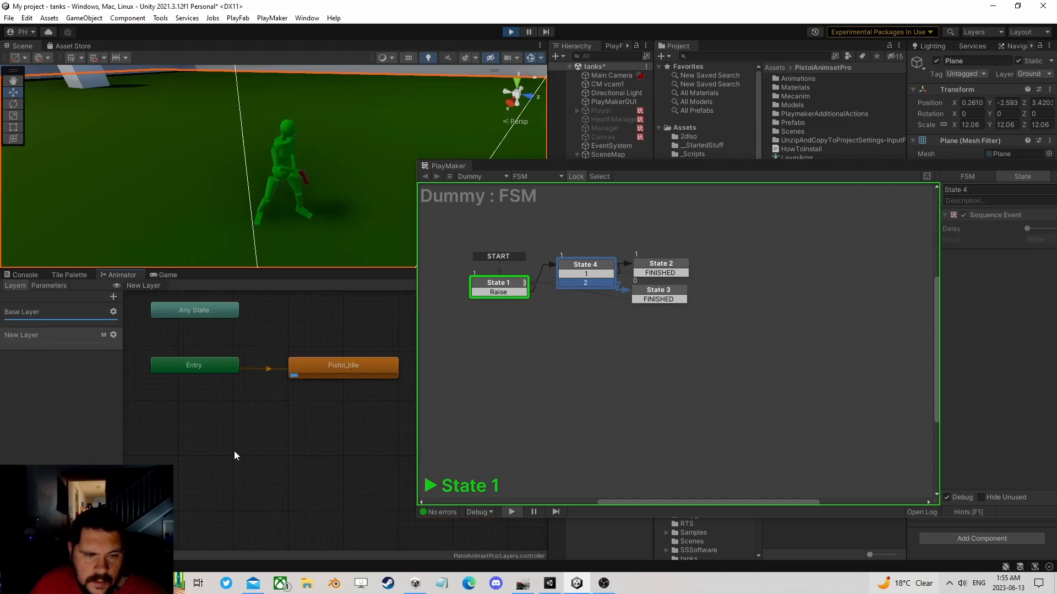
pyautogui.moveTo(160, 275); pyautogui.dragTo(207, 177)
pyautogui.click(243, 435)
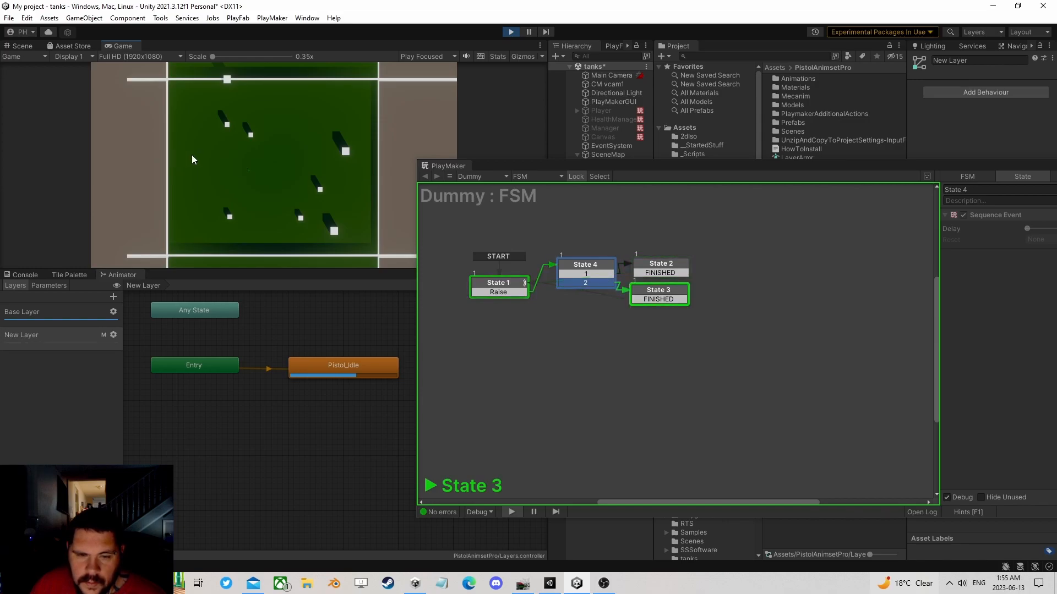
pyautogui.click(657, 268)
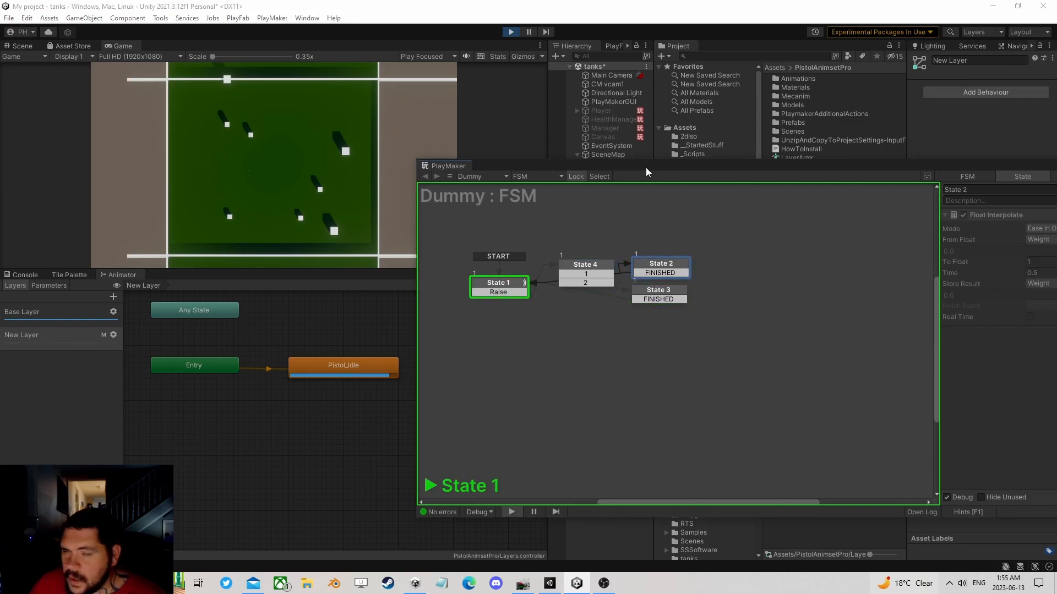
pyautogui.click(511, 31)
# - Add a Set Animator Layer Weight action to State 2
pyautogui.moveTo(718, 167); pyautogui.dragTo(440, 101)
pyautogui.click(842, 429)
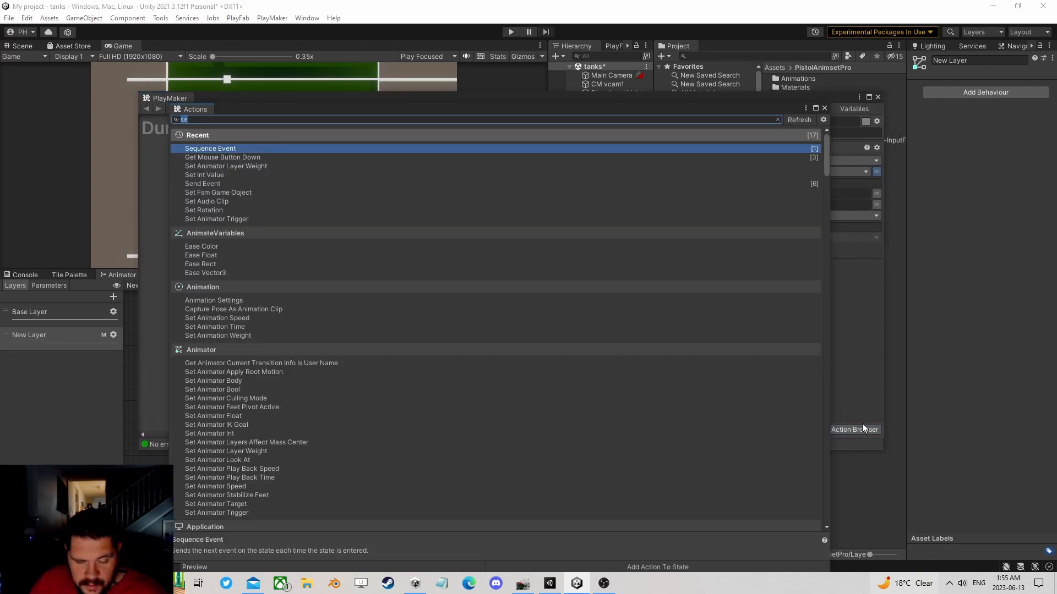
pyautogui.write('set lay')
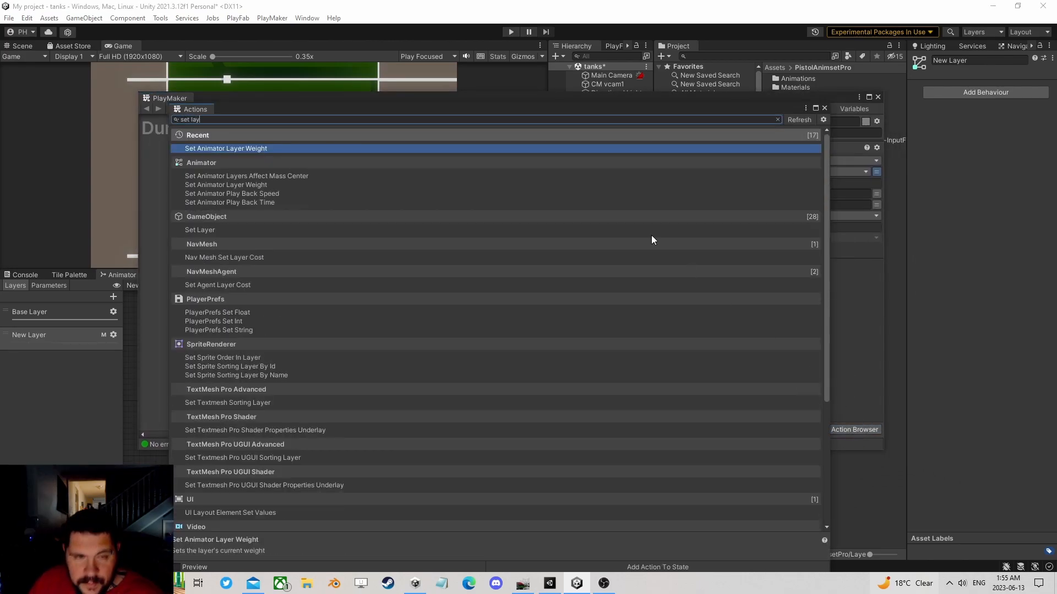
pyautogui.write('er')
pyautogui.doubleClick(259, 147)
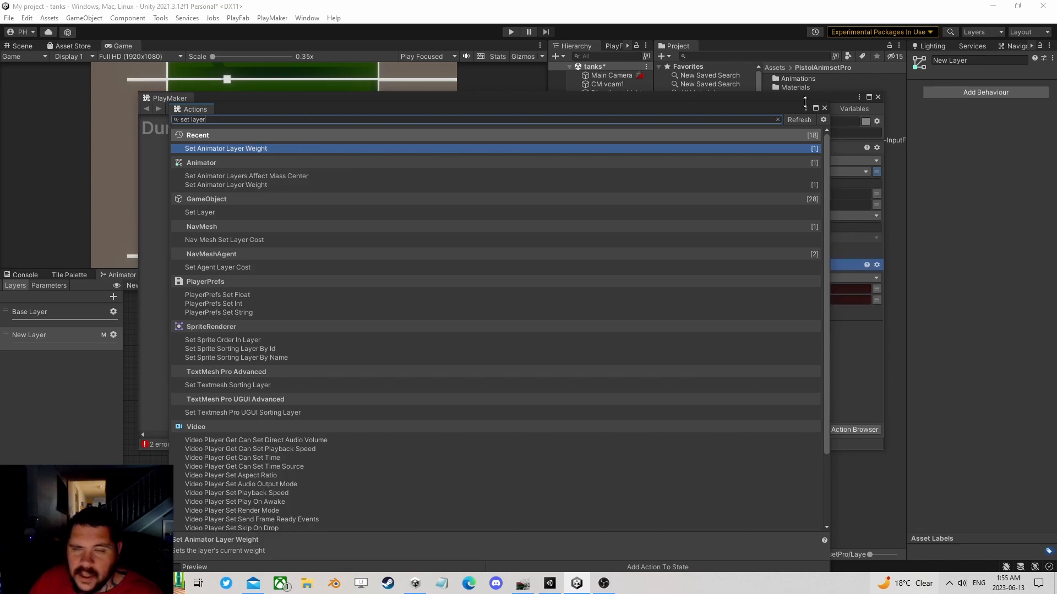
pyautogui.click(824, 109)
# - Set the action's Layer Index to 1, use the Weight variable as its Layer Weight, and enable Every Frame
pyautogui.click(767, 289)
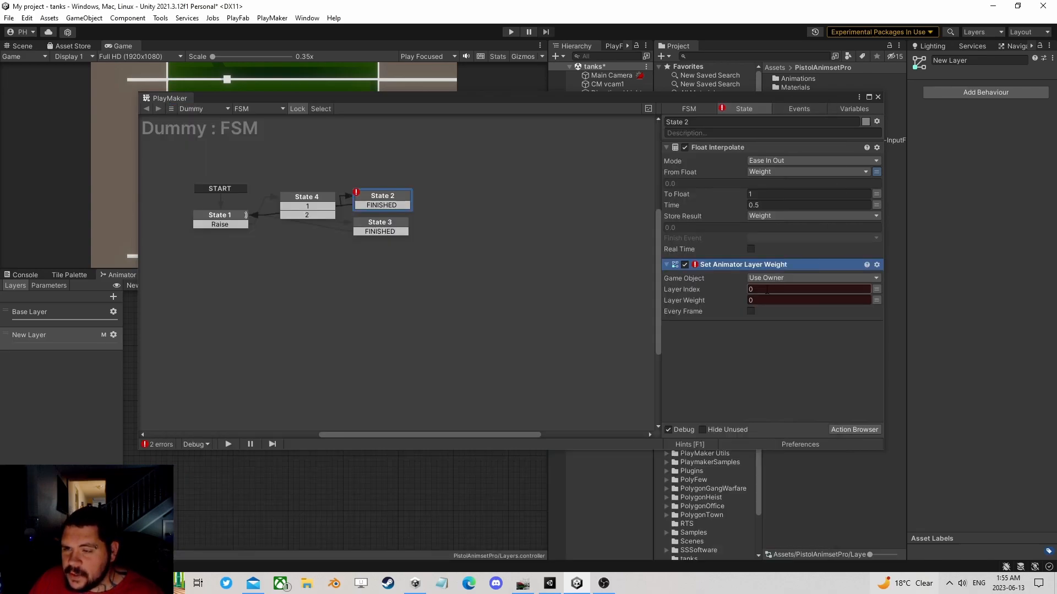
pyautogui.write('1')
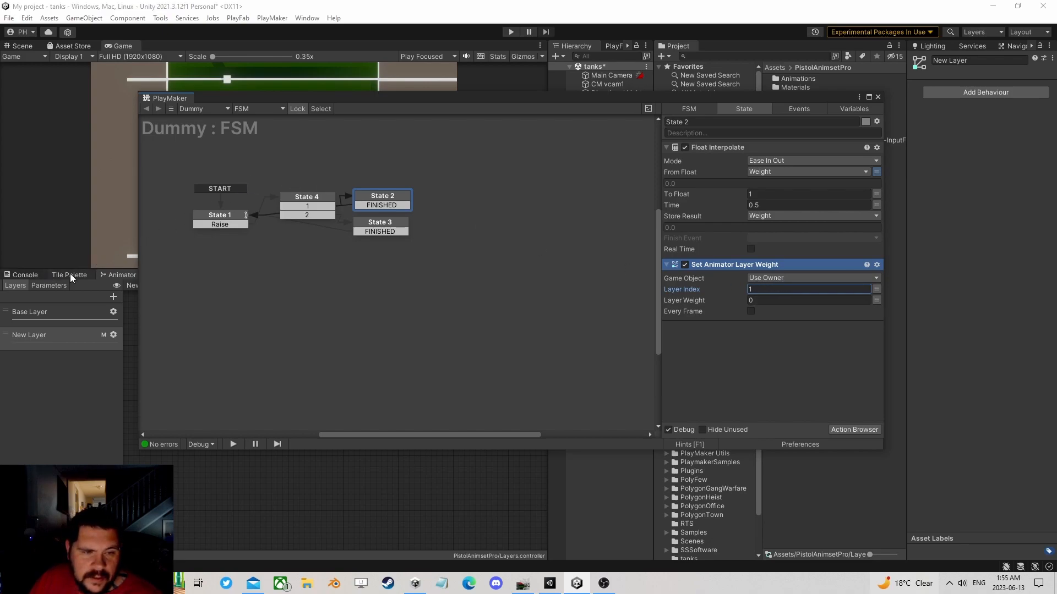
pyautogui.click(117, 279)
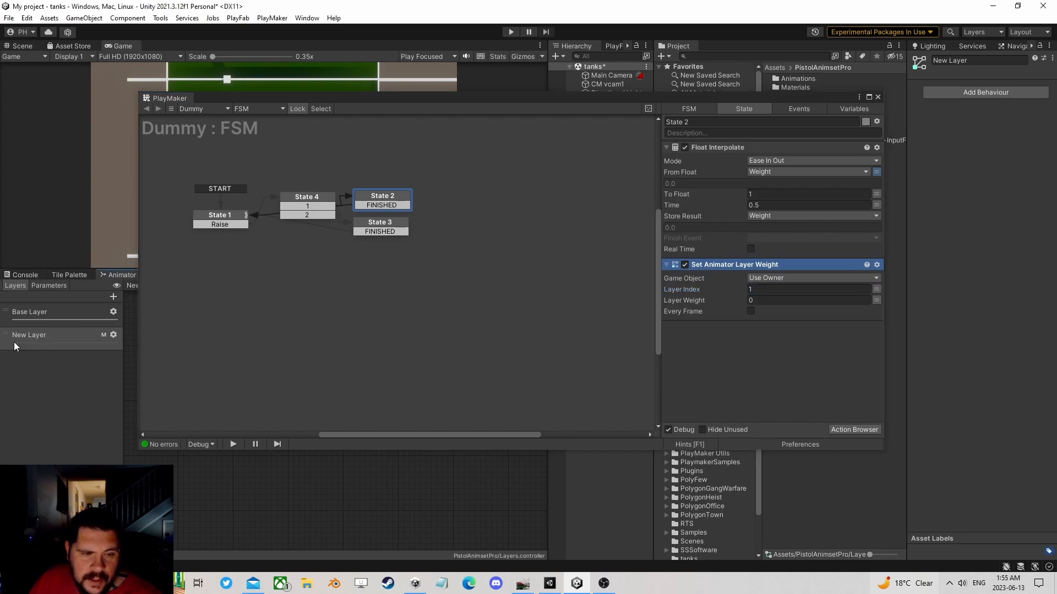
pyautogui.click(876, 300)
pyautogui.click(847, 299)
pyautogui.click(809, 324)
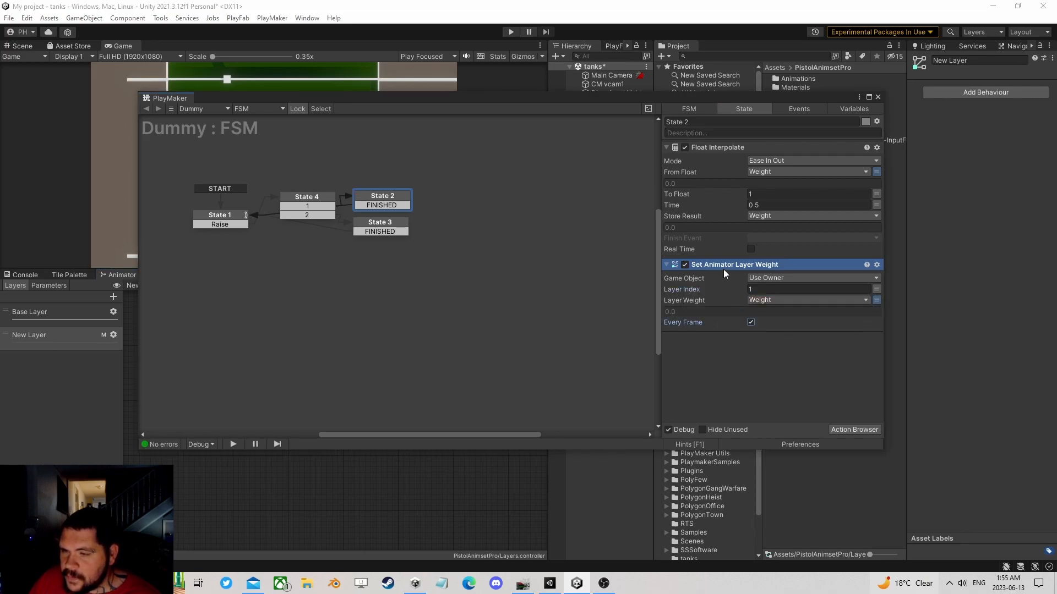
# - Copy the Set Animator Layer Weight action from State 2 into State 3
pyautogui.rightClick(724, 267)
pyautogui.click(771, 341)
pyautogui.click(379, 226)
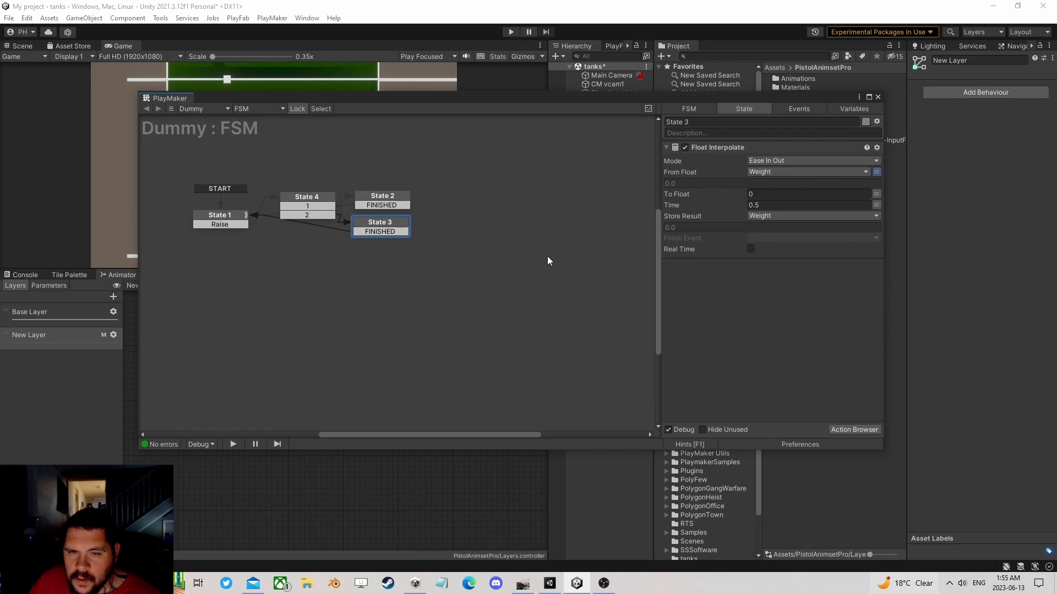
pyautogui.rightClick(725, 342)
pyautogui.click(770, 456)
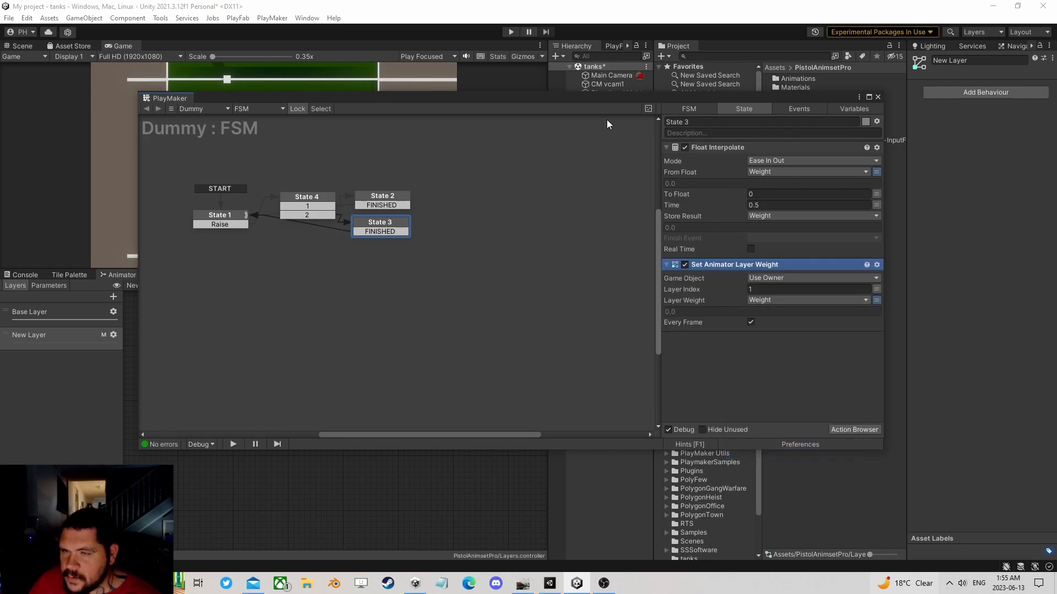
# - Set the Float Interpolate Finish Event to FINISHED in both State 3 and State 2
pyautogui.moveTo(553, 97); pyautogui.dragTo(702, 85)
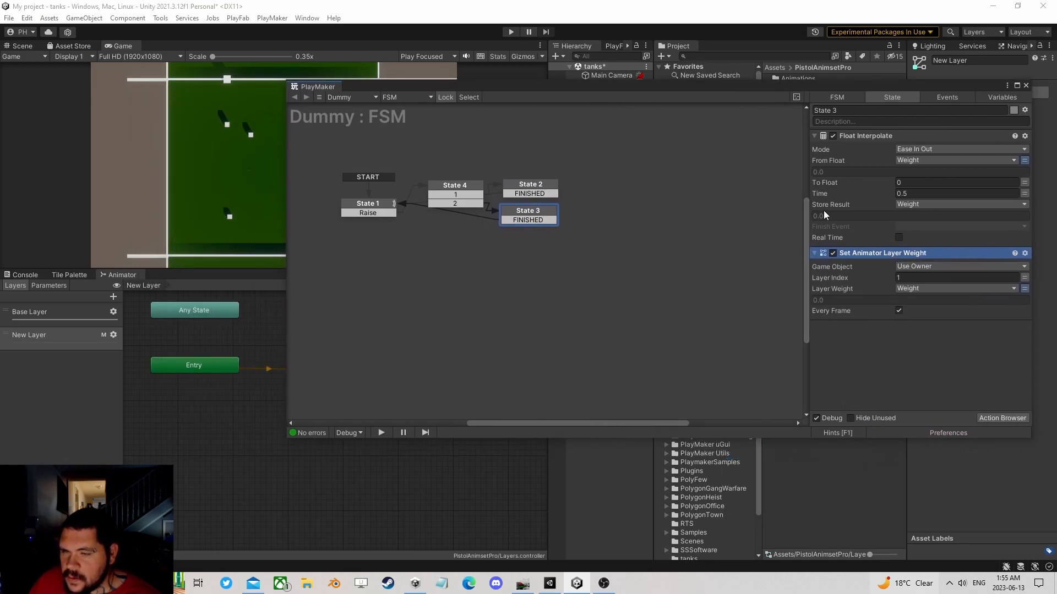
pyautogui.click(912, 230)
pyautogui.click(925, 263)
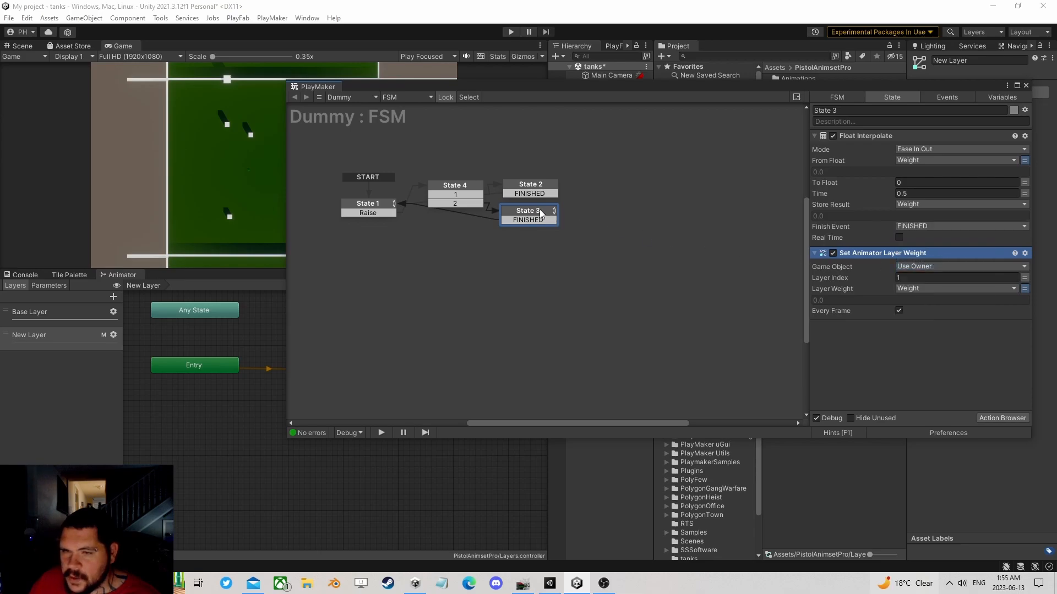
pyautogui.click(537, 191)
pyautogui.click(934, 231)
pyautogui.click(942, 264)
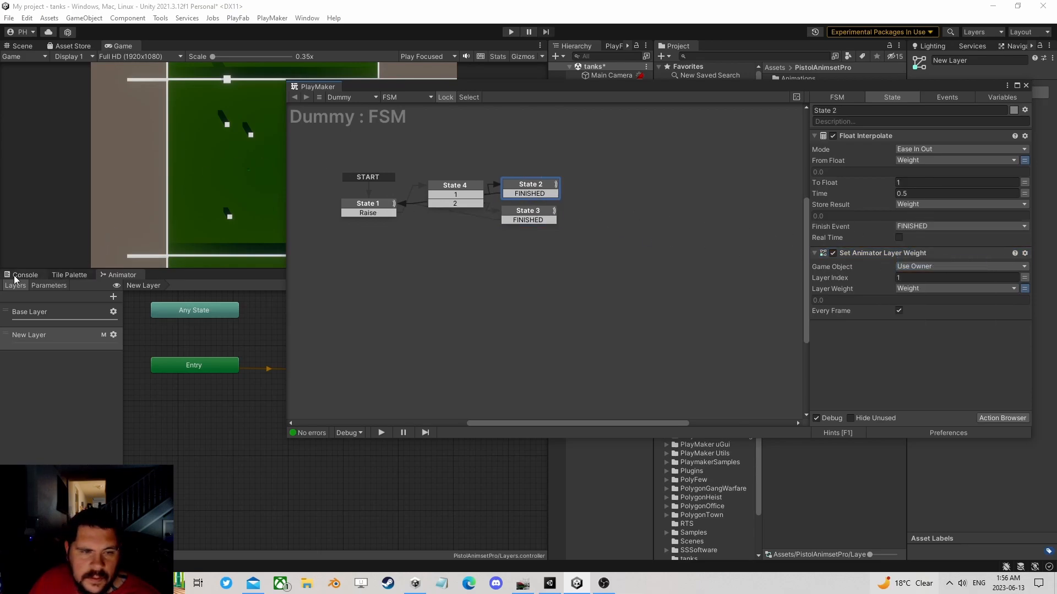
# - Play the scene with the Game view docked below the Scene view, watch Dummy's arm animation, and stop play mode
pyautogui.moveTo(543, 86); pyautogui.dragTo(703, 81)
pyautogui.click(510, 32)
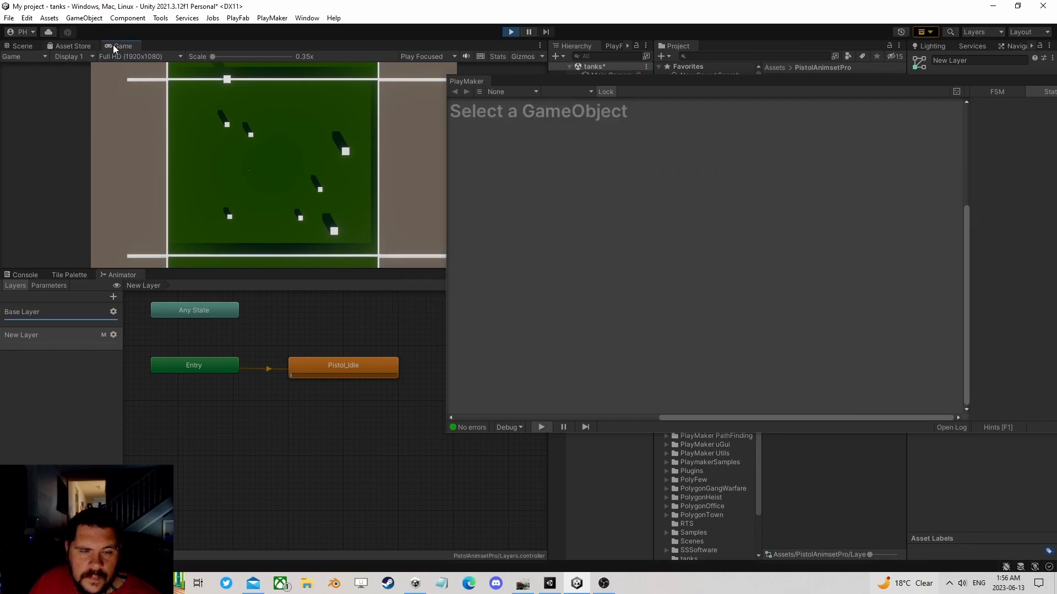
pyautogui.moveTo(117, 45); pyautogui.dragTo(202, 282)
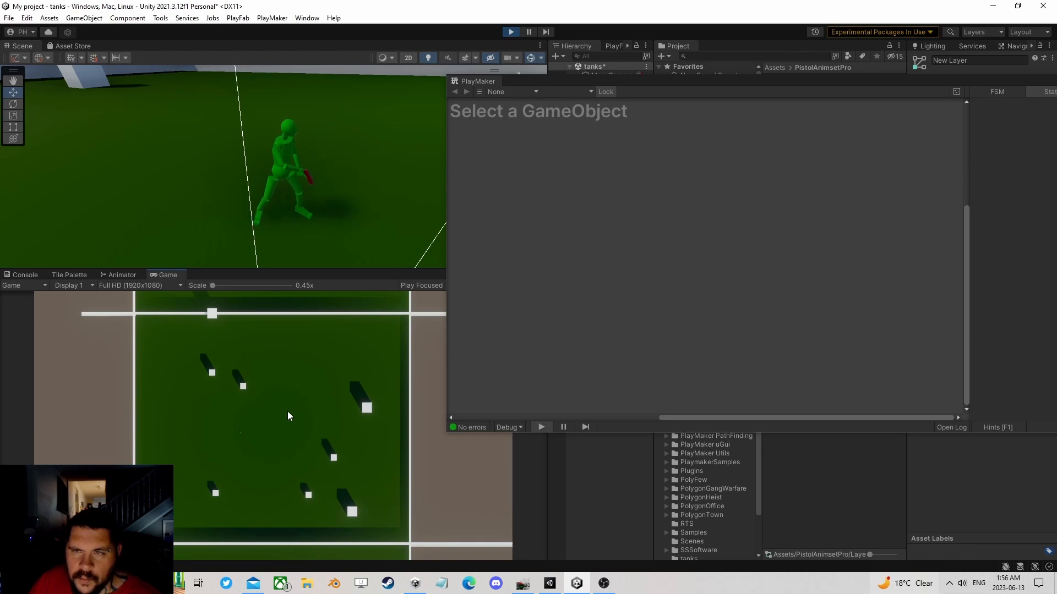
pyautogui.click(509, 32)
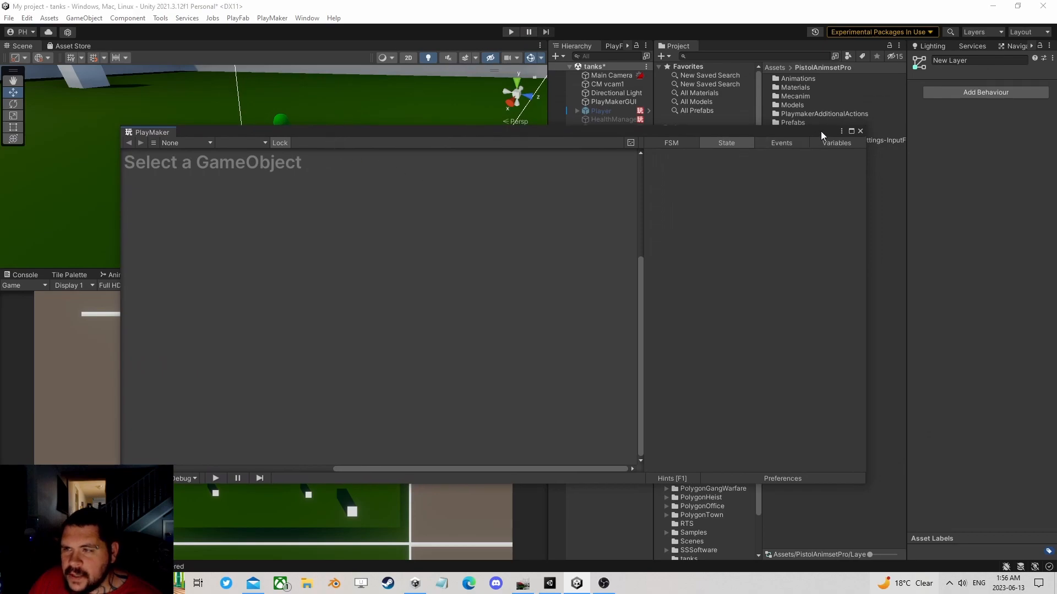
# - Close the PlayMaker editor and examine New Layer's Pistol_Idle state and its motion clip in the Animator
pyautogui.click(860, 131)
pyautogui.click(125, 273)
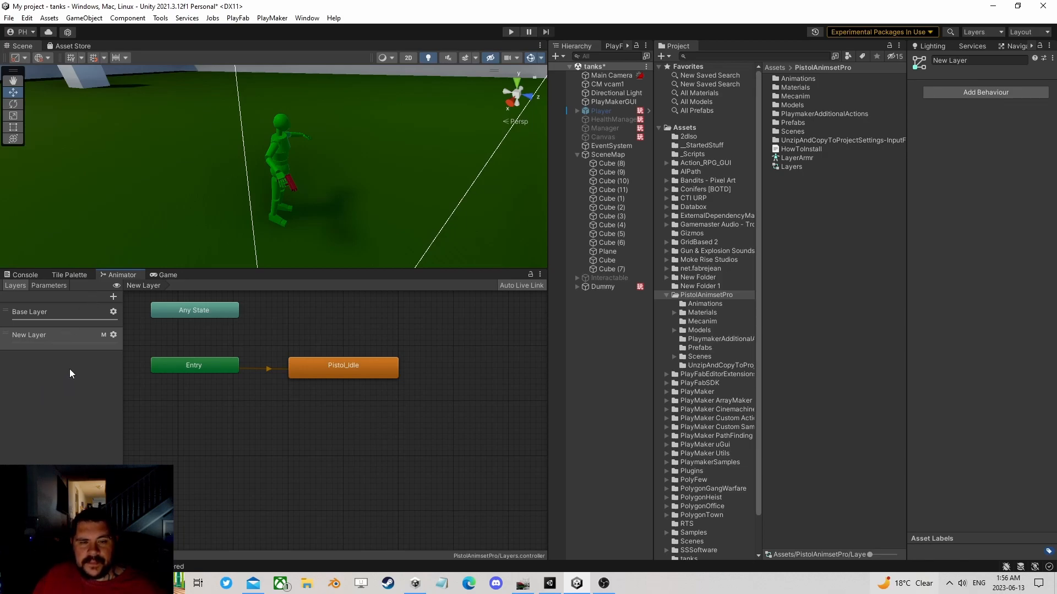
pyautogui.click(37, 335)
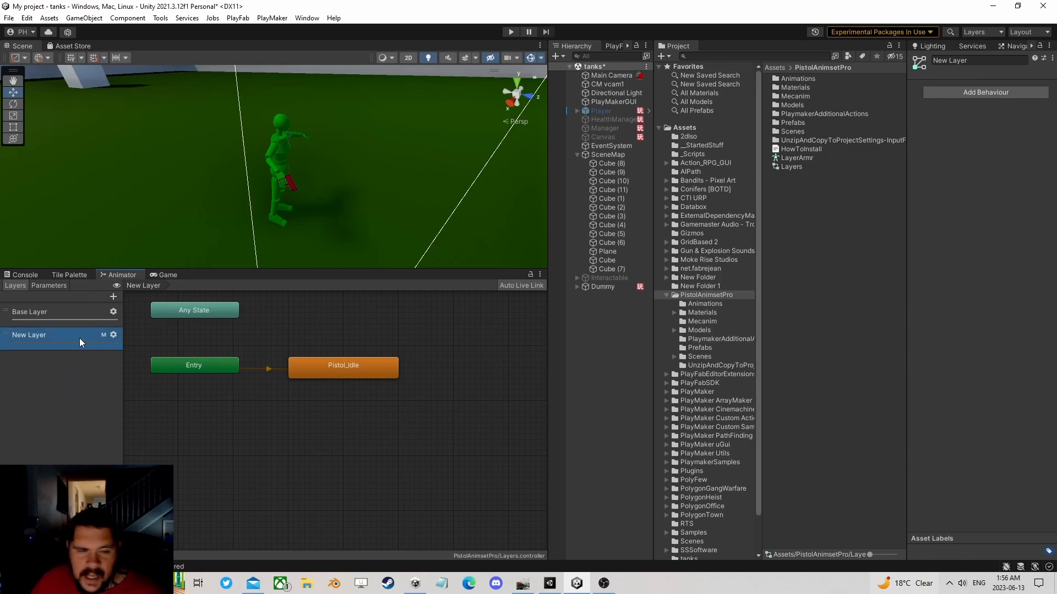
pyautogui.click(397, 370)
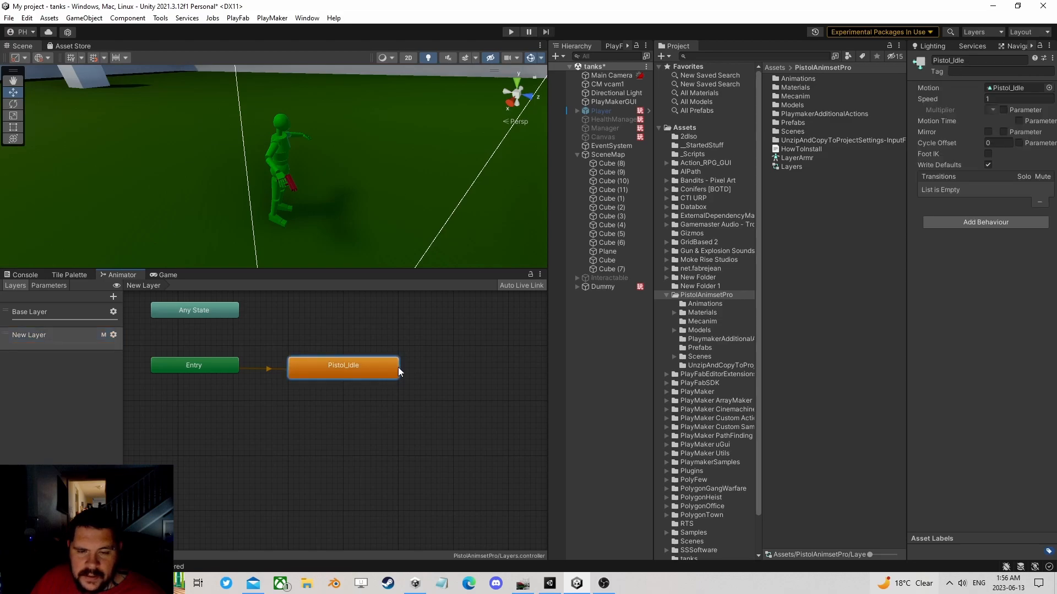
pyautogui.click(999, 87)
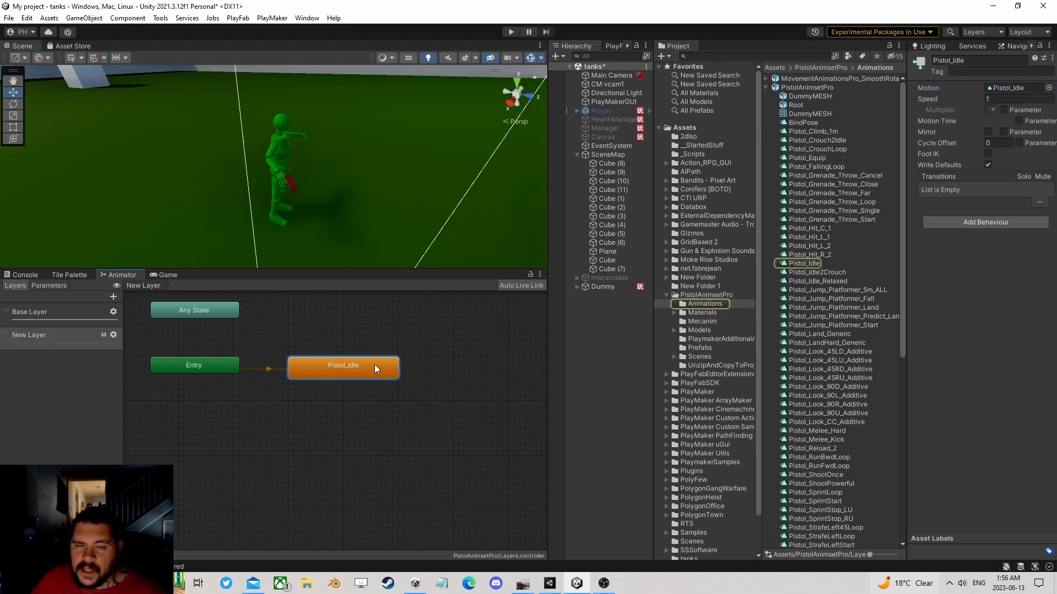
pyautogui.click(22, 339)
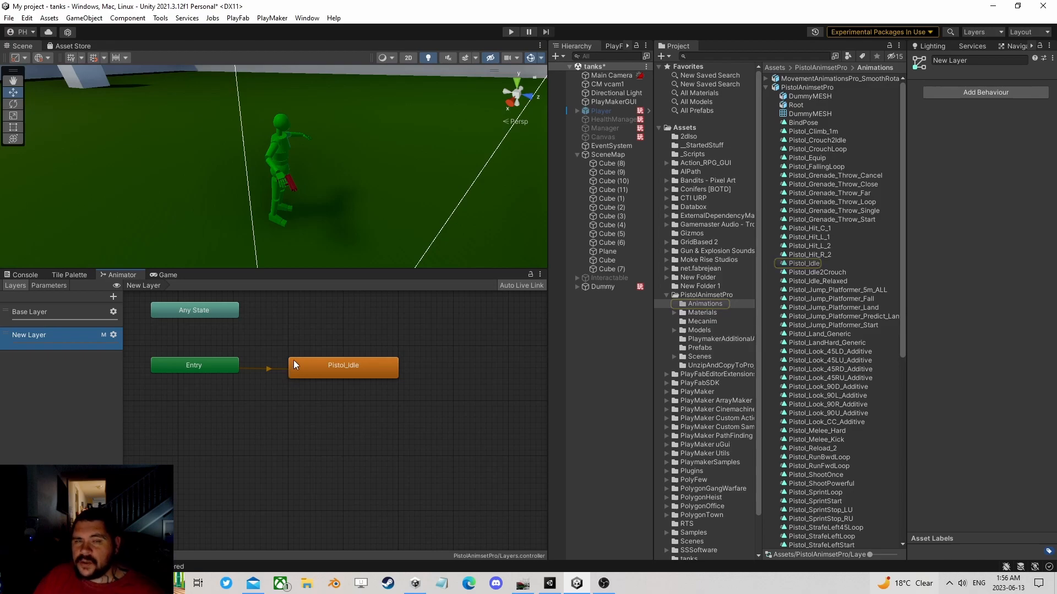
pyautogui.click(361, 371)
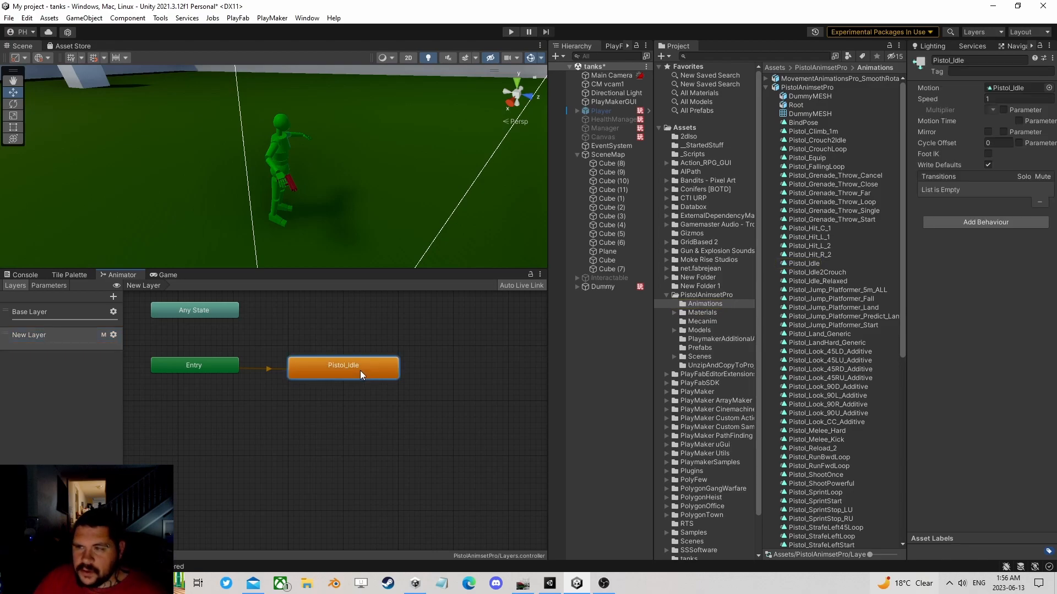
pyautogui.click(69, 372)
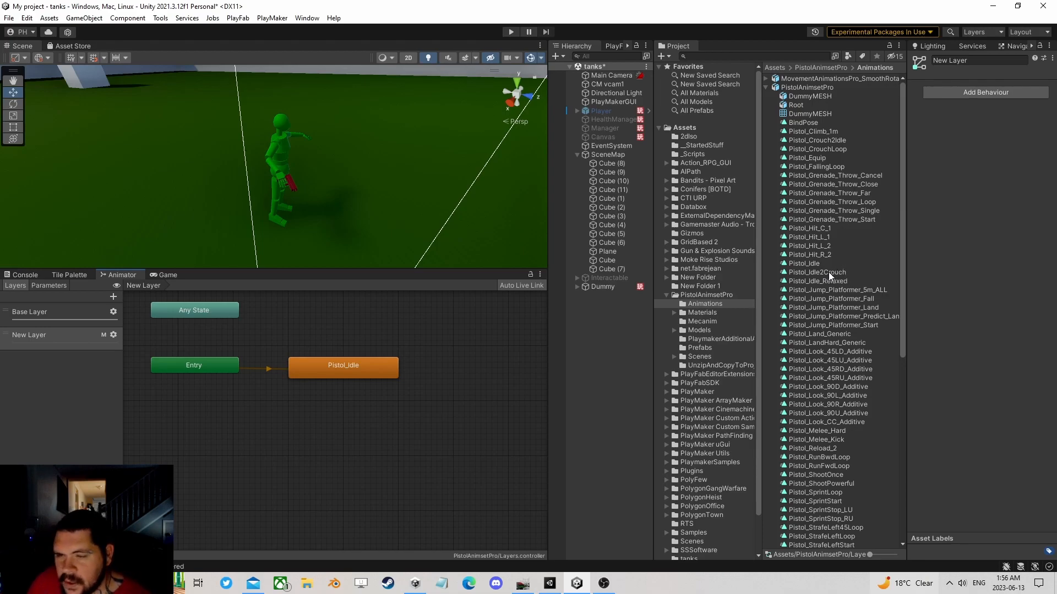
# - Add a third animator layer and place the Pistol_Idle2Crouch clip in it as the default state
pyautogui.click(113, 296)
pyautogui.moveTo(824, 278); pyautogui.dragTo(411, 332)
pyautogui.moveTo(334, 365); pyautogui.dragTo(348, 368)
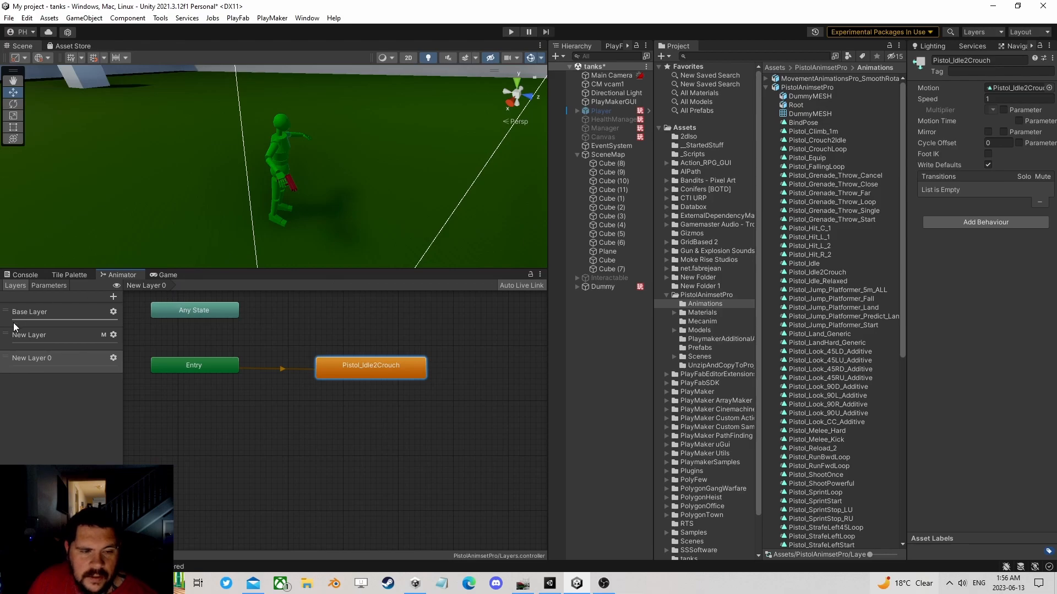
# - Play the scene, trigger Dummy's aiming in the Game view, and bring back the Animator's layer list
pyautogui.click(508, 33)
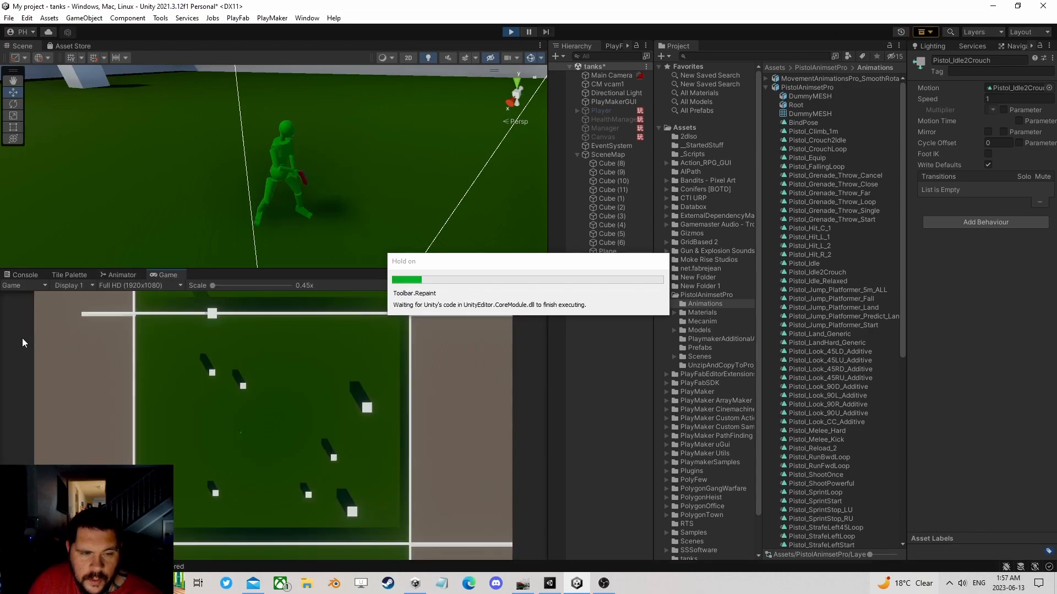
pyautogui.click(122, 275)
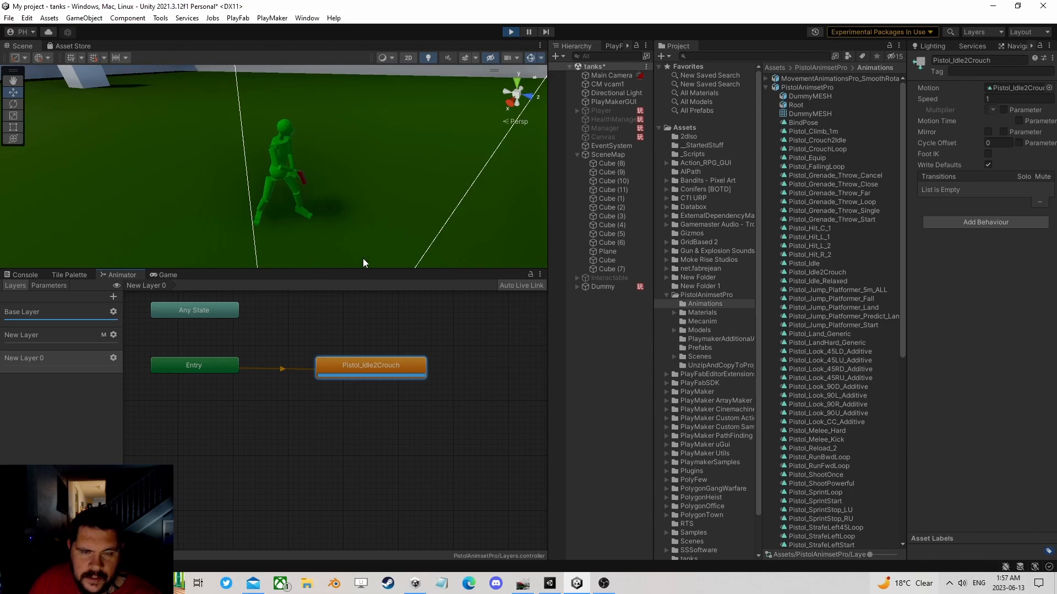
pyautogui.click(165, 275)
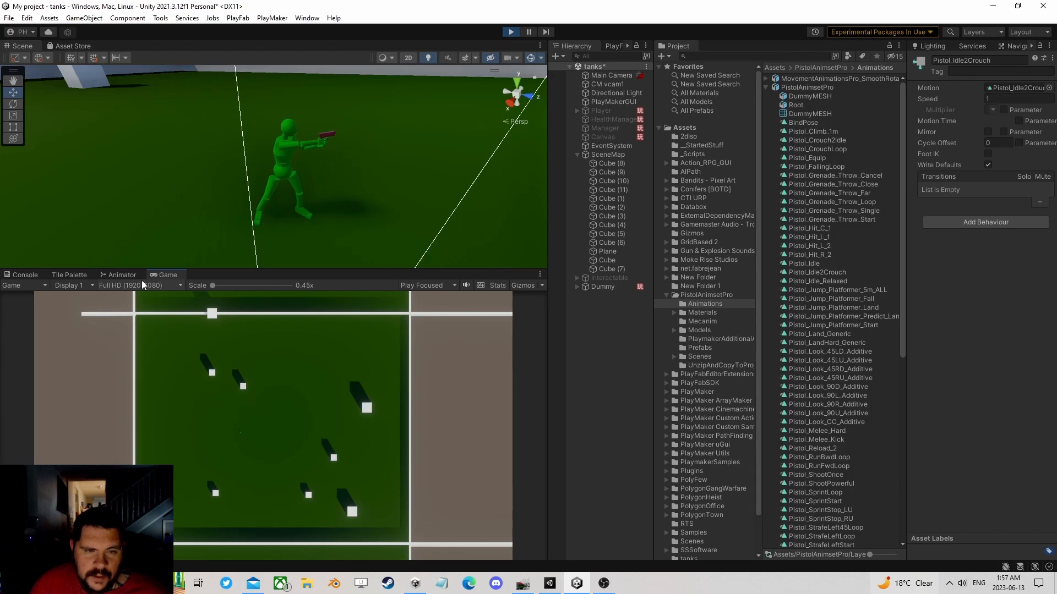
pyautogui.click(119, 274)
pyautogui.click(51, 289)
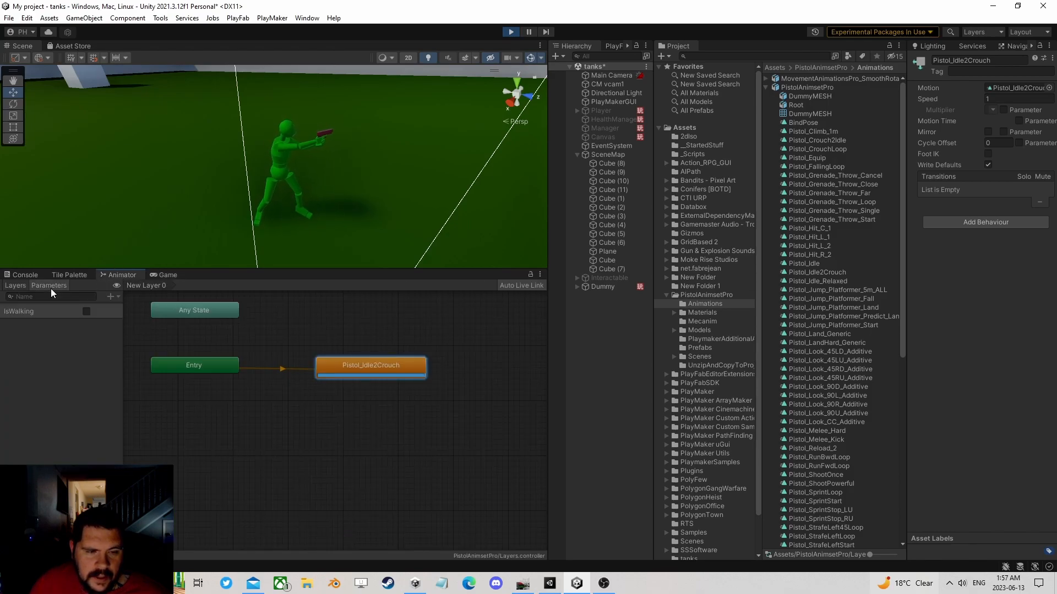
pyautogui.click(16, 285)
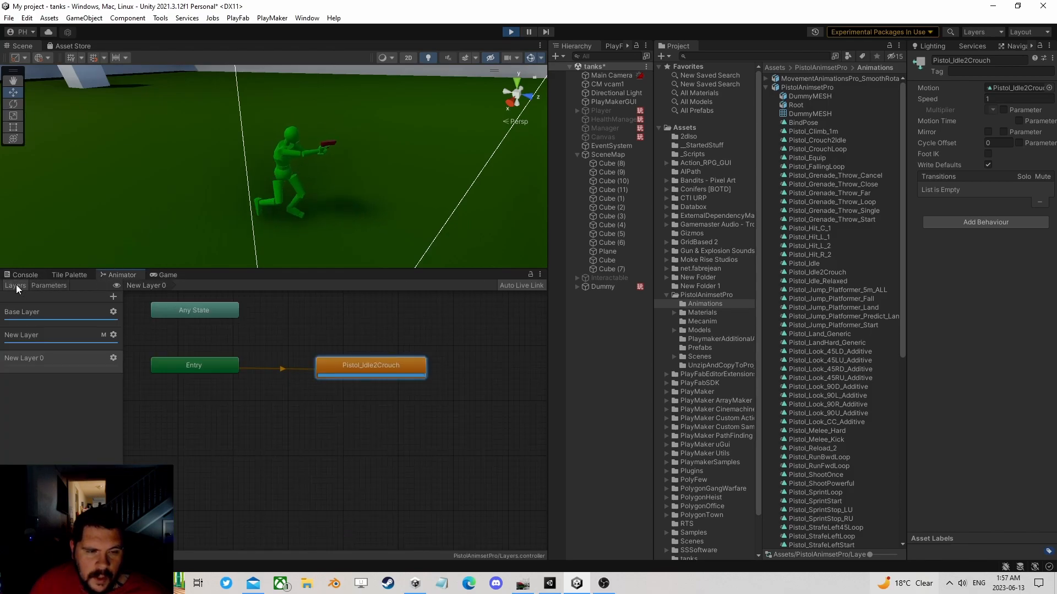
# - Vary New Layer 0's weight between 0 and 1 to preview crouching on Dummy, inspect New Layer, and stop play mode
pyautogui.click(113, 358)
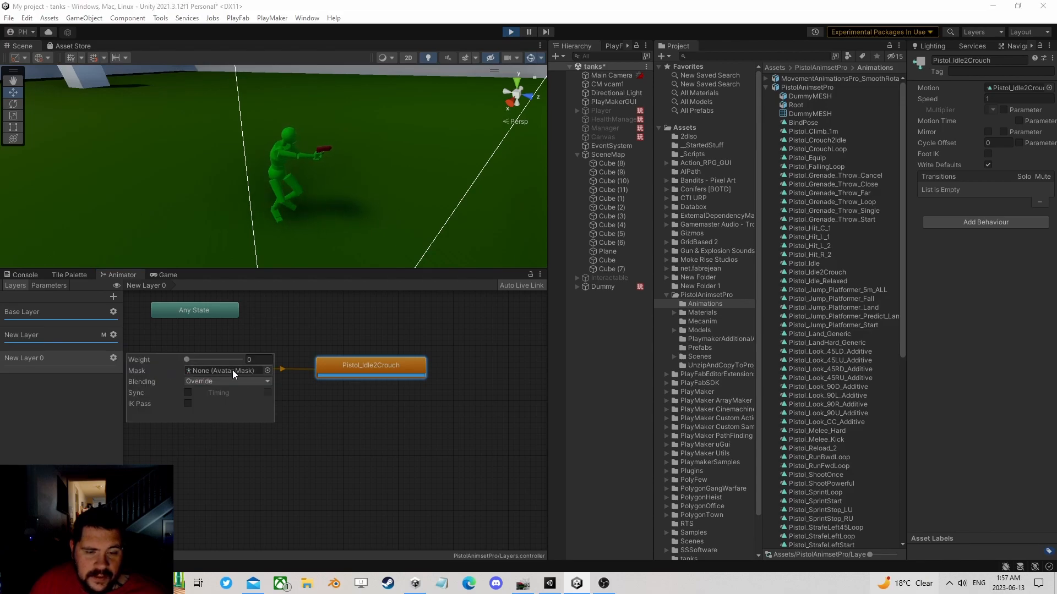
pyautogui.moveTo(186, 360); pyautogui.dragTo(264, 362)
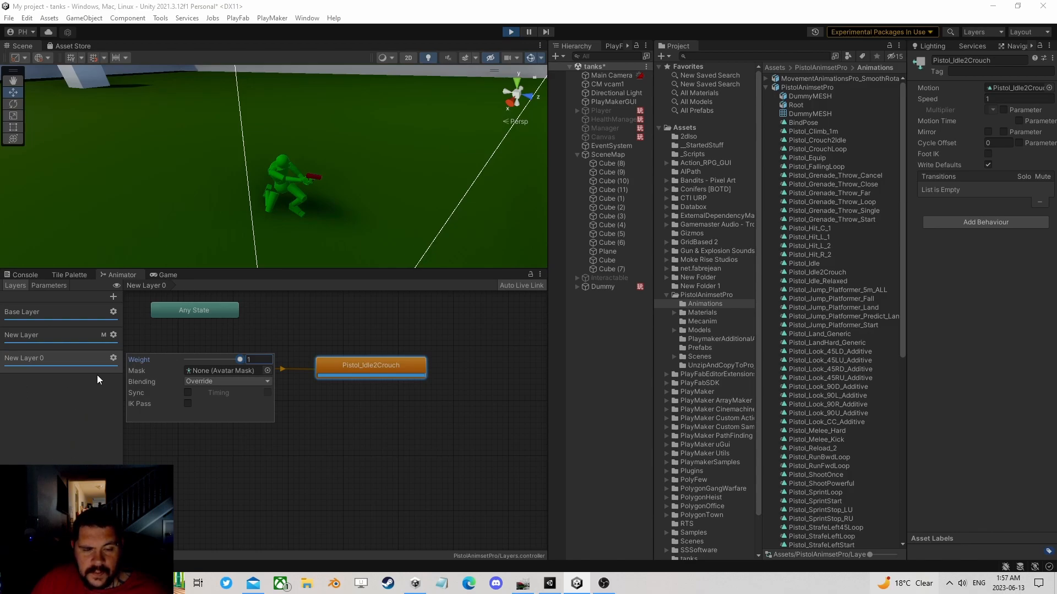
pyautogui.moveTo(240, 359); pyautogui.dragTo(81, 336)
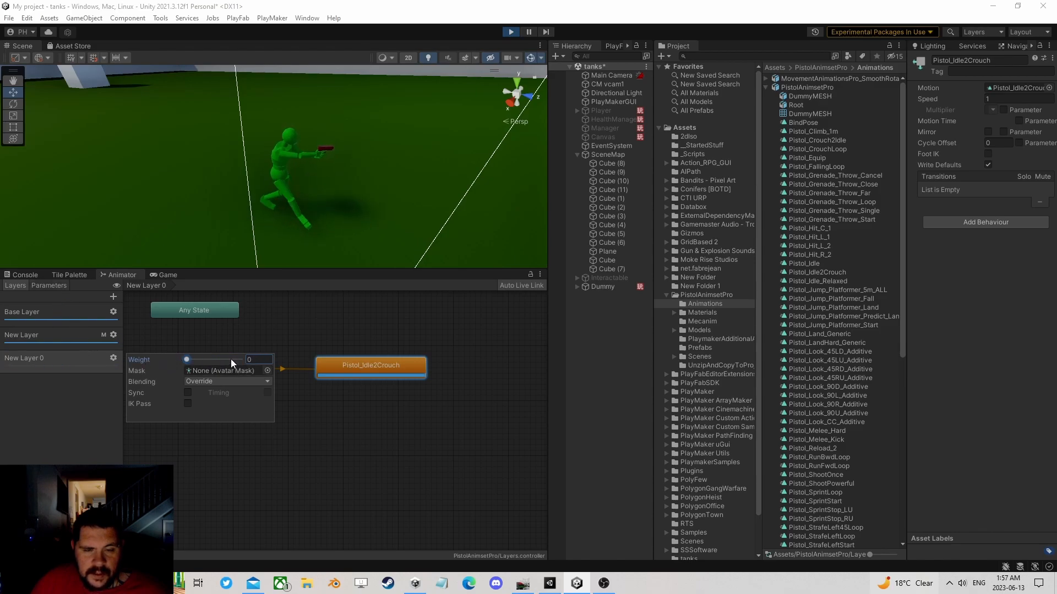
pyautogui.moveTo(187, 360); pyautogui.dragTo(259, 360)
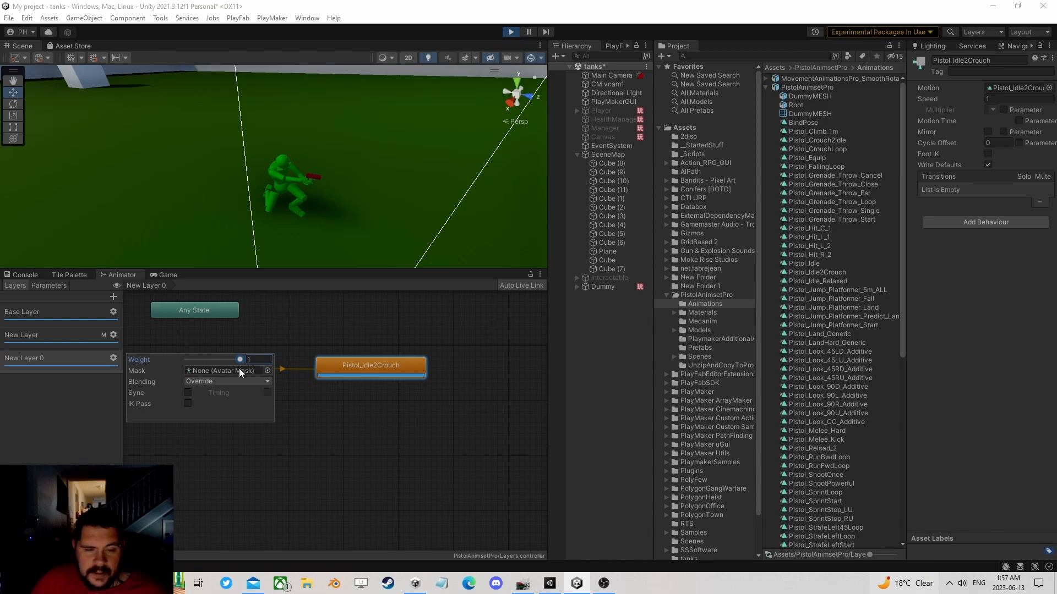
pyautogui.click(77, 336)
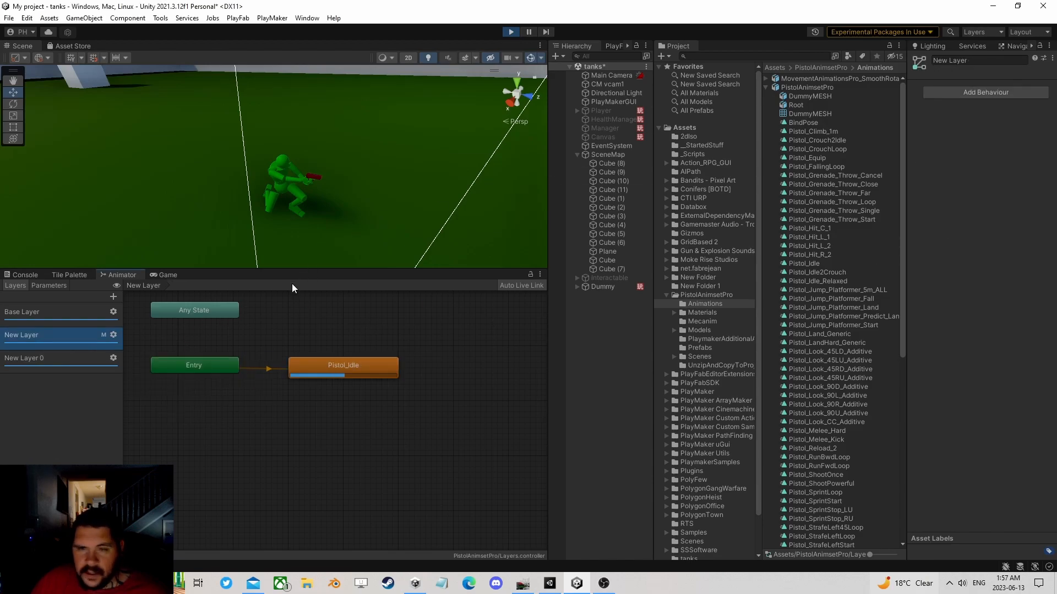
pyautogui.click(511, 31)
# - Create an avatar mask named lower in the PistolAnimsetPro folder
pyautogui.doubleClick(44, 342)
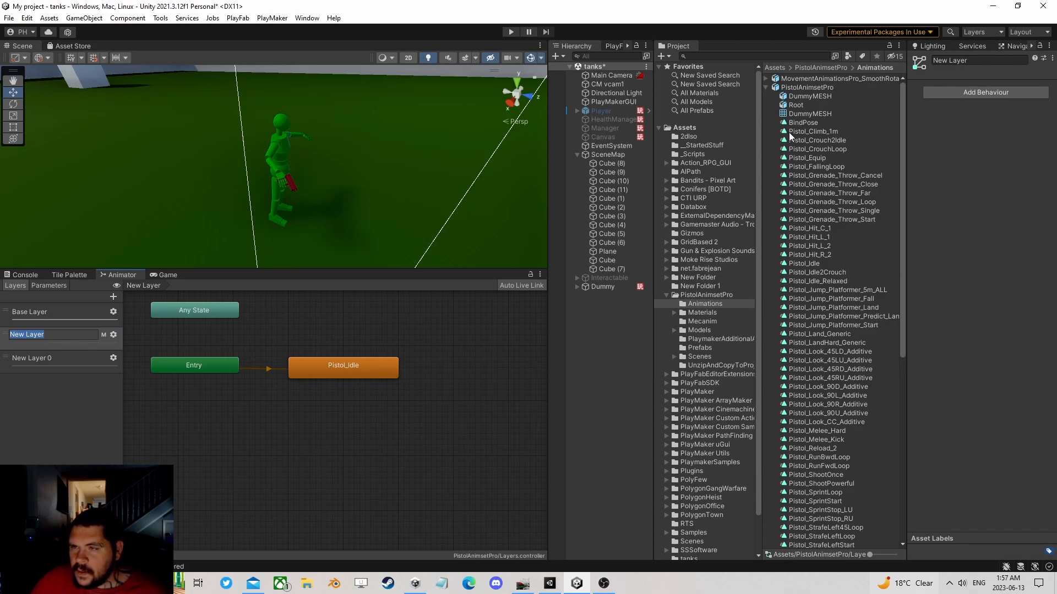
pyautogui.click(702, 296)
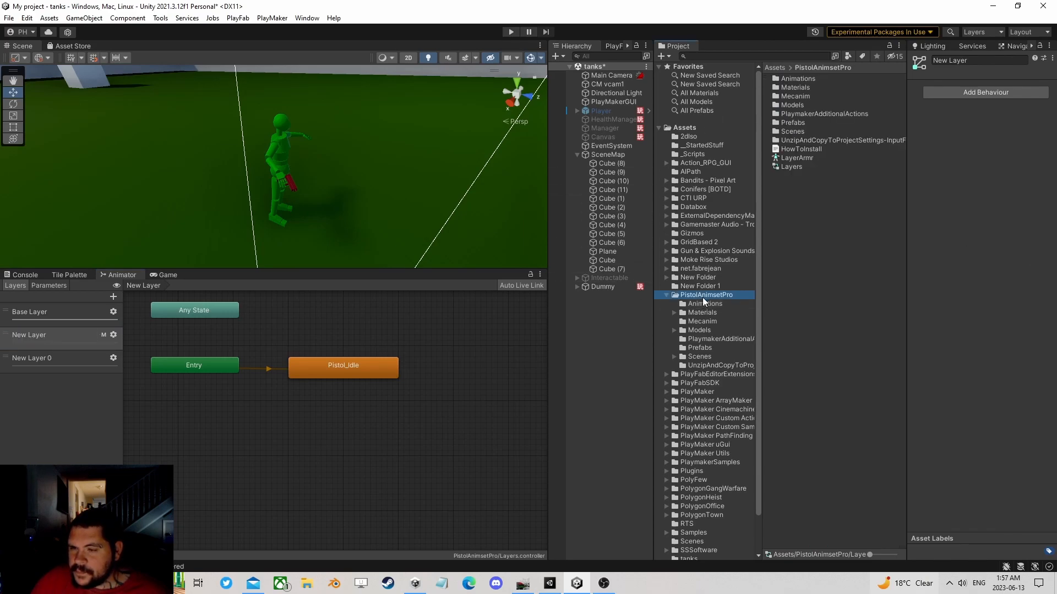
pyautogui.rightClick(791, 198)
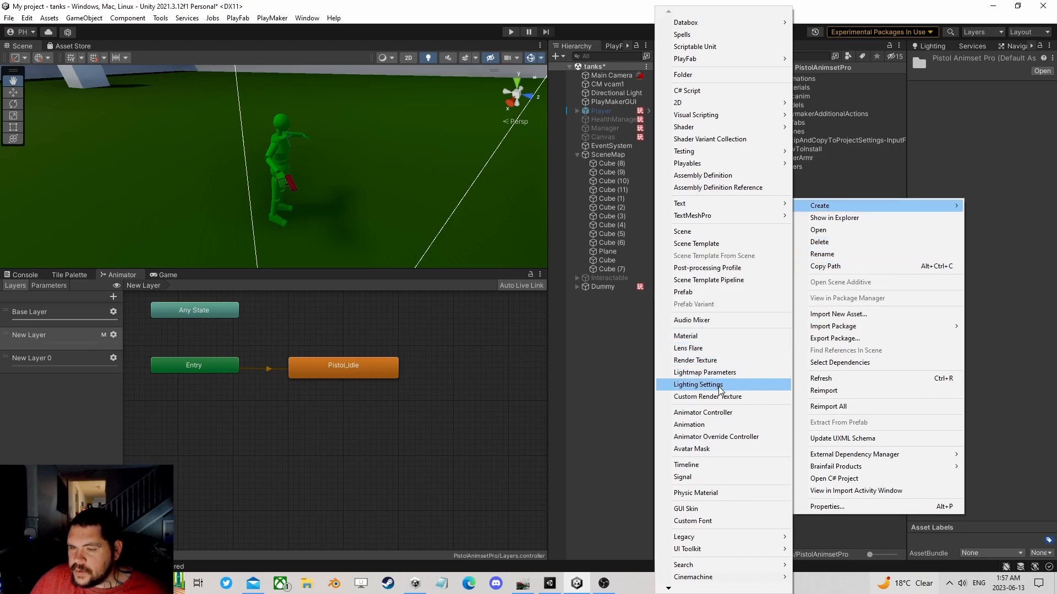
pyautogui.click(692, 449)
pyautogui.write('lower')
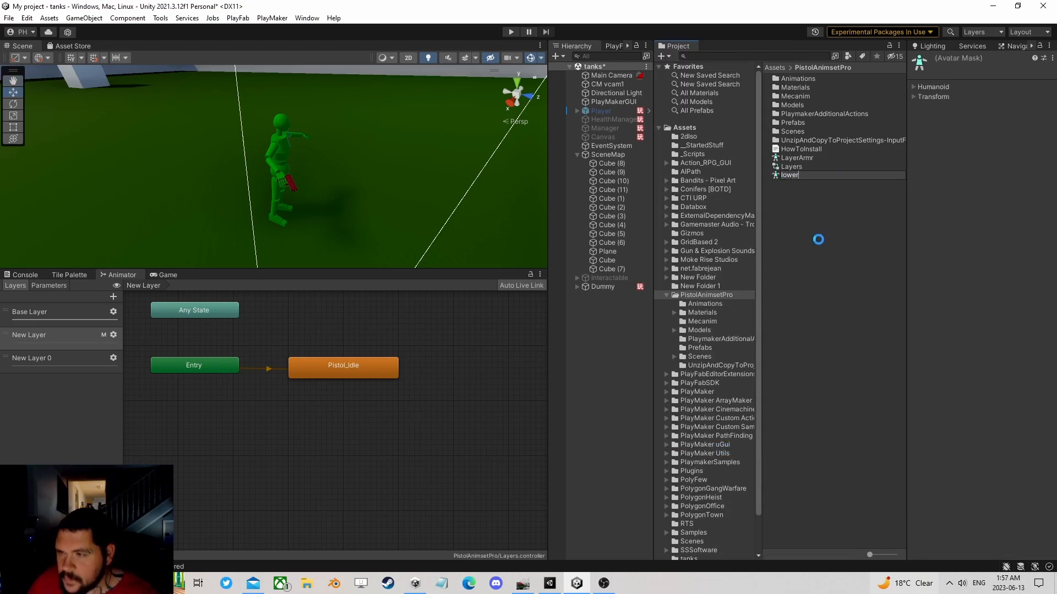
# - Limit the lower mask's humanoid body to both legs and the root, excluding the head, torso, arms and all IK
pyautogui.click(914, 87)
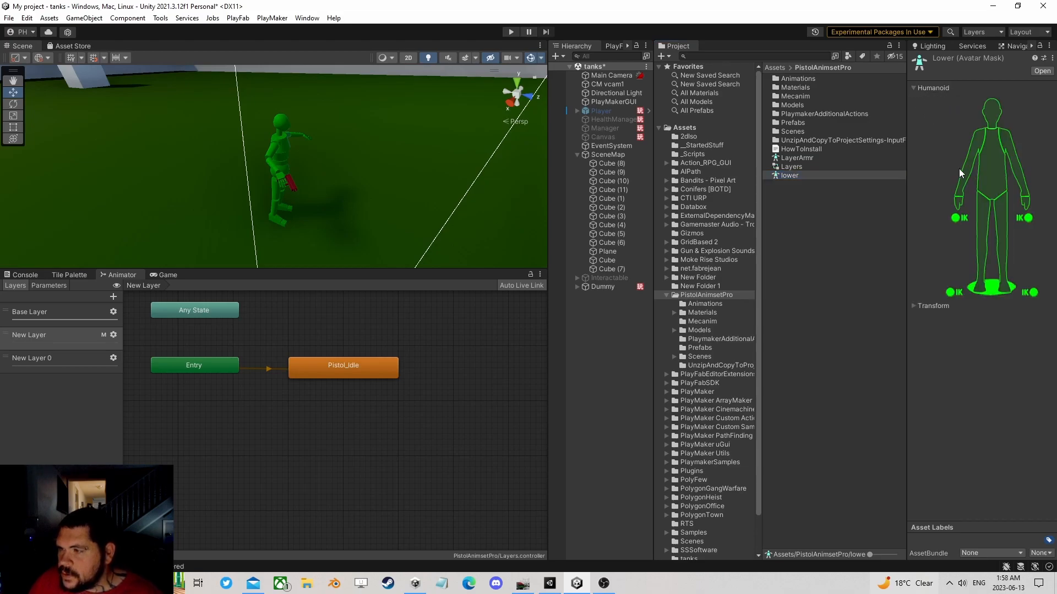
pyautogui.click(992, 287)
pyautogui.click(999, 227)
pyautogui.click(983, 229)
pyautogui.click(992, 296)
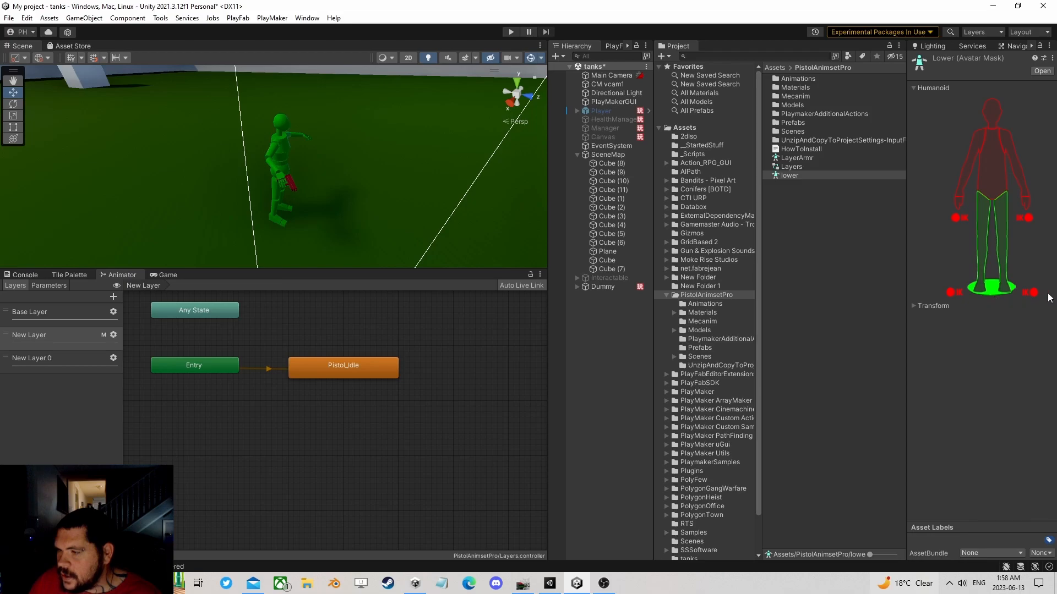
# - Assign the lower avatar mask to New Layer 0
pyautogui.click(50, 358)
pyautogui.click(113, 358)
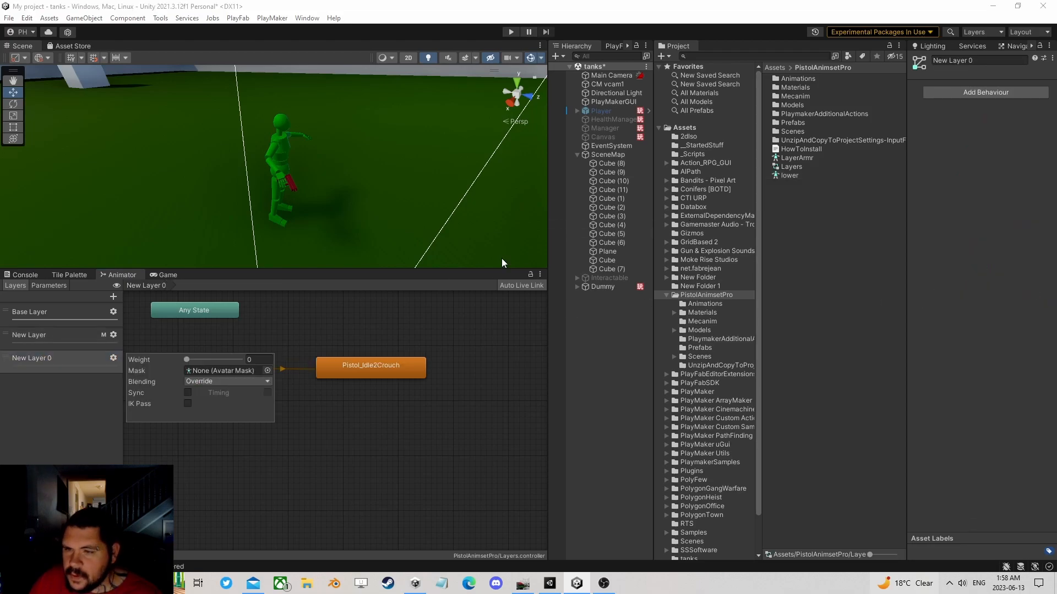
pyautogui.click(267, 371)
pyautogui.click(425, 237)
pyautogui.click(804, 167)
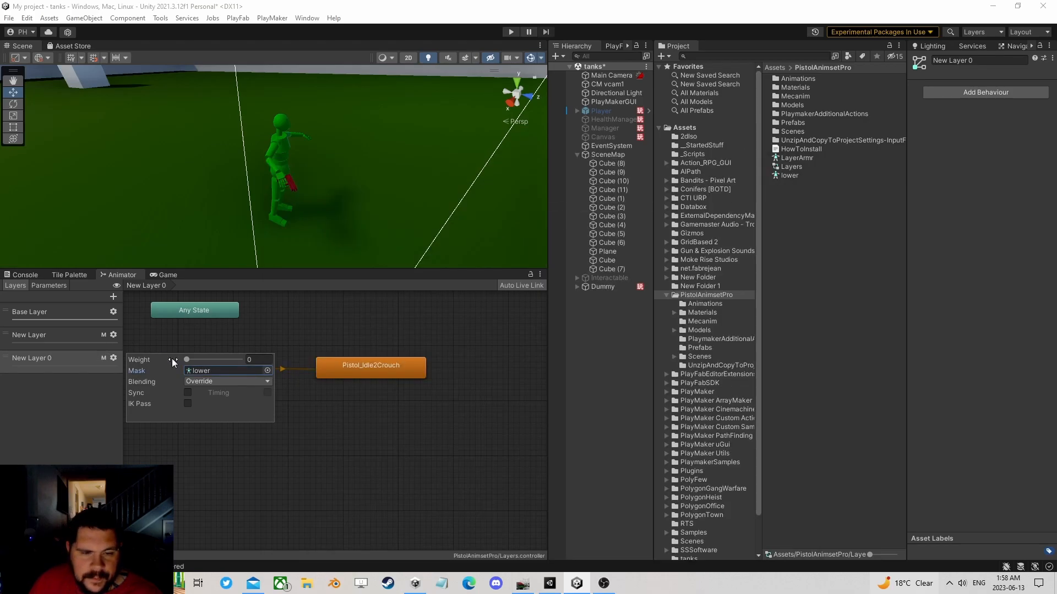
# - Play the scene with New Layer 0 masked and trigger aiming while checking the animator layers
pyautogui.click(511, 32)
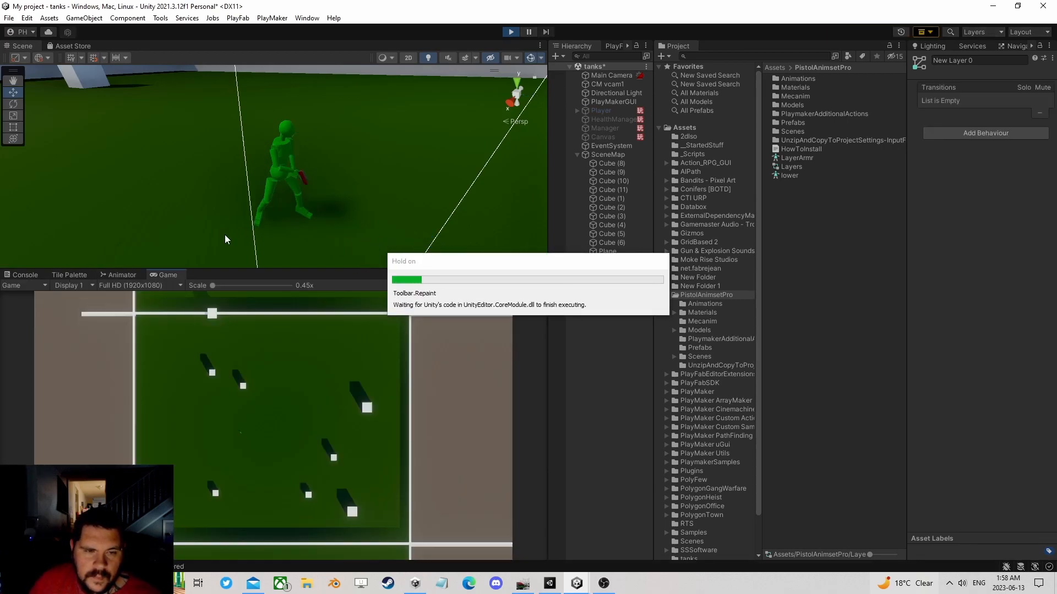
pyautogui.click(121, 275)
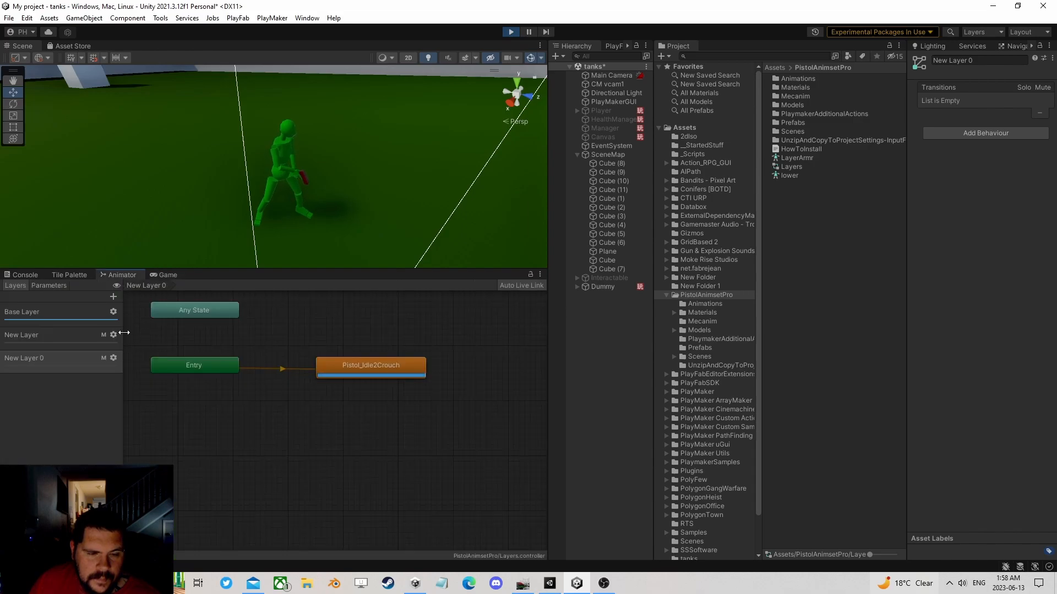
pyautogui.click(50, 286)
pyautogui.click(18, 285)
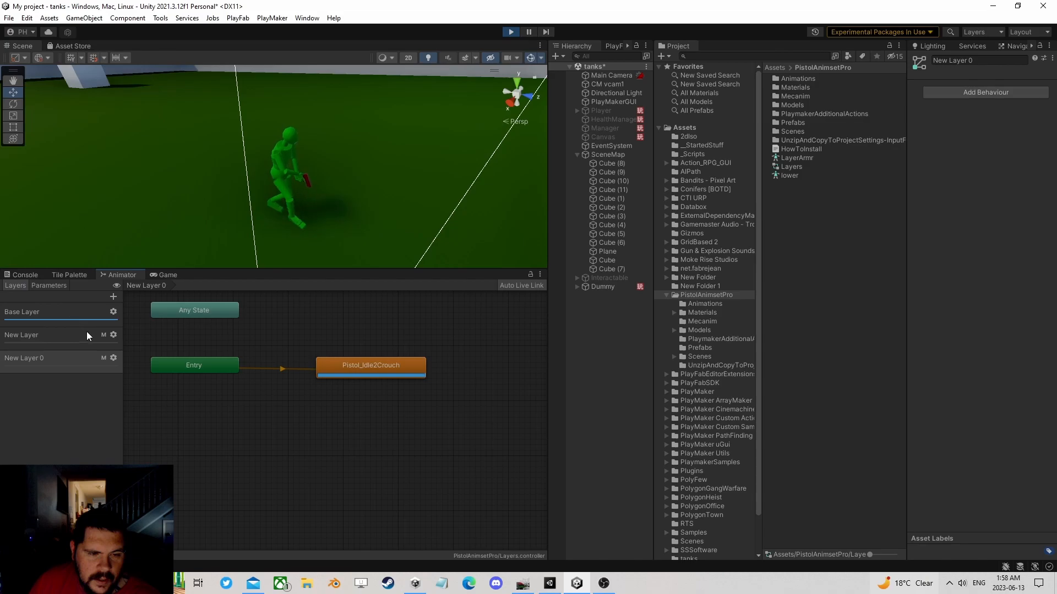
pyautogui.click(165, 275)
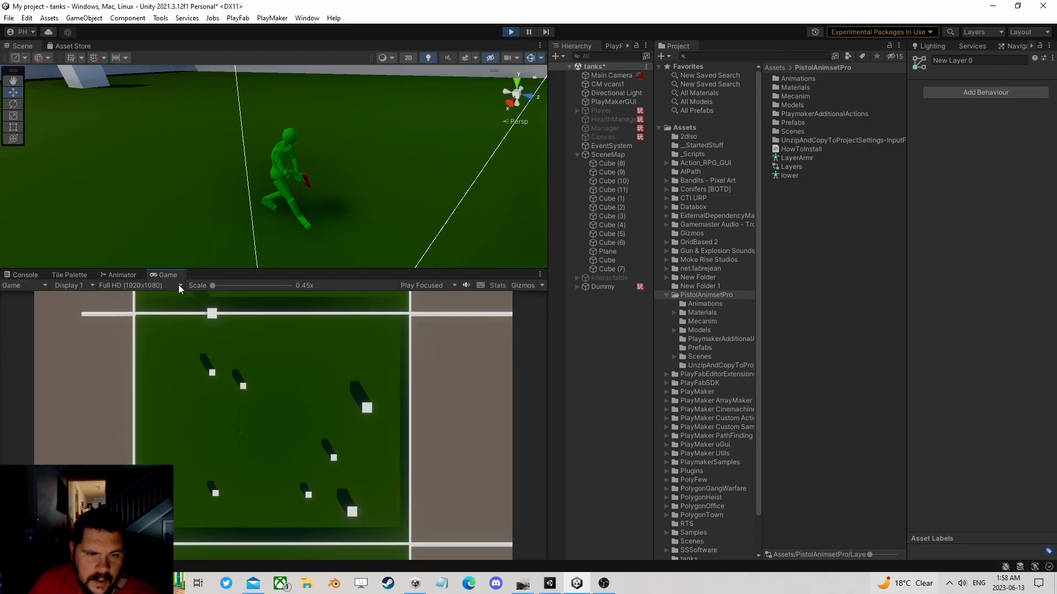
pyautogui.click(124, 276)
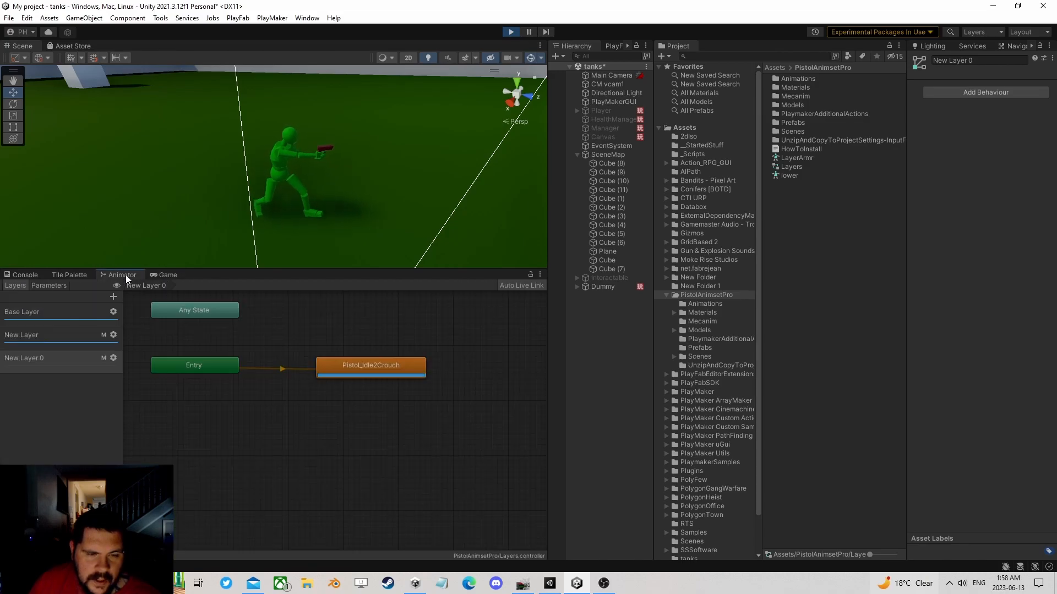
# - Raise New Layer 0's weight to 1 in play mode and compare Dummy's pose with the Base Layer and New Layer states
pyautogui.click(114, 358)
pyautogui.moveTo(190, 359); pyautogui.dragTo(253, 360)
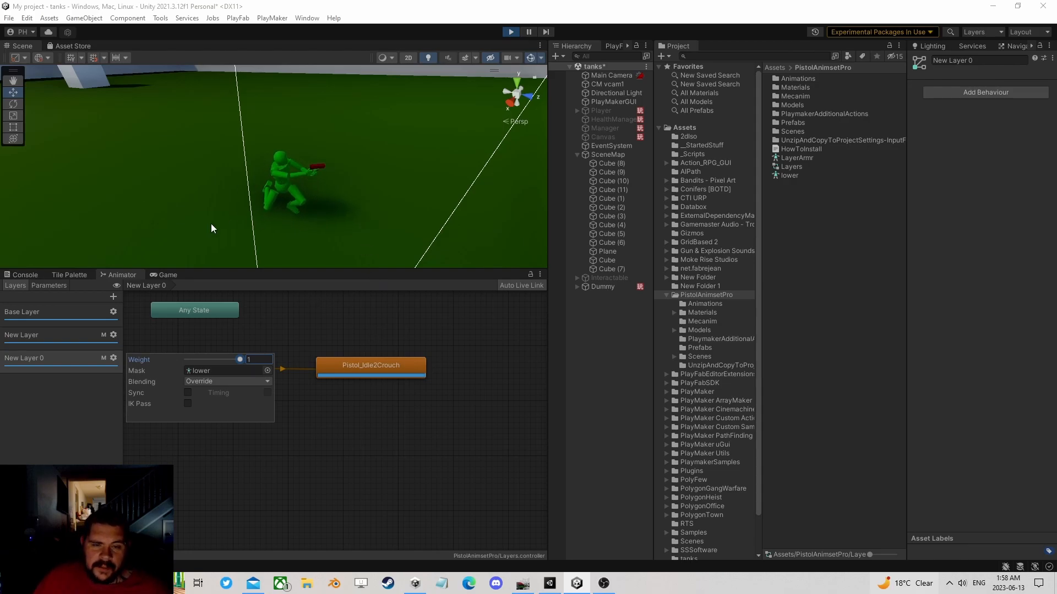
pyautogui.click(67, 430)
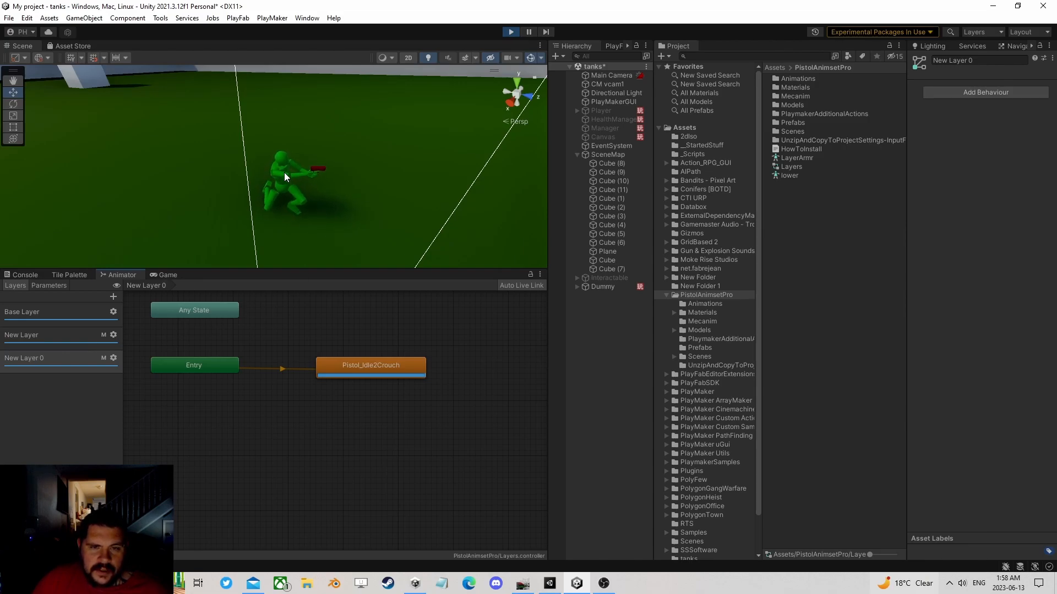
pyautogui.click(36, 312)
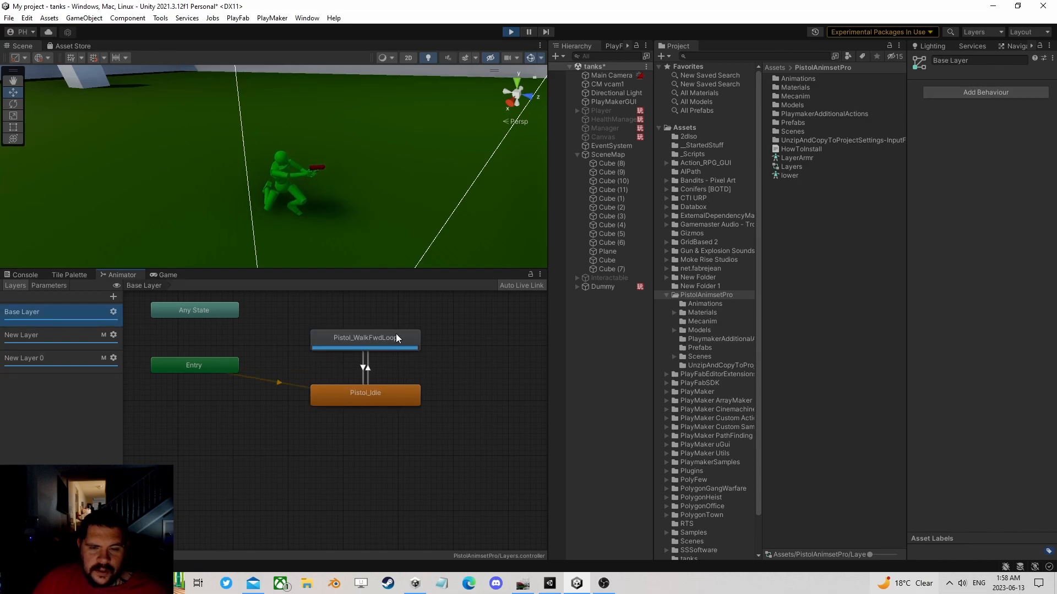
pyautogui.click(45, 335)
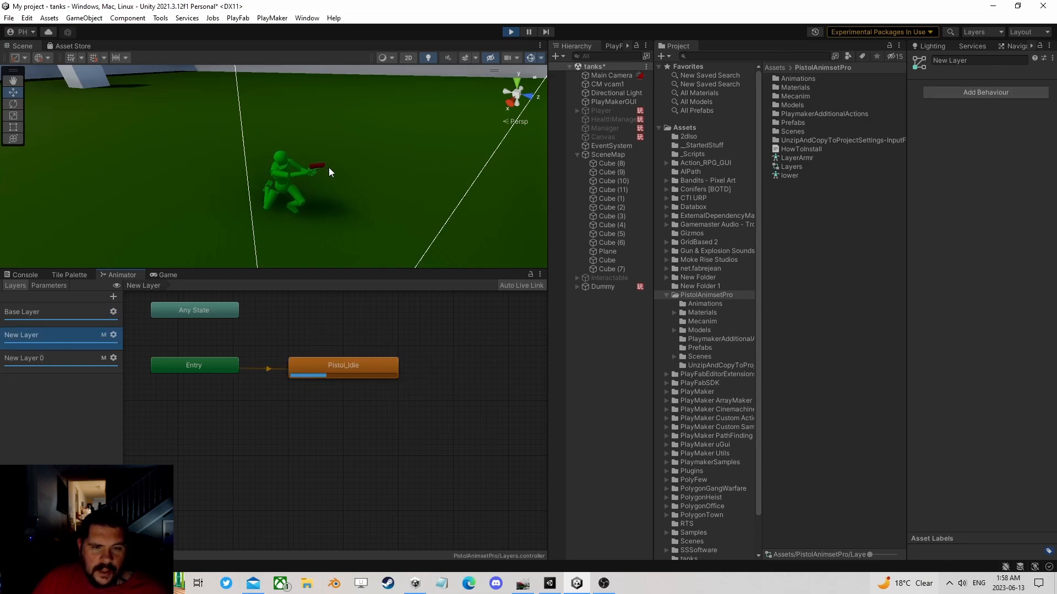
# - Include the head, torso and foot IK in the lower mask, leaving the arms excluded
pyautogui.click(789, 167)
pyautogui.click(790, 175)
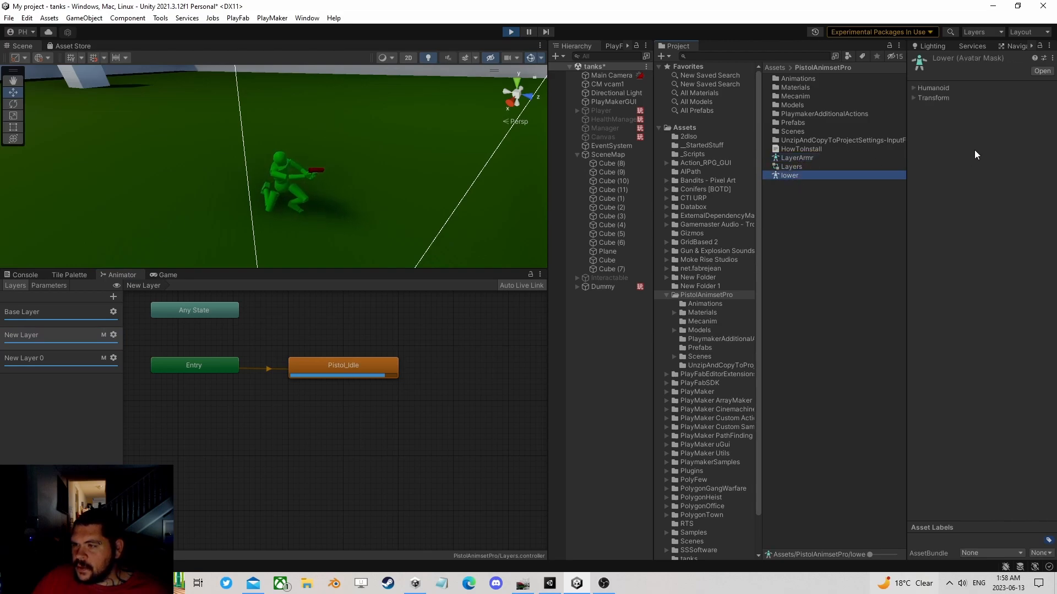
pyautogui.click(914, 87)
pyautogui.click(999, 182)
pyautogui.click(996, 114)
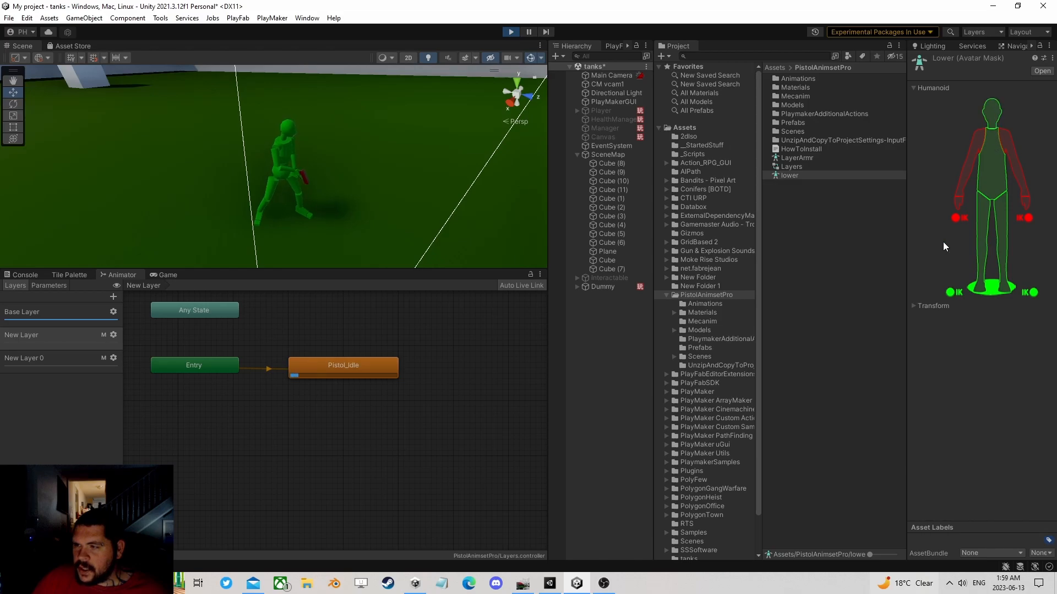
# - Test the edited mask by triggering aiming and raising New Layer 0's weight to 1, and stop play mode
pyautogui.click(19, 286)
pyautogui.click(163, 275)
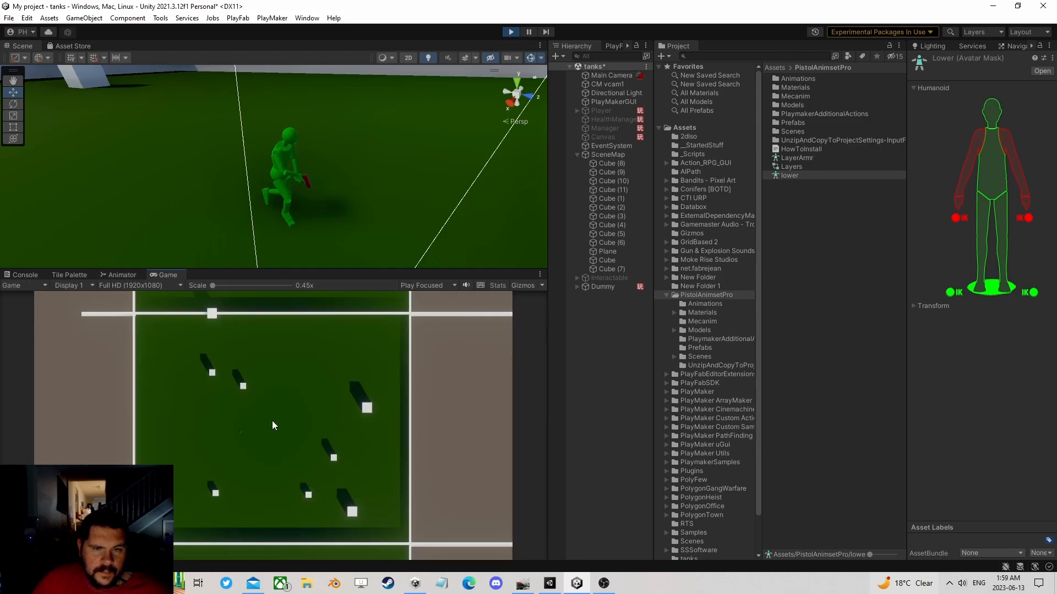
pyautogui.click(118, 275)
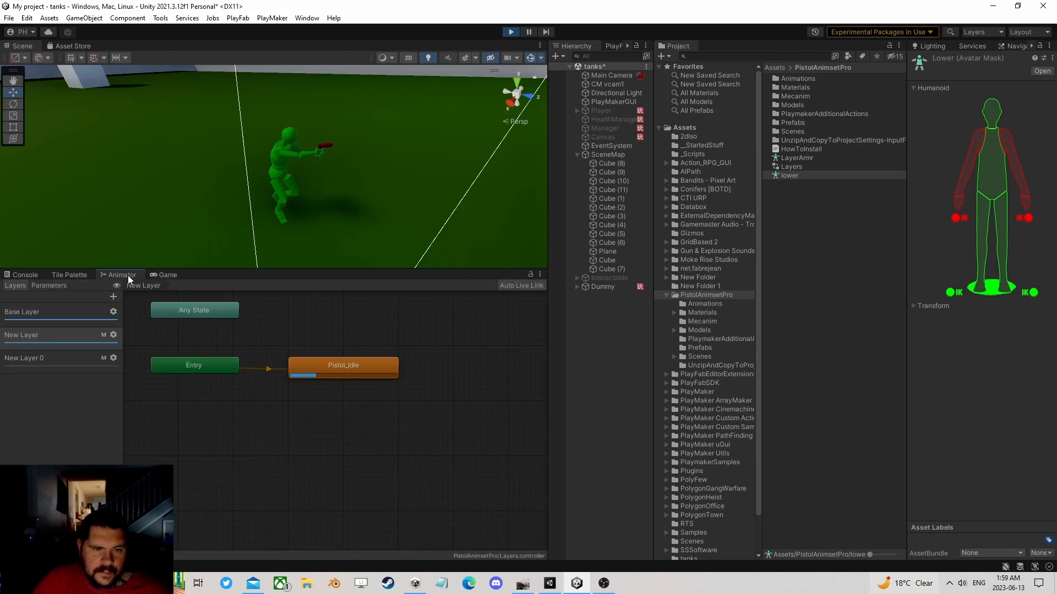
pyautogui.click(114, 358)
pyautogui.moveTo(184, 359); pyautogui.dragTo(249, 358)
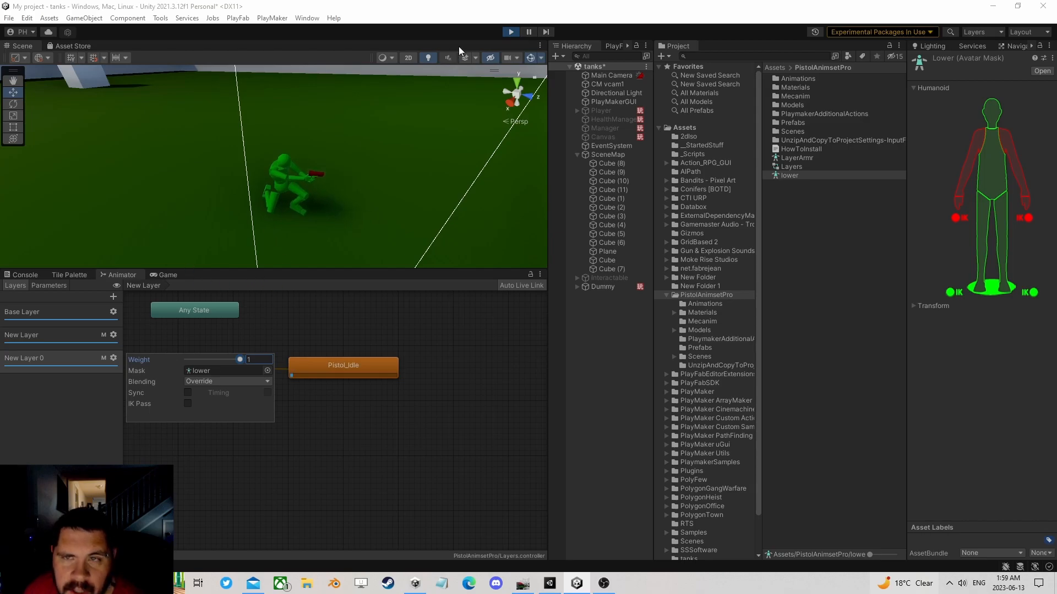
pyautogui.click(501, 35)
pyautogui.click(511, 32)
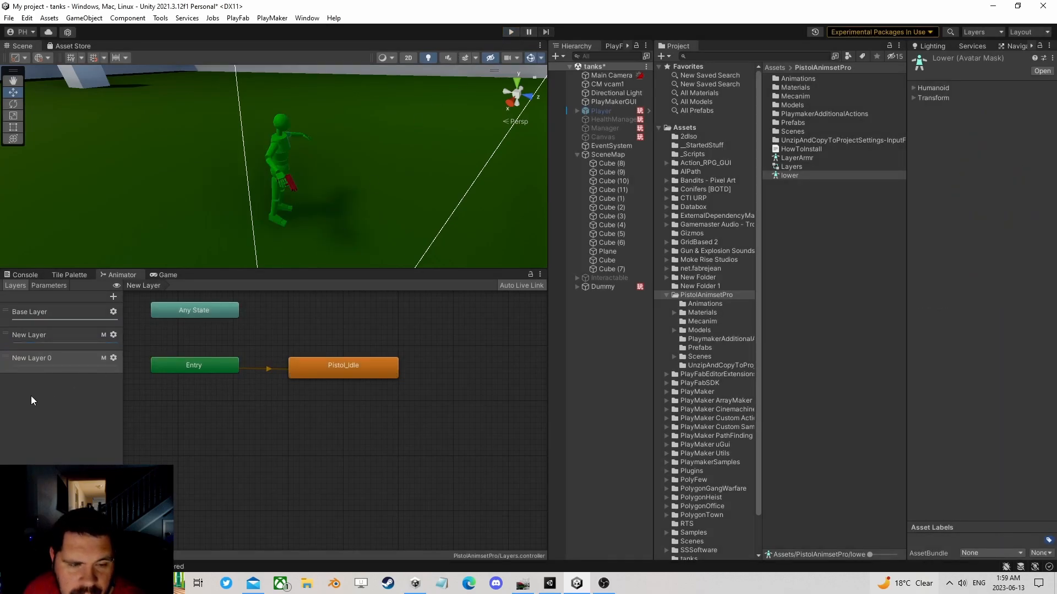
# - Add a fourth animator layer and place the Pistol_Look_45RU_Additive clip from the PistolAnimsetPro Animations folder in it as its default state
pyautogui.click(149, 363)
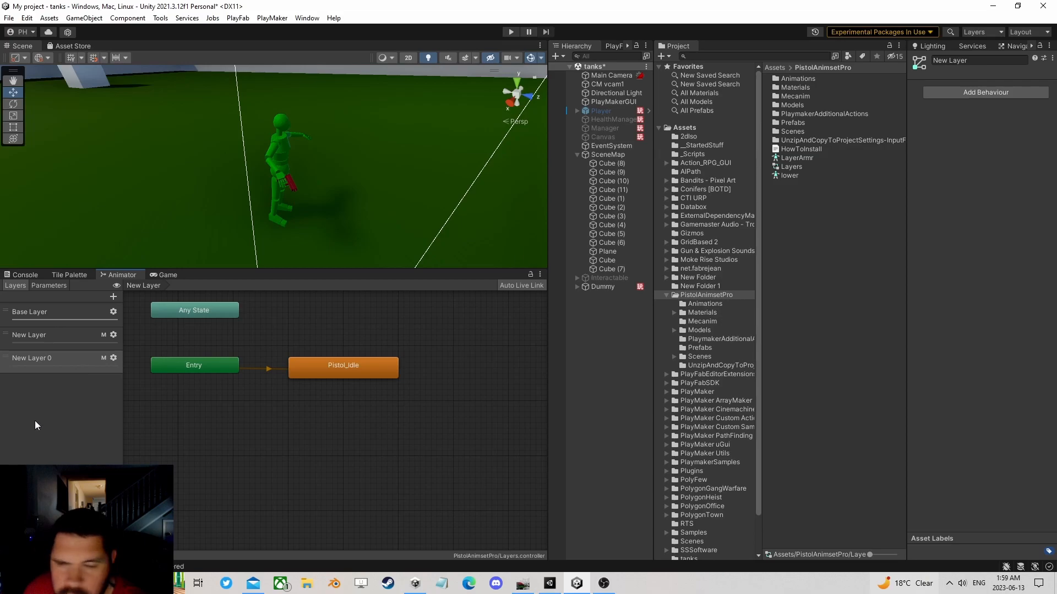
pyautogui.click(705, 304)
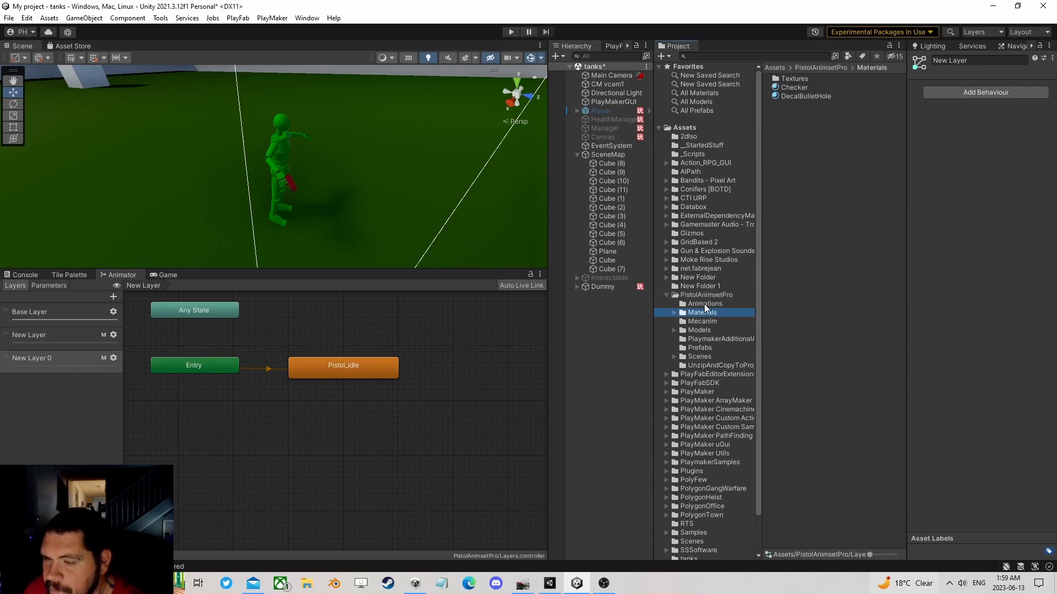
pyautogui.scroll(-3, 820, 280)
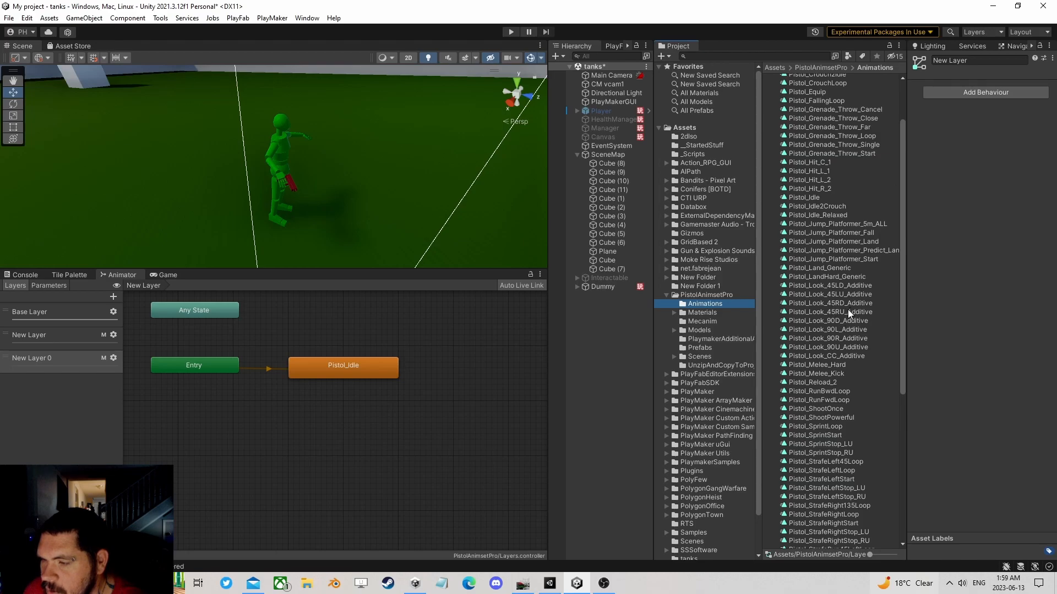
pyautogui.click(114, 296)
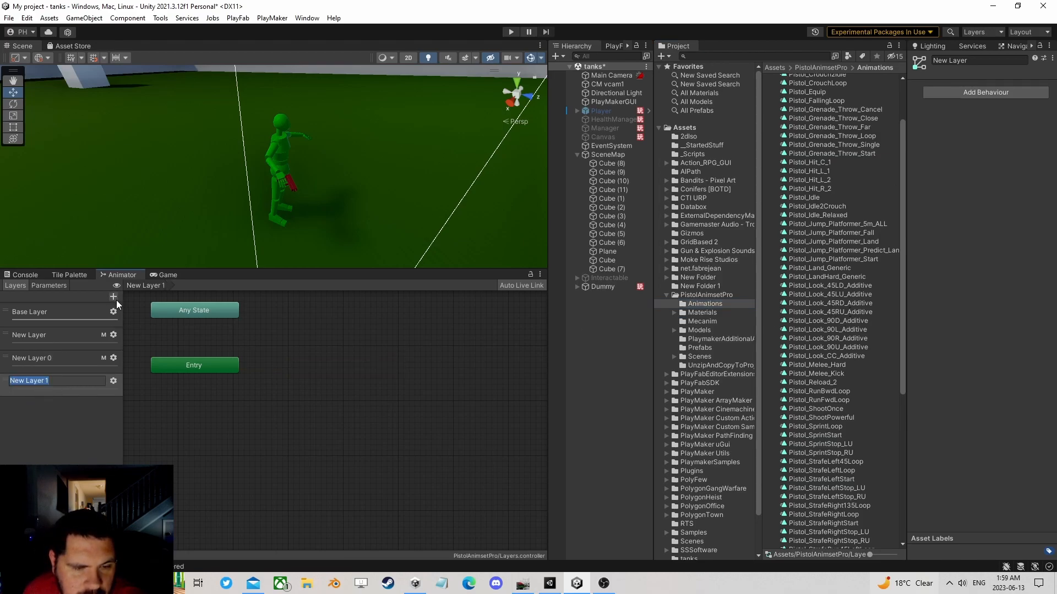
pyautogui.click(52, 398)
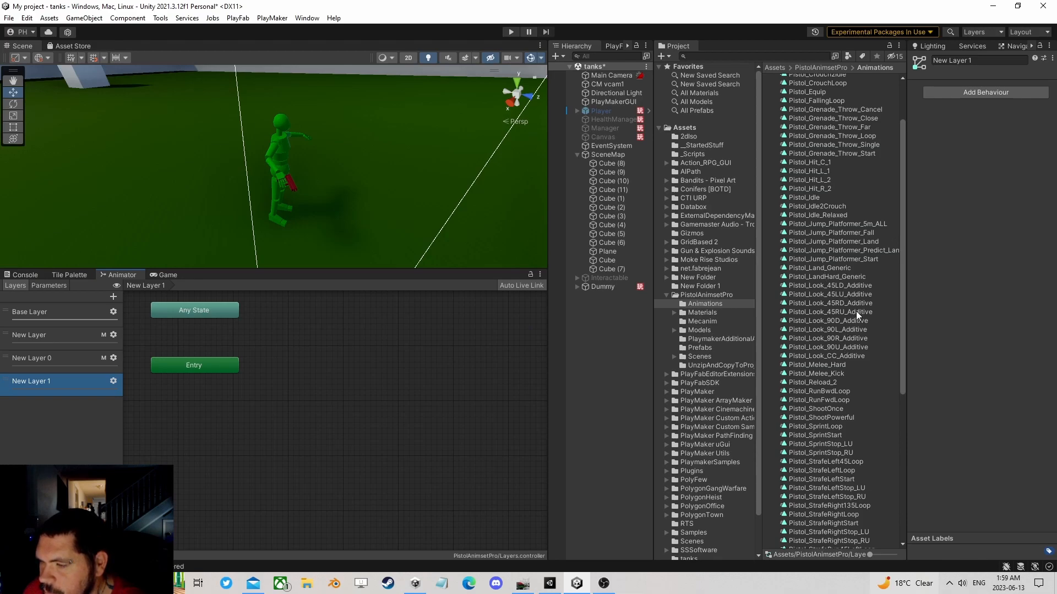
pyautogui.moveTo(854, 312); pyautogui.dragTo(359, 367)
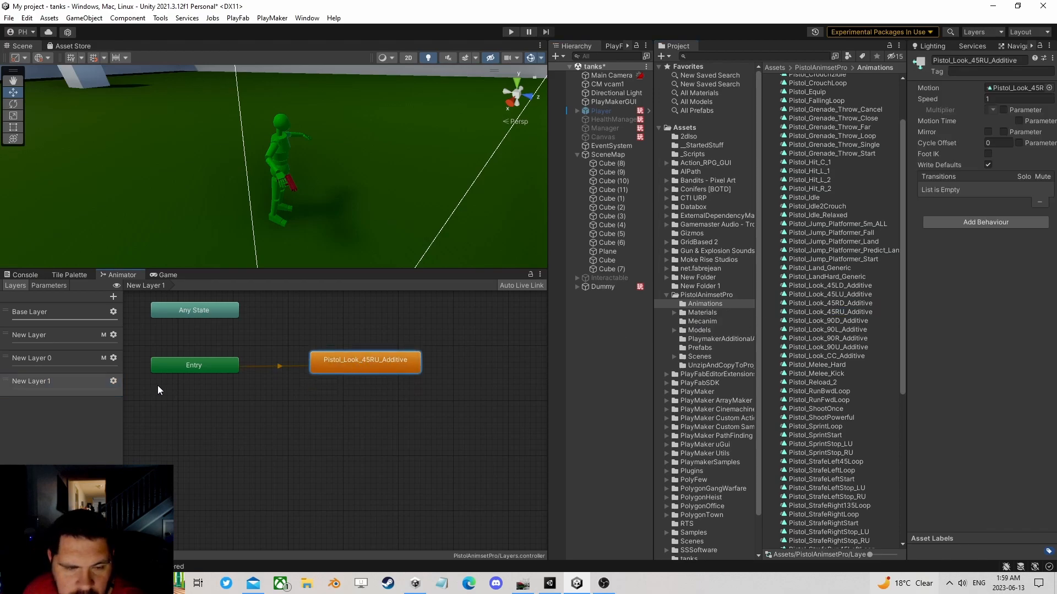
# - Set New Layer 1's weight to 1 and its blending to Additive
pyautogui.click(113, 382)
pyautogui.moveTo(186, 383); pyautogui.dragTo(280, 390)
pyautogui.click(227, 404)
pyautogui.click(222, 429)
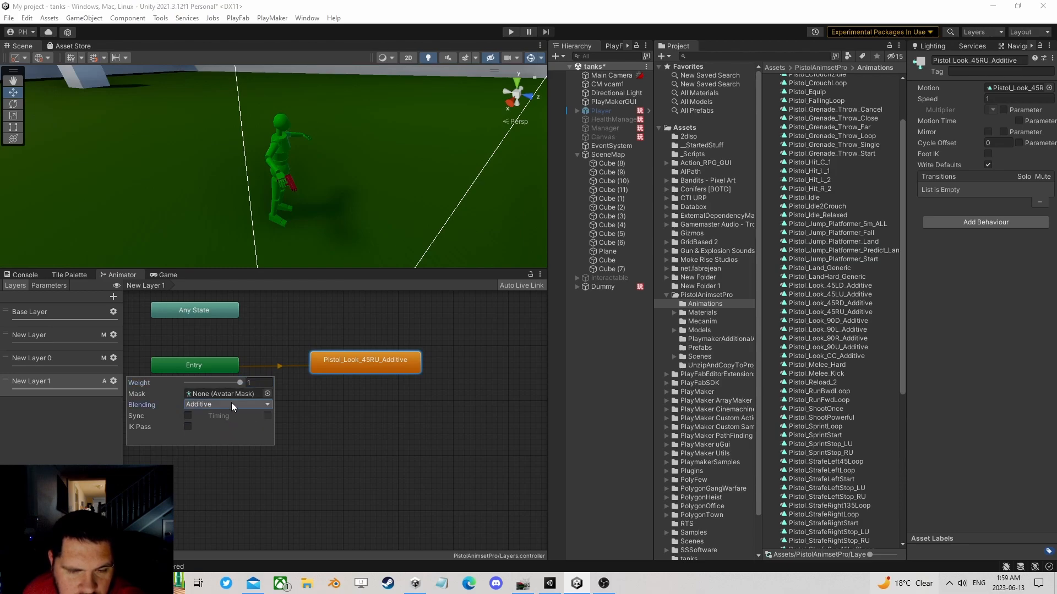
# - Play the scene, turn on the IsWalking parameter and trigger aiming to test the additive layer on Dummy
pyautogui.click(510, 32)
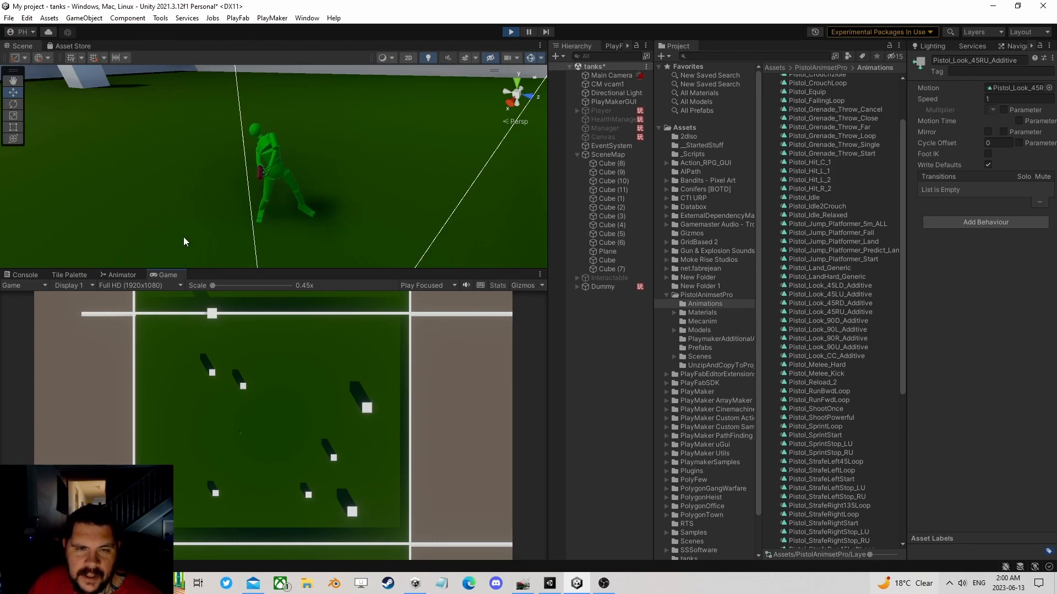
pyautogui.click(121, 274)
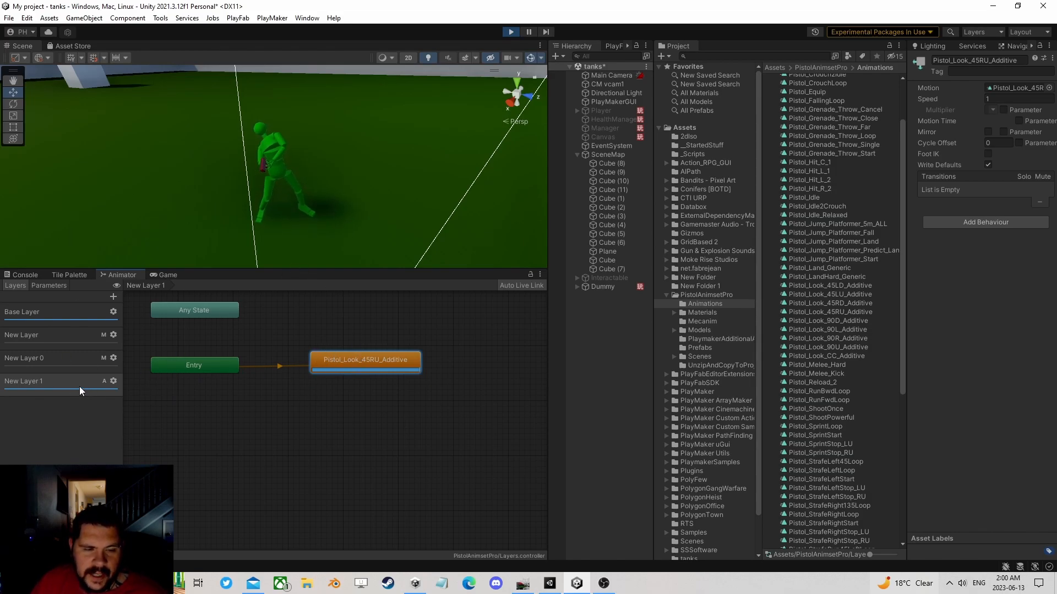
pyautogui.click(48, 285)
pyautogui.click(86, 312)
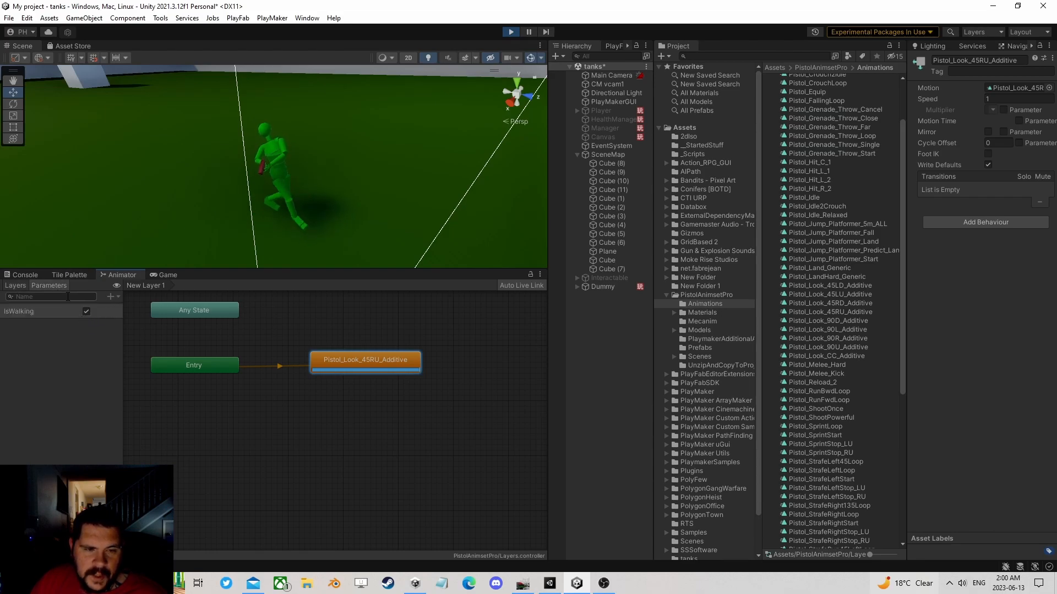
pyautogui.click(17, 285)
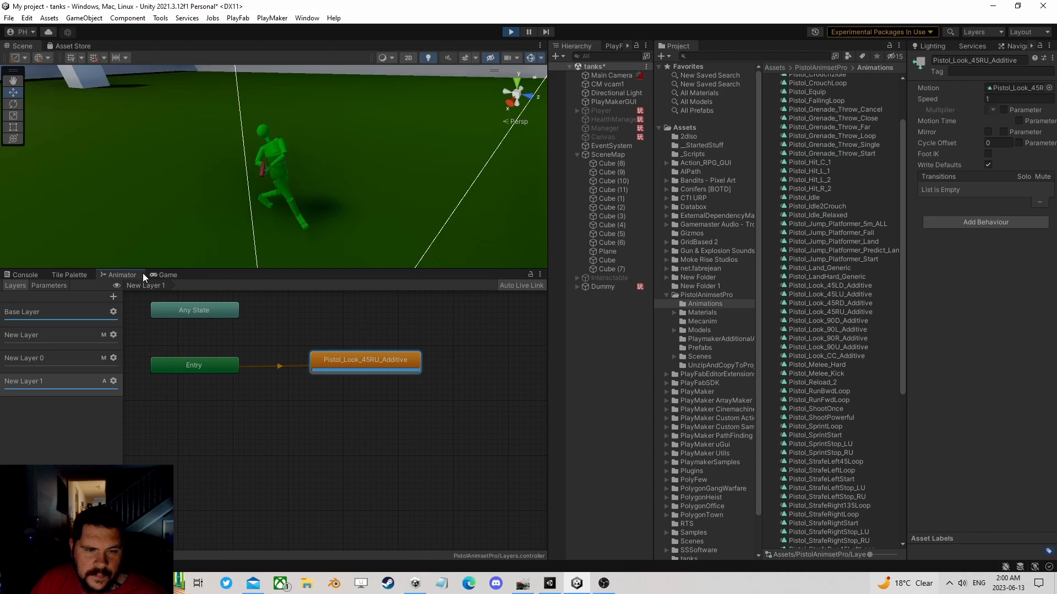
pyautogui.click(163, 275)
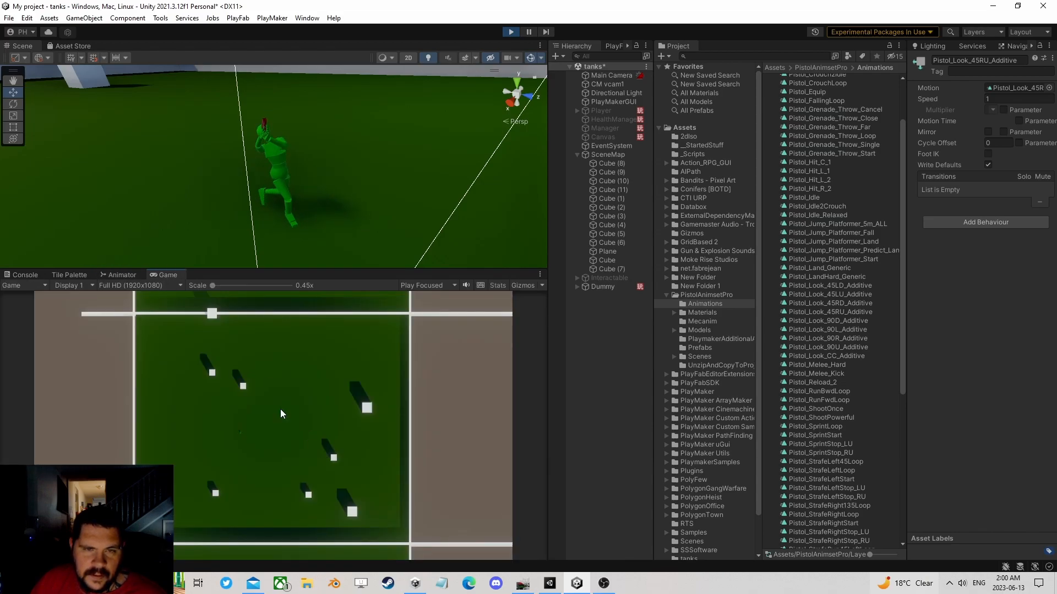
# - Raise New Layer 0's weight to 1 in play mode to add the crouch pose
pyautogui.click(119, 275)
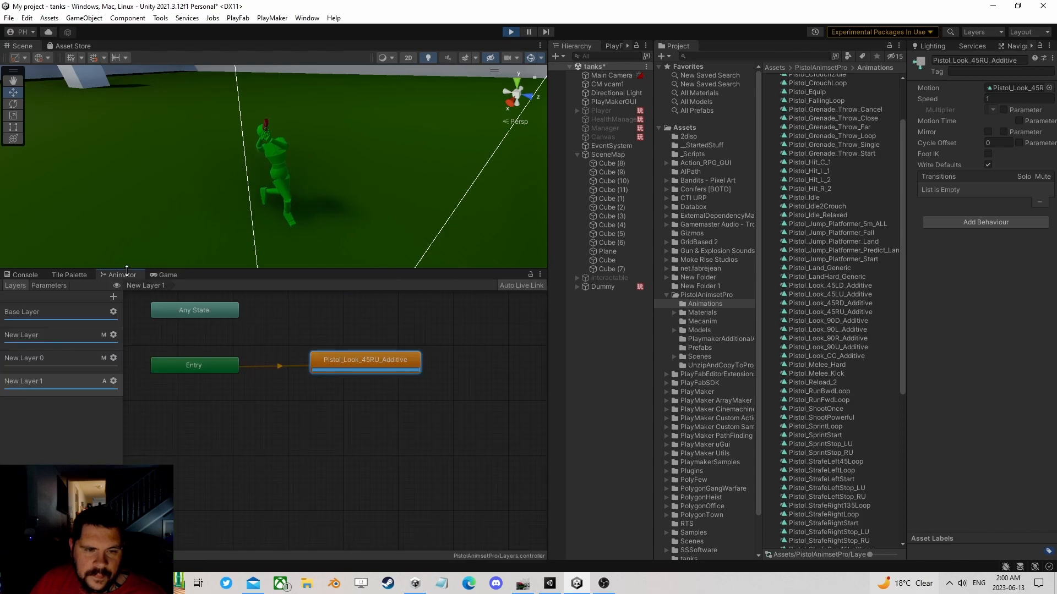
pyautogui.click(113, 358)
pyautogui.click(190, 359)
pyautogui.moveTo(190, 360); pyautogui.dragTo(260, 364)
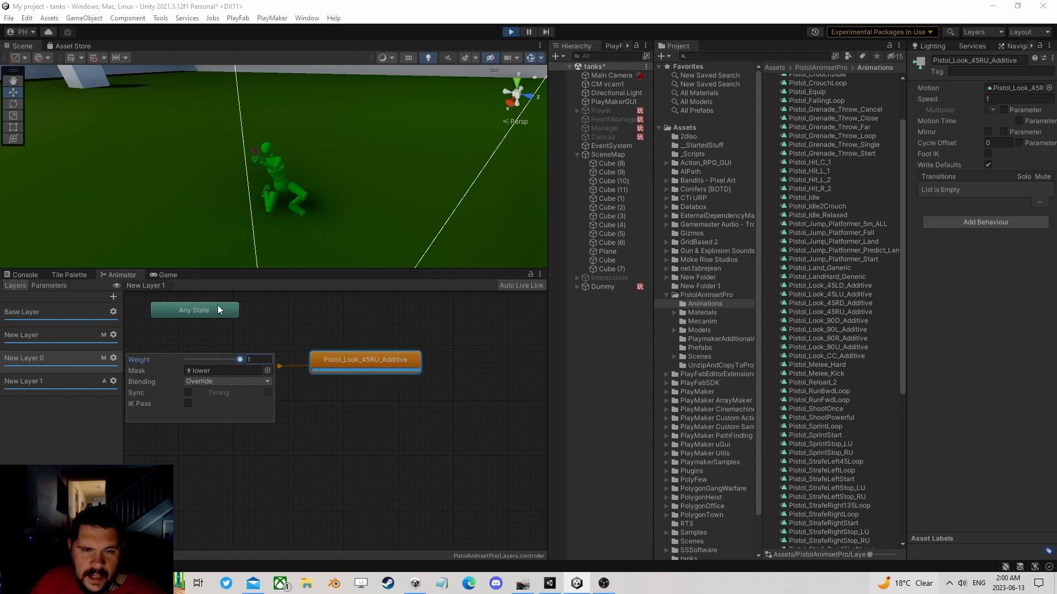
# - Try New Layer 1's weight slider in play mode, leaving it at 1, and check its effect on Dummy's pose
pyautogui.click(34, 380)
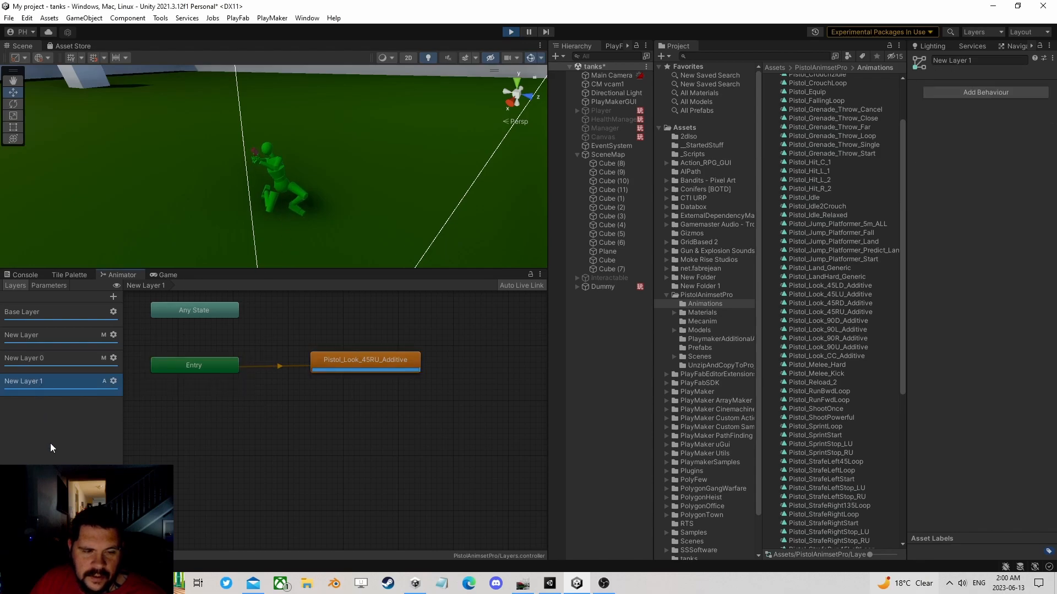
pyautogui.click(114, 381)
pyautogui.moveTo(239, 384)
pyautogui.mouseDown()
pyautogui.moveTo(197, 382)
pyautogui.moveTo(243, 382)
pyautogui.mouseUp()
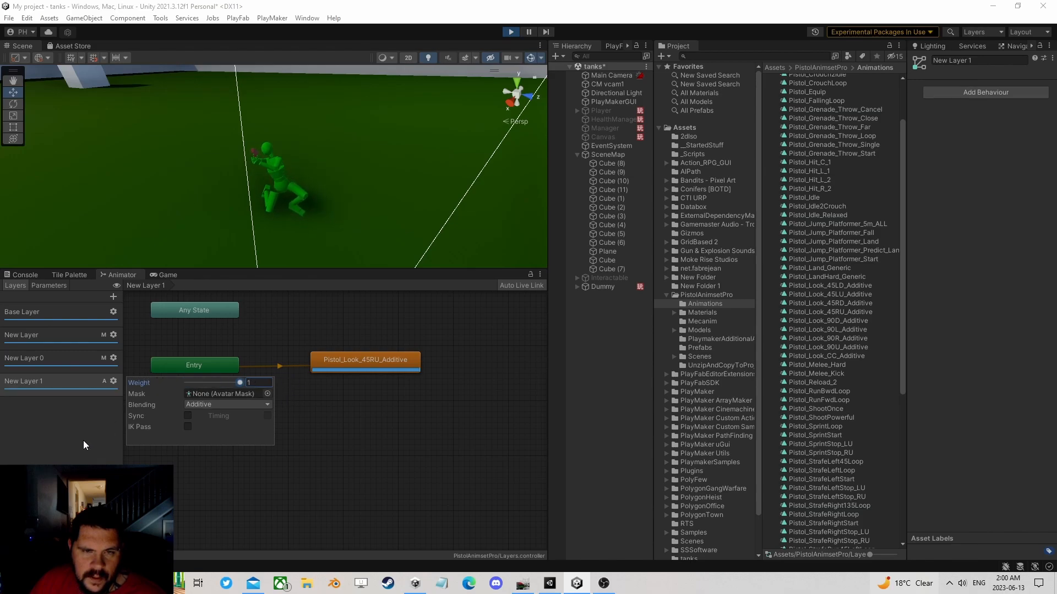
pyautogui.click(47, 384)
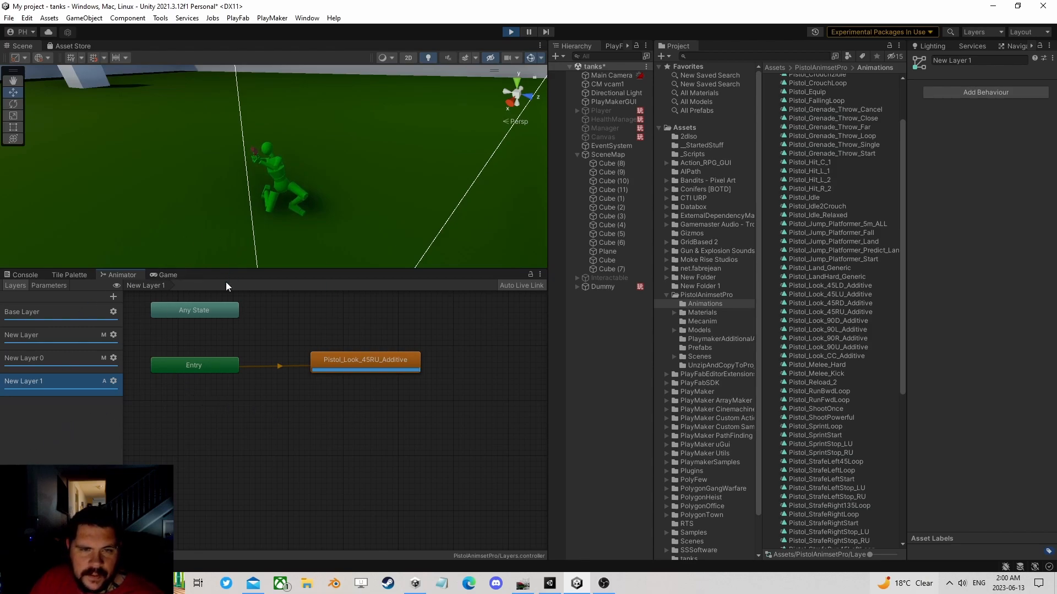
# - Compare the running states of the Base Layer, New Layer, New Layer 0 and New Layer 1 to examine how they combine into Dummy's pose
pyautogui.click(56, 333)
pyautogui.click(44, 358)
pyautogui.click(55, 317)
pyautogui.click(49, 336)
pyautogui.click(46, 357)
pyautogui.click(42, 378)
pyautogui.click(48, 358)
pyautogui.click(49, 336)
pyautogui.click(55, 317)
pyautogui.click(45, 340)
pyautogui.click(48, 362)
pyautogui.click(50, 374)
pyautogui.click(53, 357)
pyautogui.click(55, 341)
pyautogui.click(64, 318)
pyautogui.click(58, 336)
pyautogui.click(55, 361)
pyautogui.click(54, 381)
pyautogui.click(55, 360)
pyautogui.click(68, 341)
pyautogui.click(83, 317)
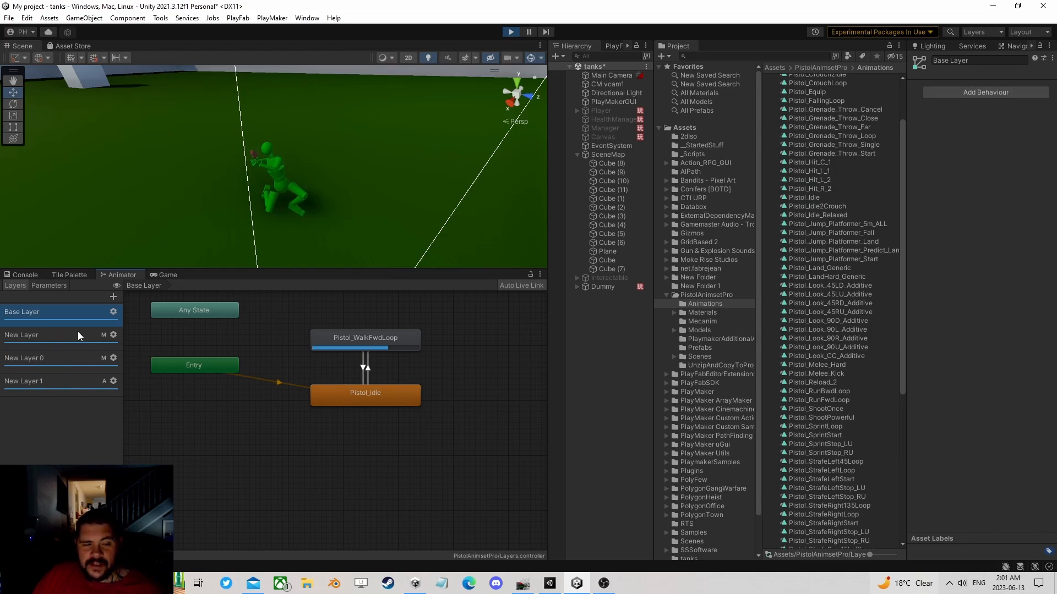
pyautogui.click(56, 362)
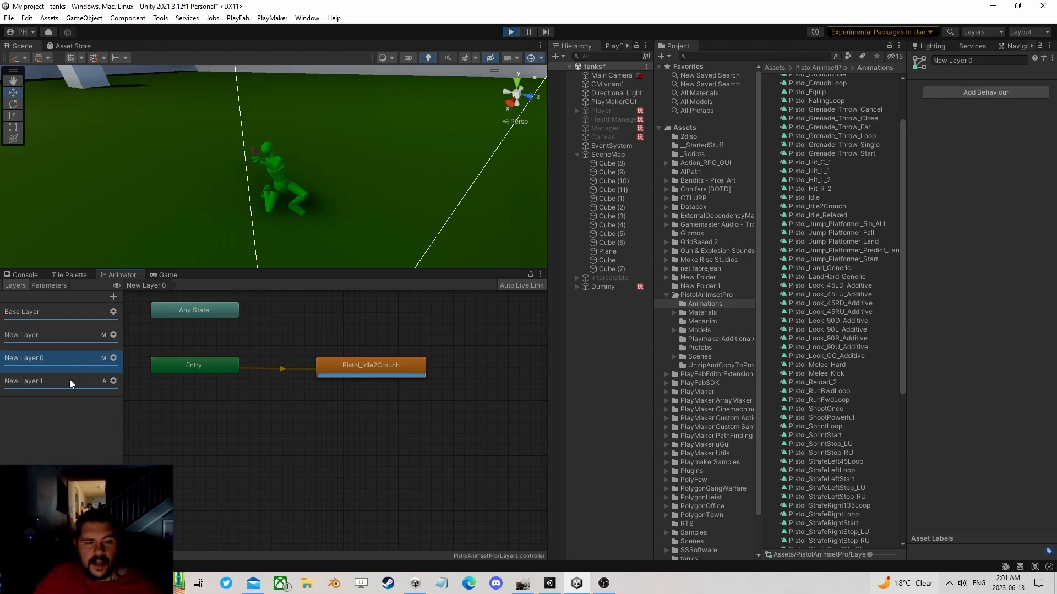
pyautogui.click(79, 315)
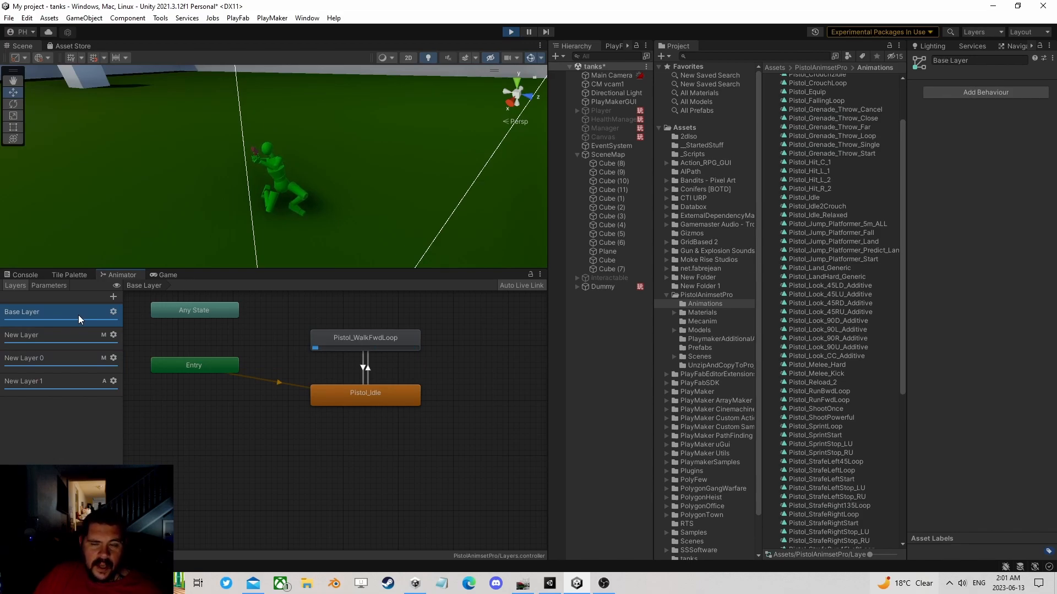
pyautogui.click(57, 335)
pyautogui.click(52, 361)
pyautogui.click(62, 384)
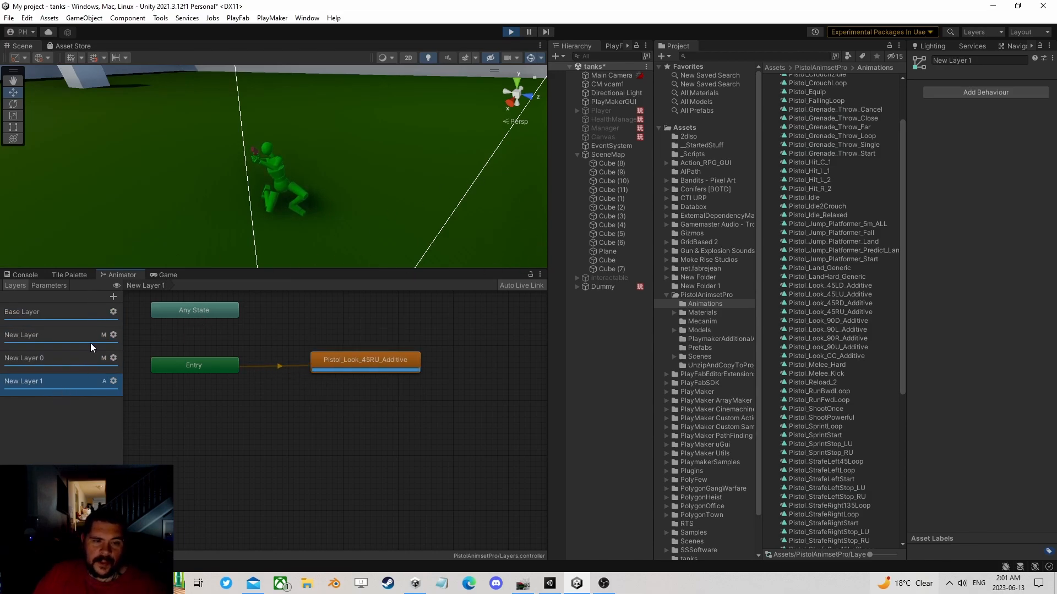
pyautogui.click(46, 314)
pyautogui.click(56, 339)
pyautogui.click(68, 365)
pyautogui.click(55, 384)
pyautogui.click(54, 316)
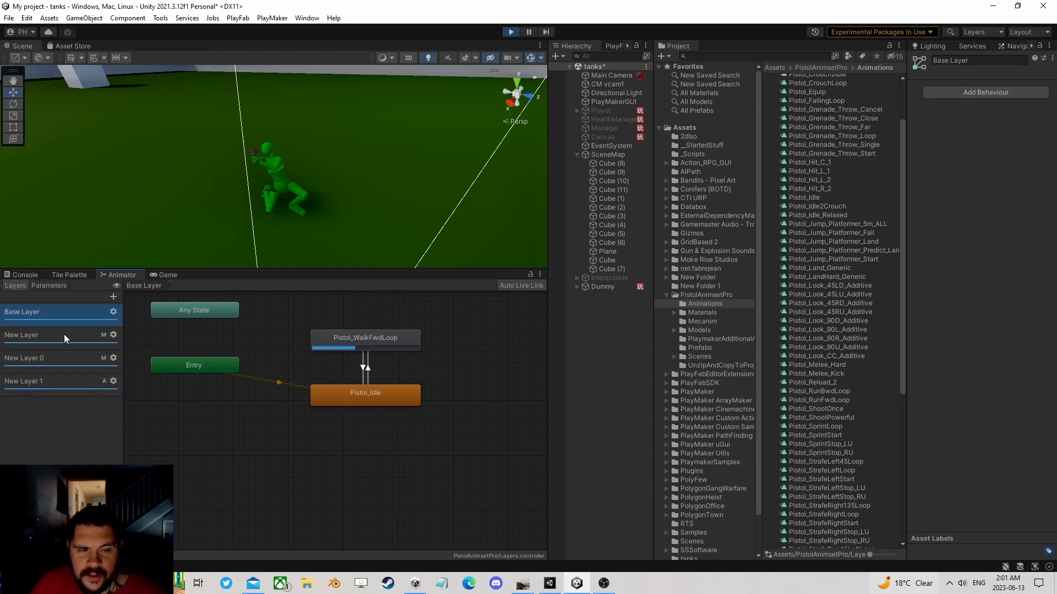
pyautogui.click(64, 334)
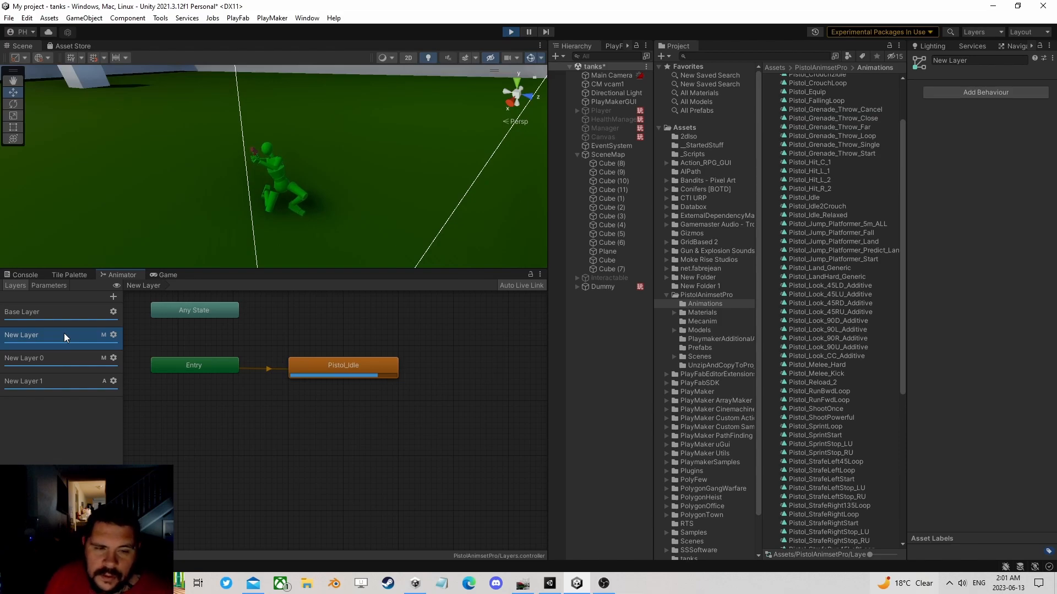
pyautogui.click(47, 311)
pyautogui.click(44, 334)
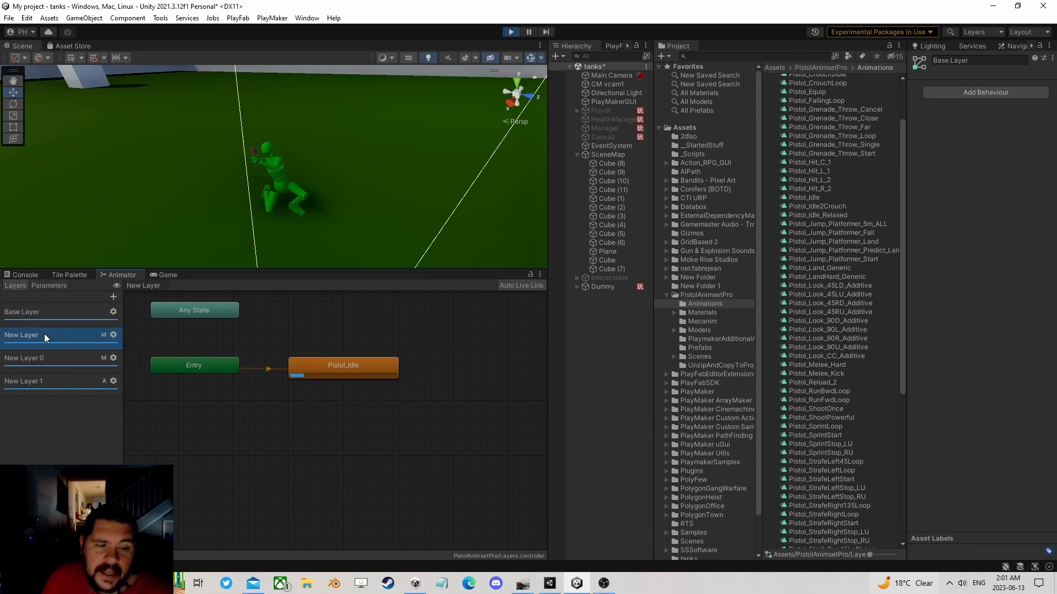
pyautogui.click(38, 358)
pyautogui.click(41, 375)
pyautogui.click(61, 342)
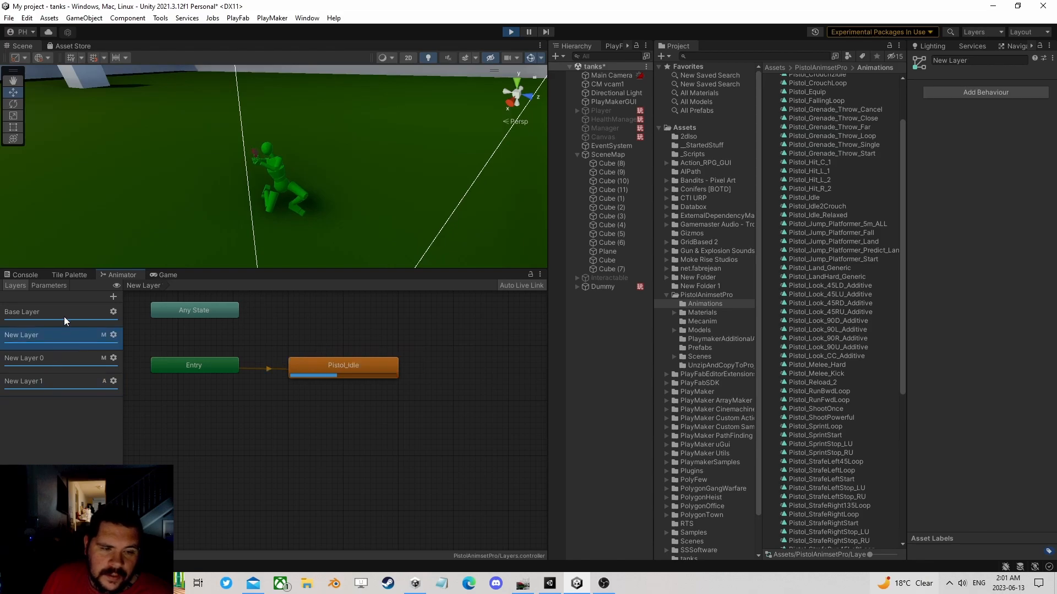
pyautogui.click(64, 318)
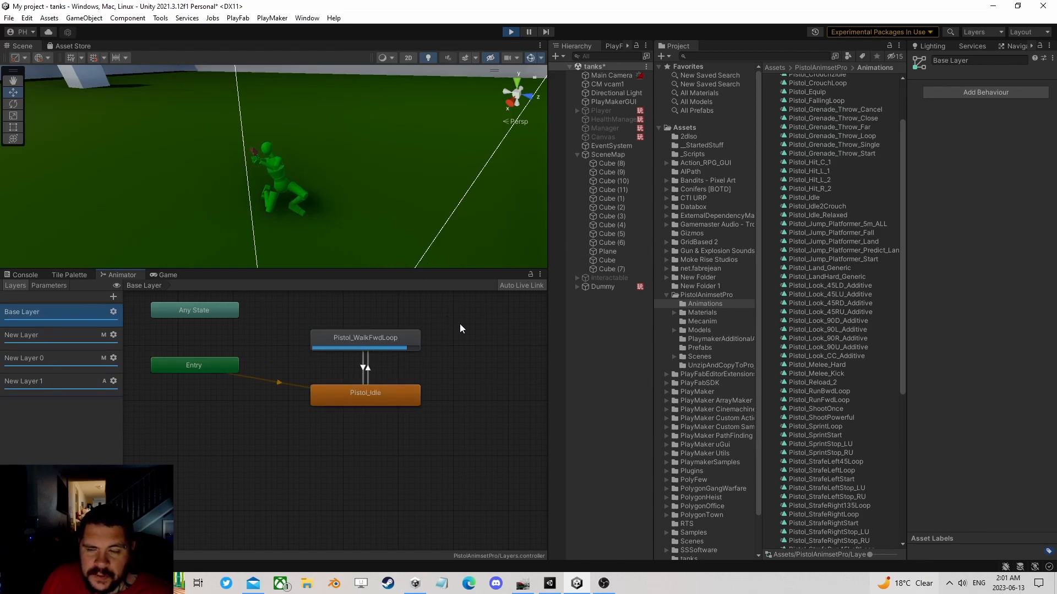
pyautogui.click(28, 335)
pyautogui.click(49, 362)
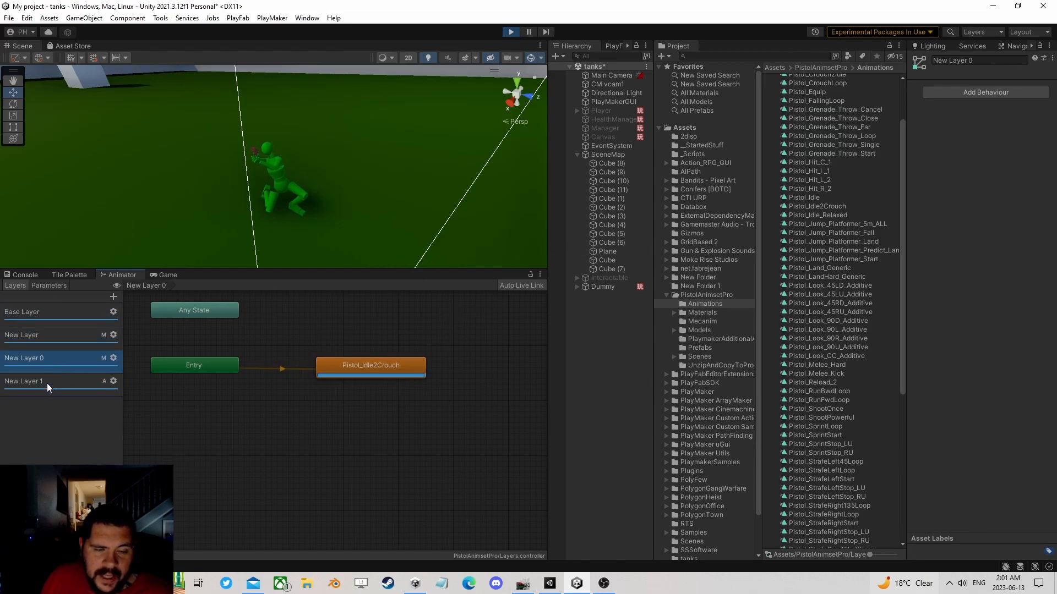